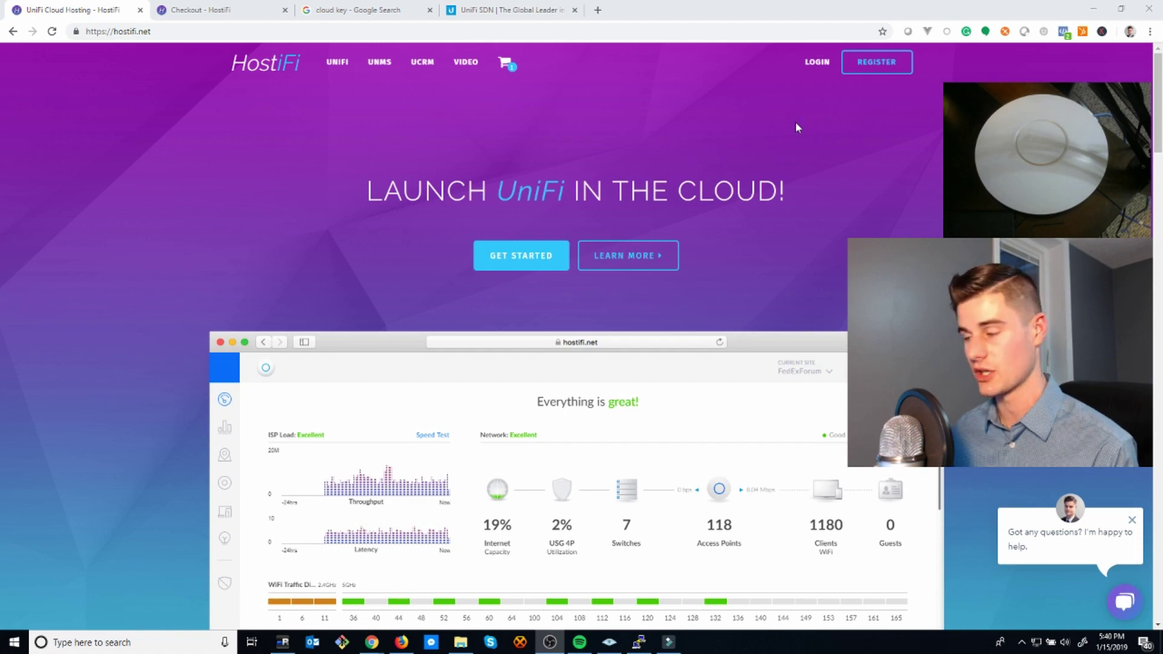
- Scroll to the Monthly Plans cards: $19, $29 and $49 for 125, 250 and 500 devices
{"action": "scroll", "coordinate": [672, 218], "scroll_direction": "down", "scroll_amount": 15}
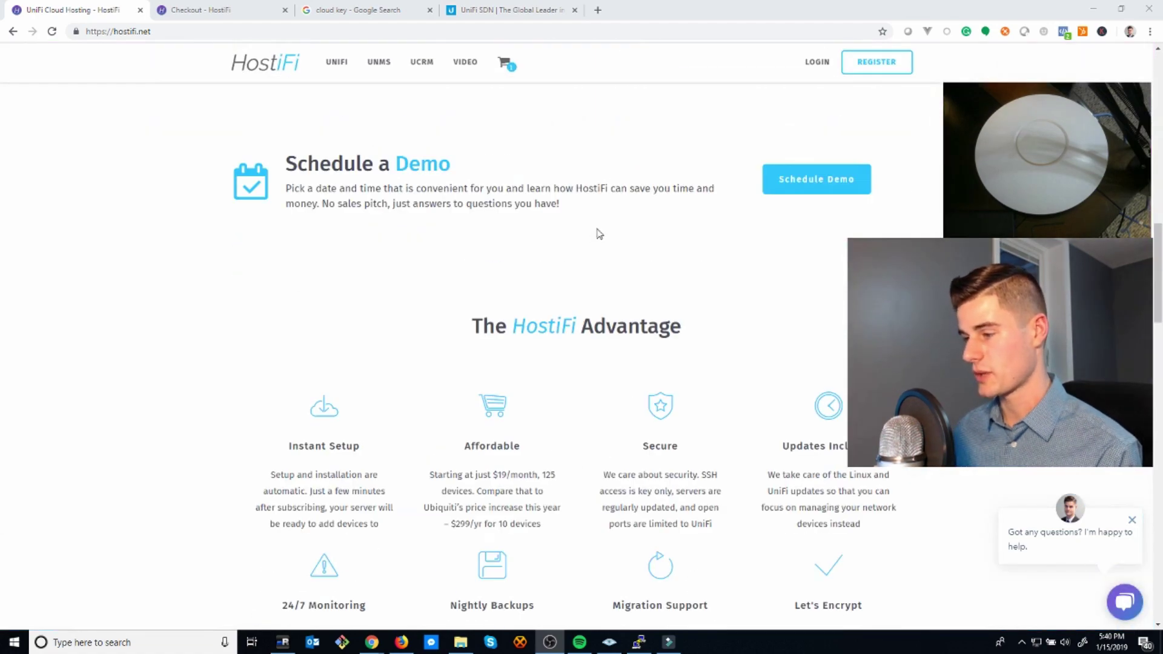
{"action": "scroll", "coordinate": [600, 234], "scroll_direction": "down", "scroll_amount": 10}
{"action": "scroll", "coordinate": [604, 232], "scroll_direction": "down", "scroll_amount": 3}
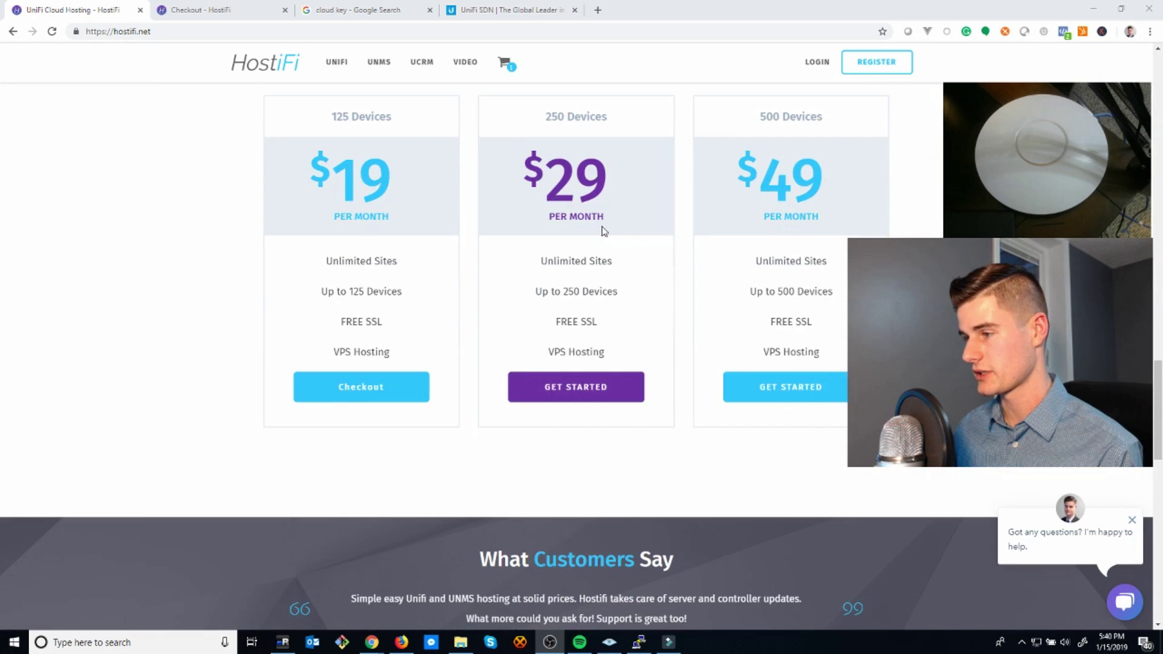
{"action": "scroll", "coordinate": [604, 231], "scroll_direction": "up", "scroll_amount": 3}
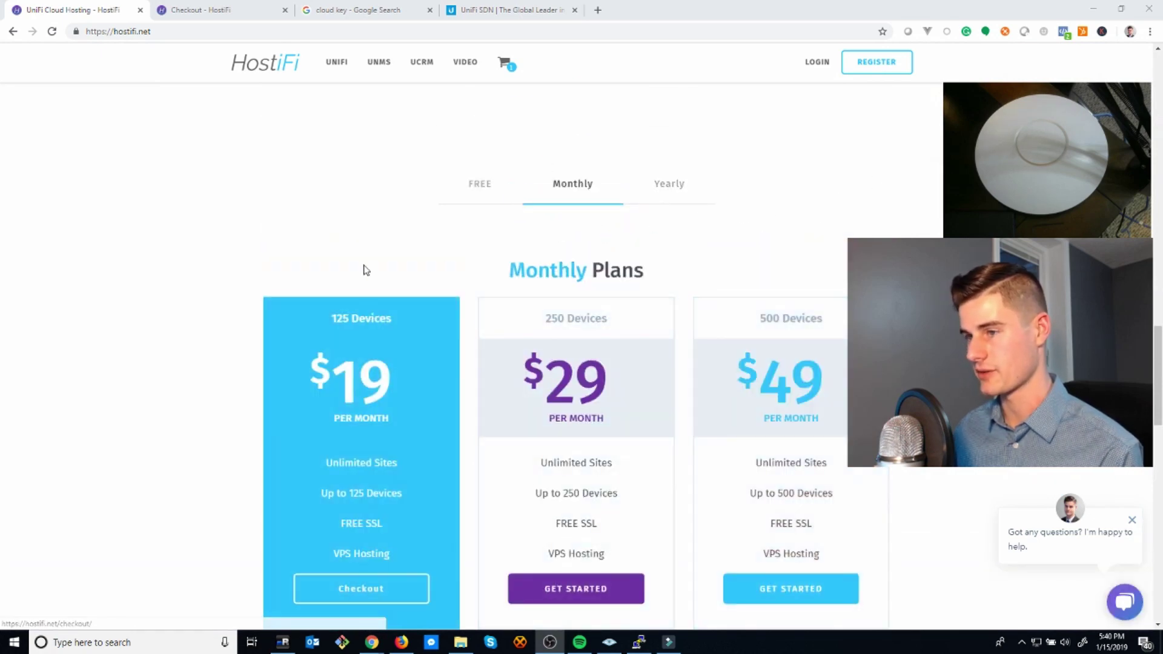
- Complete checkout for the $19 UniFi VPS 125 monthly plan, then go to the account dashboard
{"action": "left_click", "coordinate": [203, 11]}
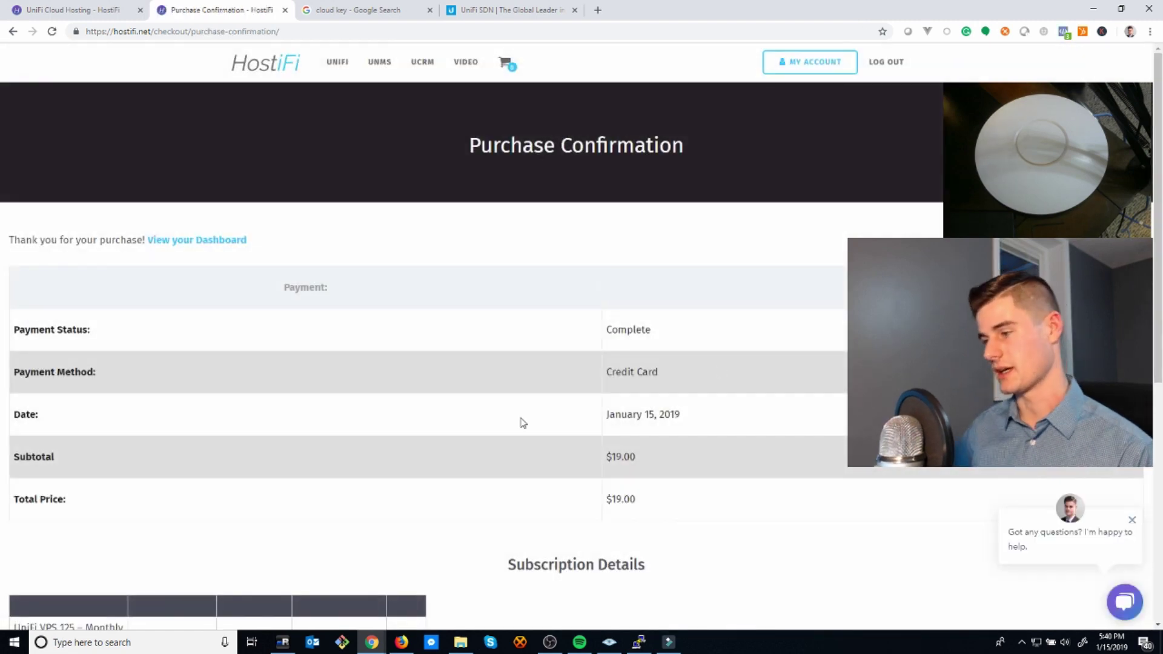
{"action": "left_click", "coordinate": [241, 248]}
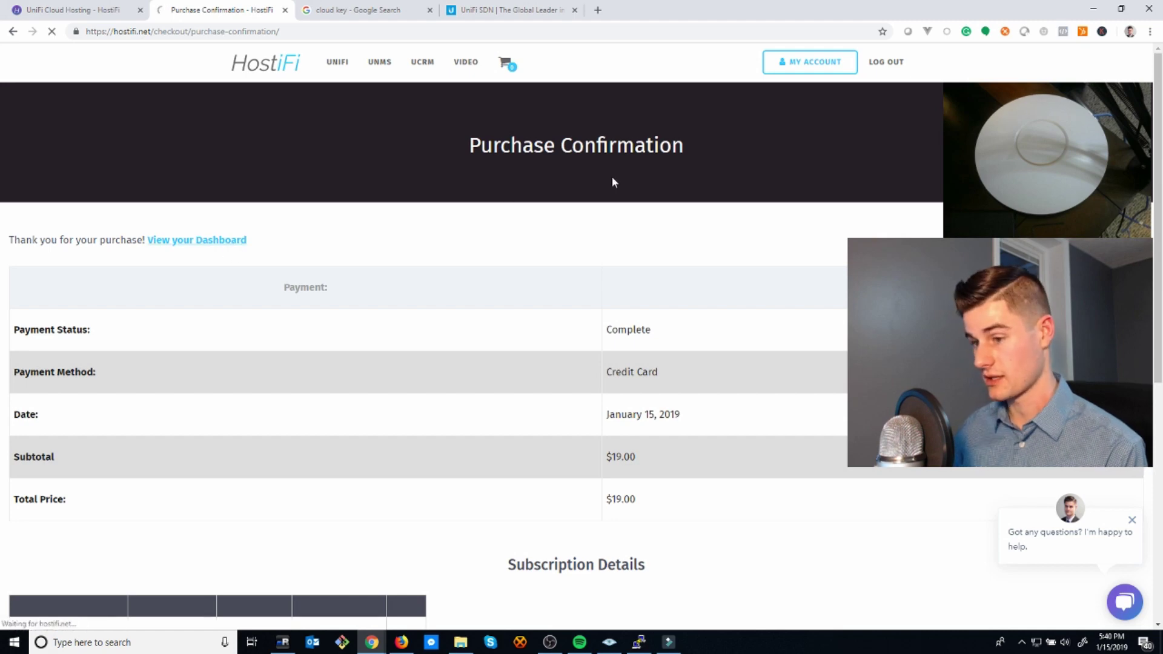
- Check the dashboard's server-being-built notice, then return to the HostiFi homepage via the logo
{"action": "scroll", "coordinate": [631, 313], "scroll_direction": "down", "scroll_amount": 7}
{"action": "scroll", "coordinate": [638, 301], "scroll_direction": "up", "scroll_amount": 7}
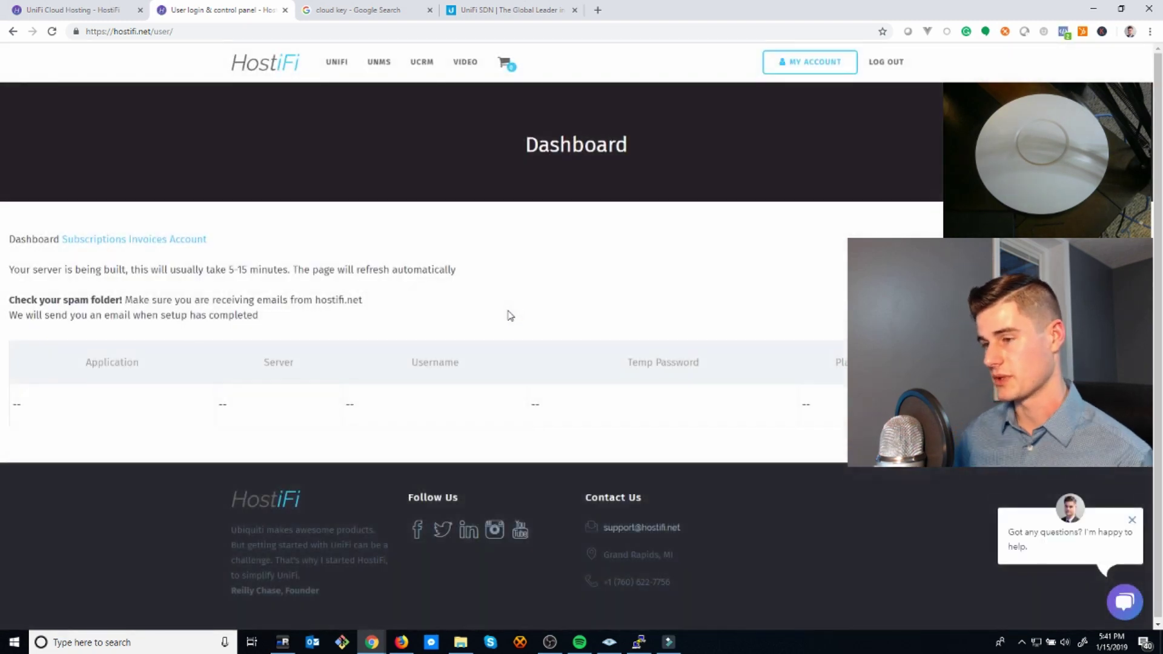
{"action": "left_click", "coordinate": [278, 68]}
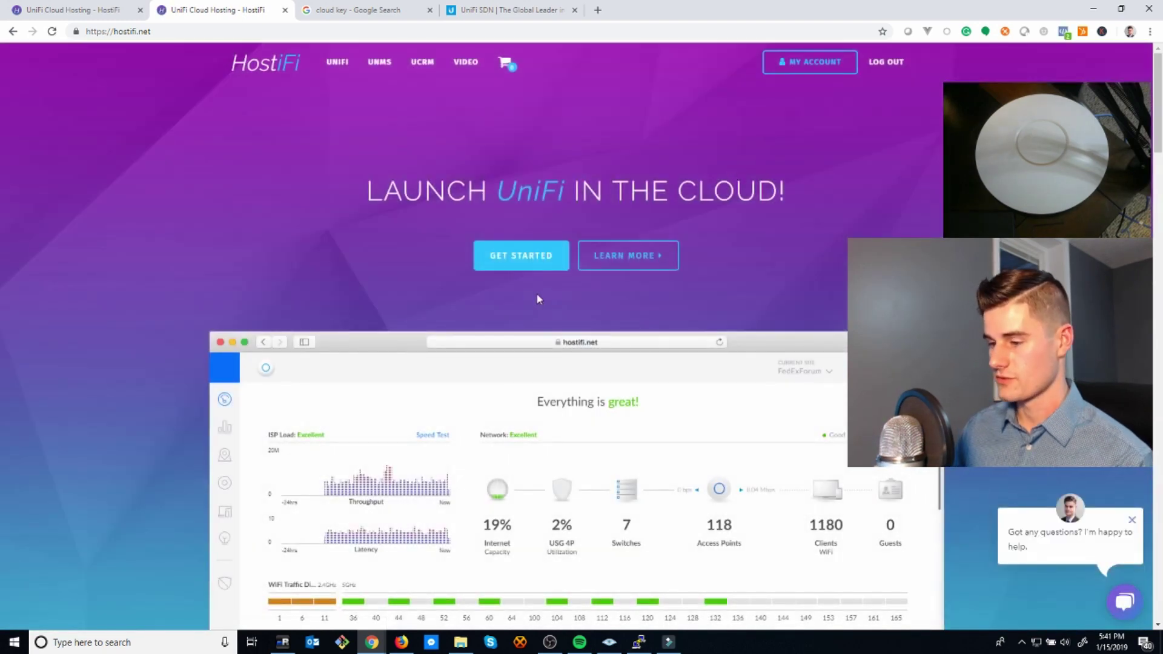
- Look over the HostiFi homepage, then switch to the 'UniFi SDN | The Global Leader' tab
{"action": "scroll", "coordinate": [539, 295], "scroll_direction": "down", "scroll_amount": 3}
{"action": "scroll", "coordinate": [540, 296], "scroll_direction": "up", "scroll_amount": 3}
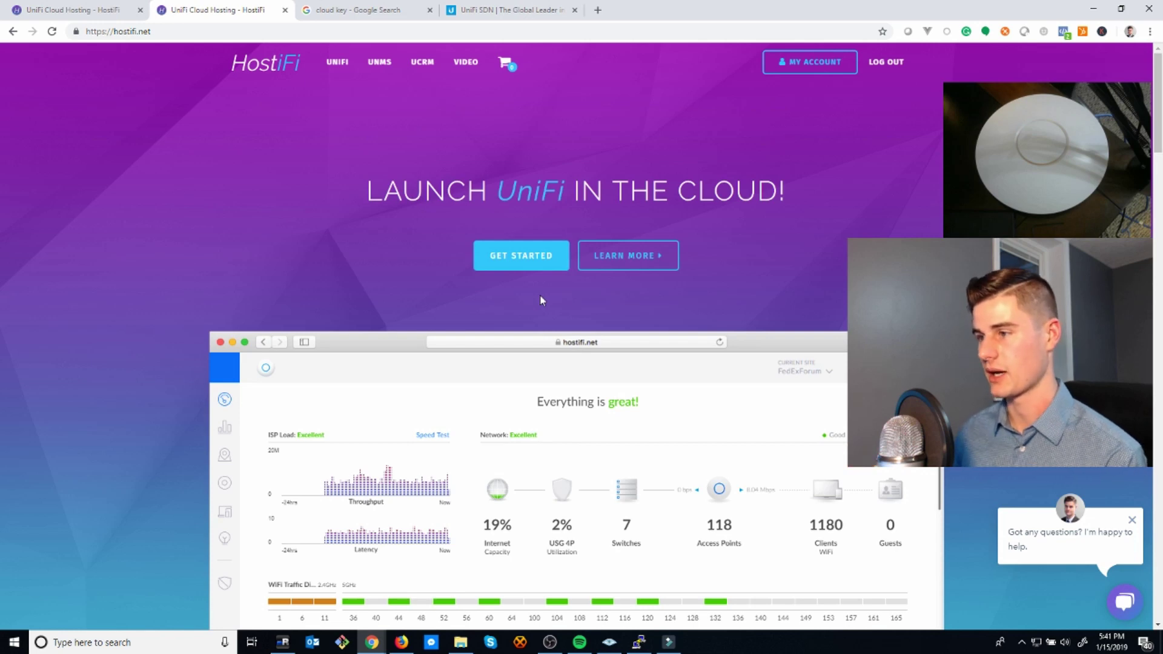
{"action": "left_click", "coordinate": [529, 13]}
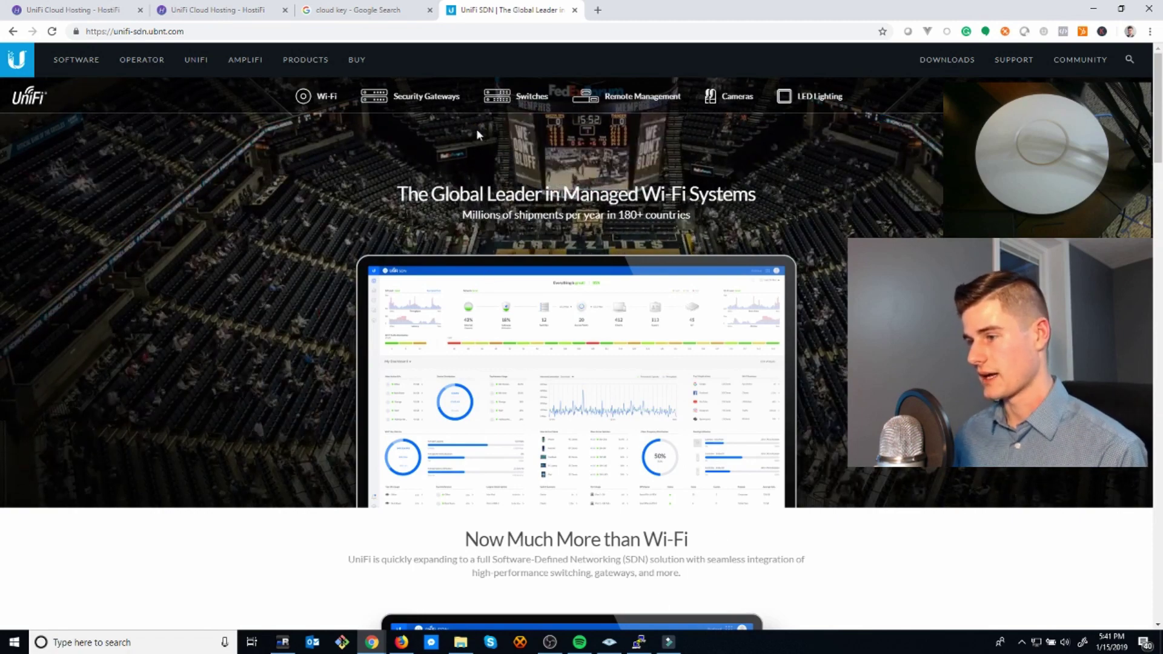
{"action": "mouse_move", "coordinate": [332, 101]}
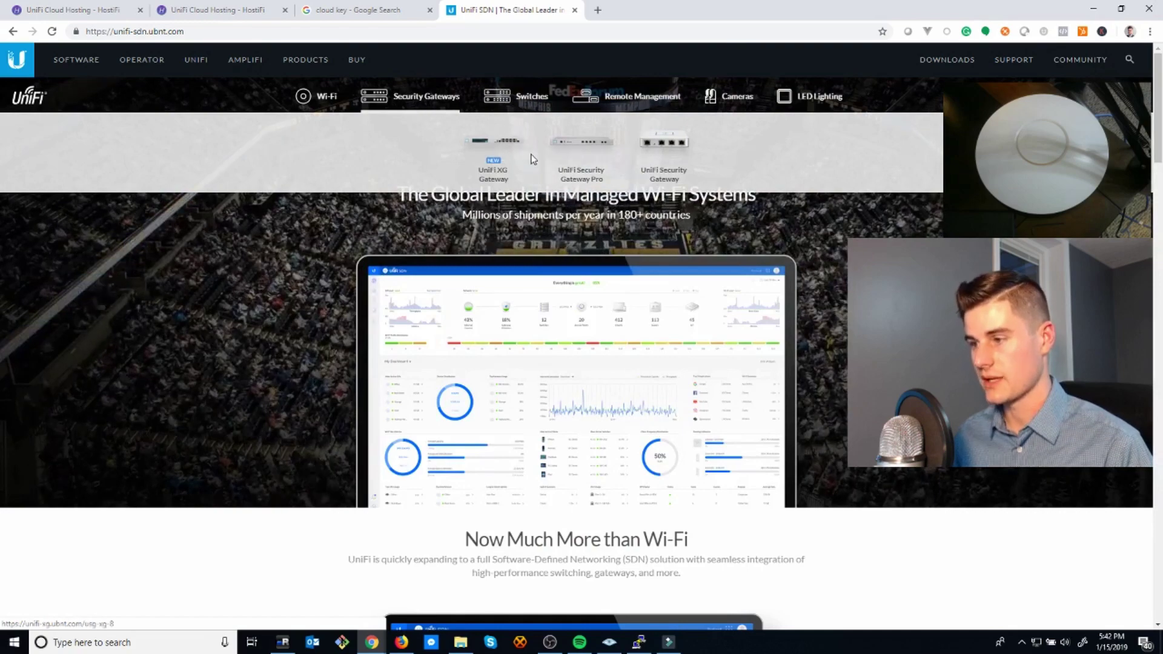
{"action": "mouse_move", "coordinate": [535, 99]}
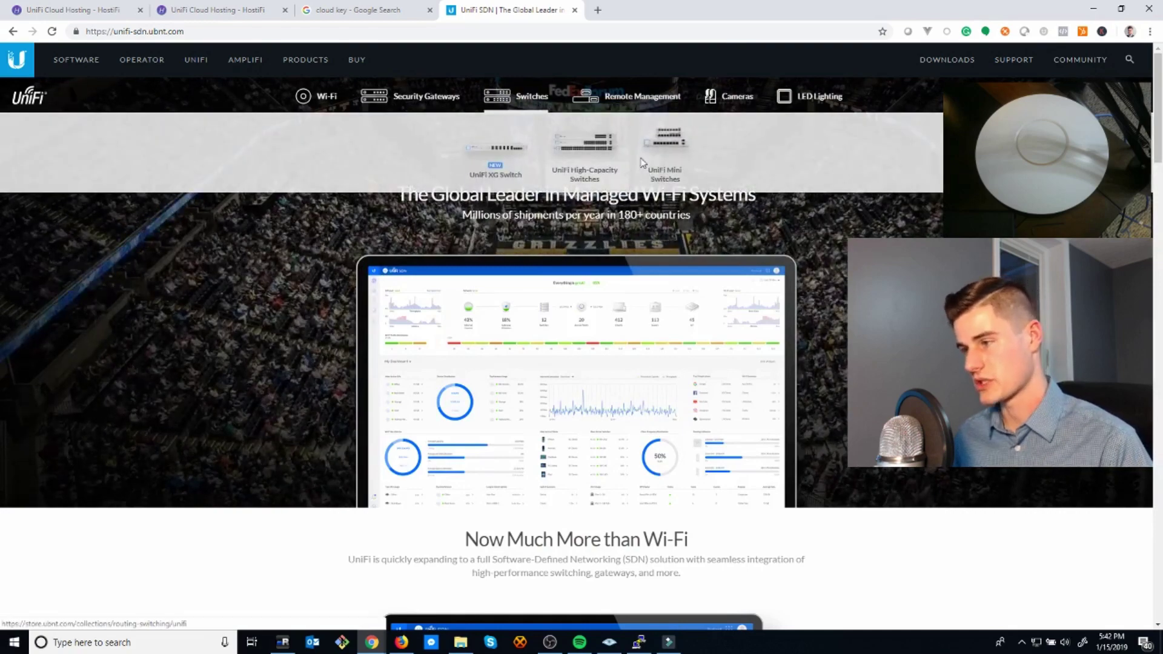
{"action": "mouse_move", "coordinate": [642, 103]}
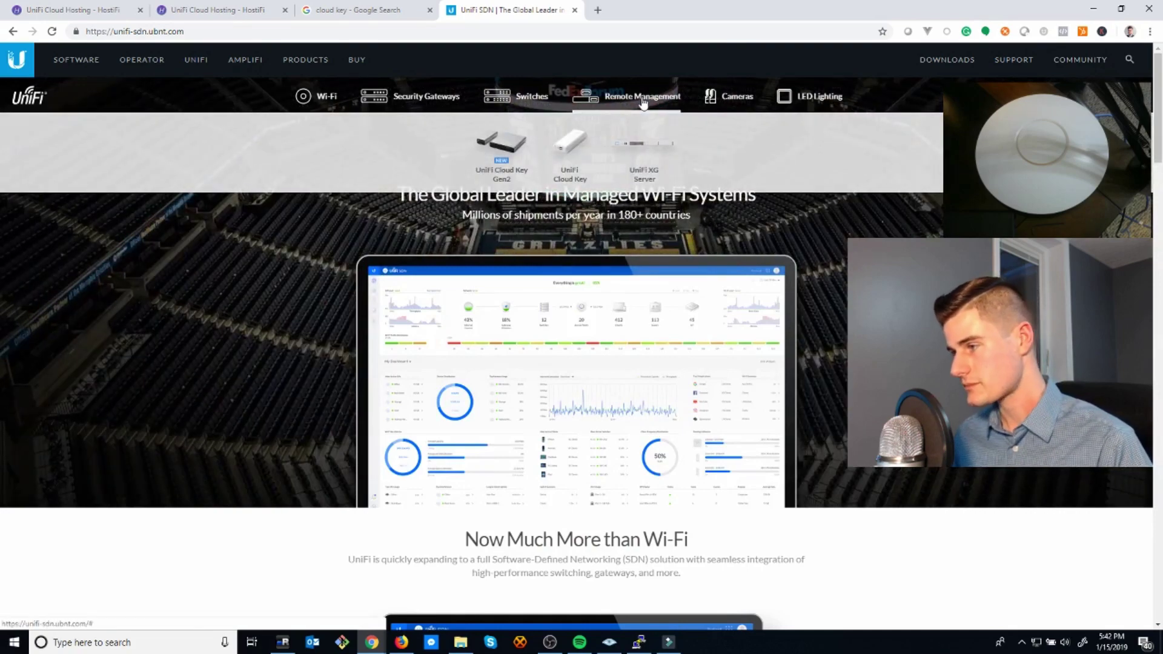
{"action": "mouse_move", "coordinate": [722, 98]}
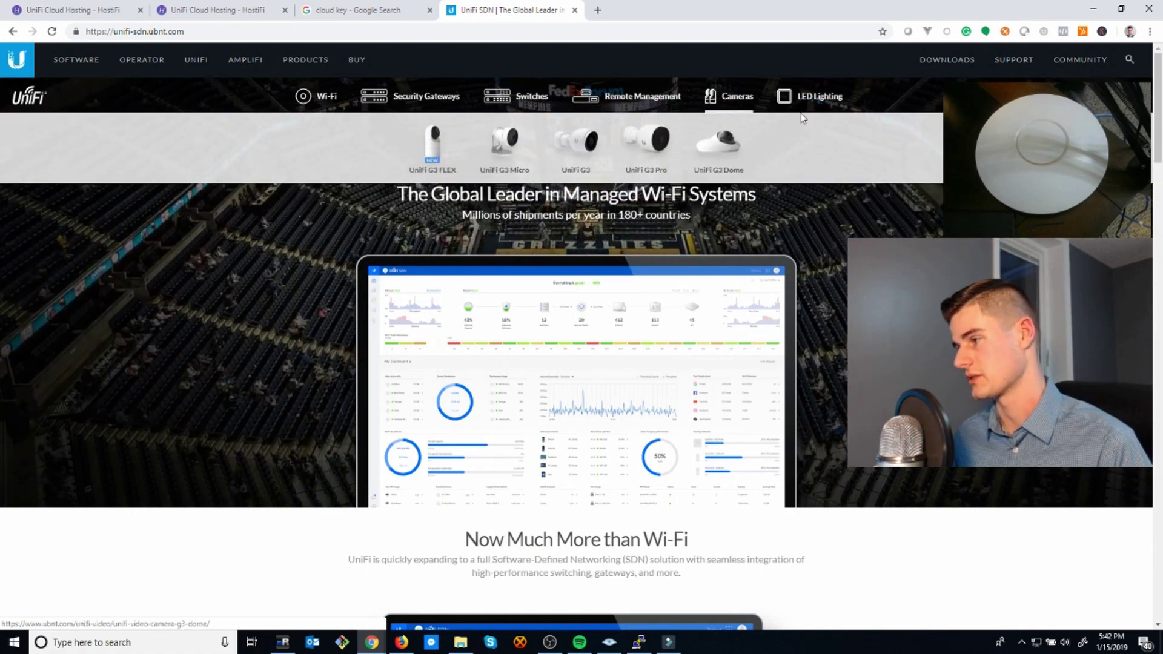
{"action": "mouse_move", "coordinate": [807, 106]}
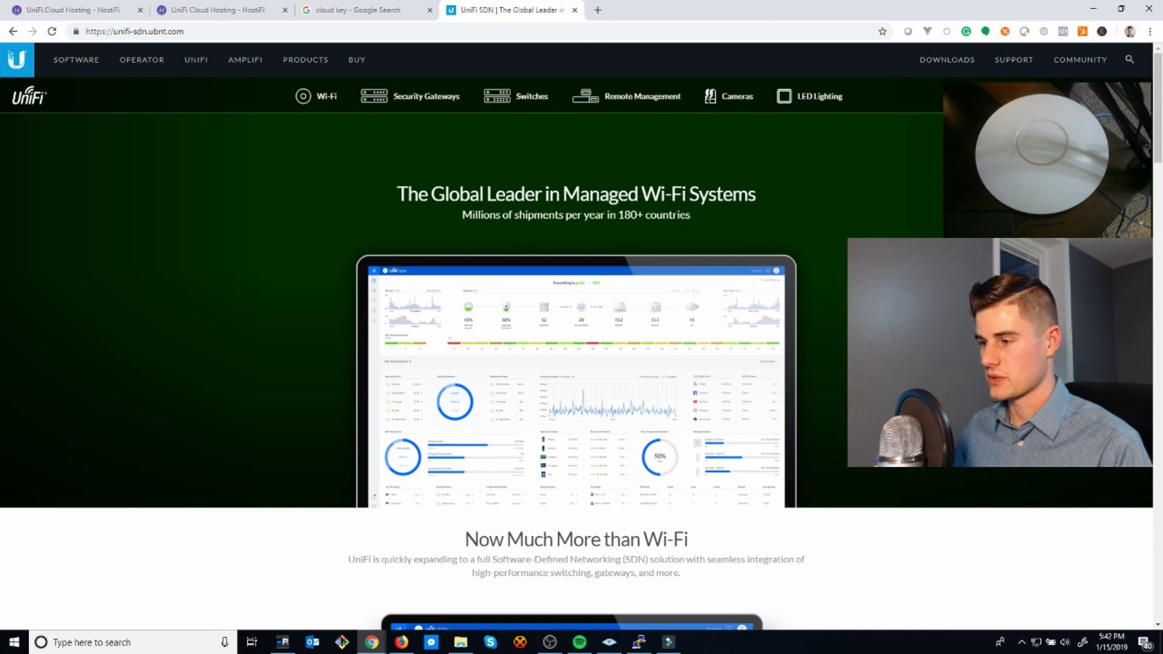
{"action": "left_click", "coordinate": [112, 11]}
{"action": "scroll", "coordinate": [448, 205], "scroll_direction": "up", "scroll_amount": 5}
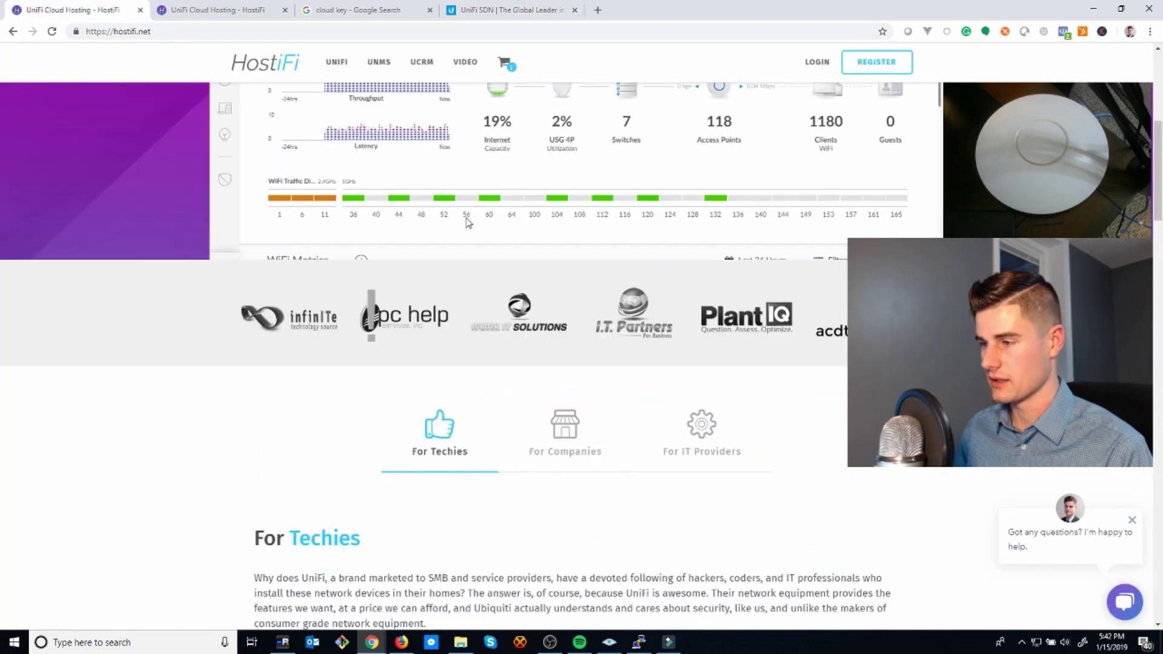
{"action": "scroll", "coordinate": [468, 222], "scroll_direction": "up", "scroll_amount": 6}
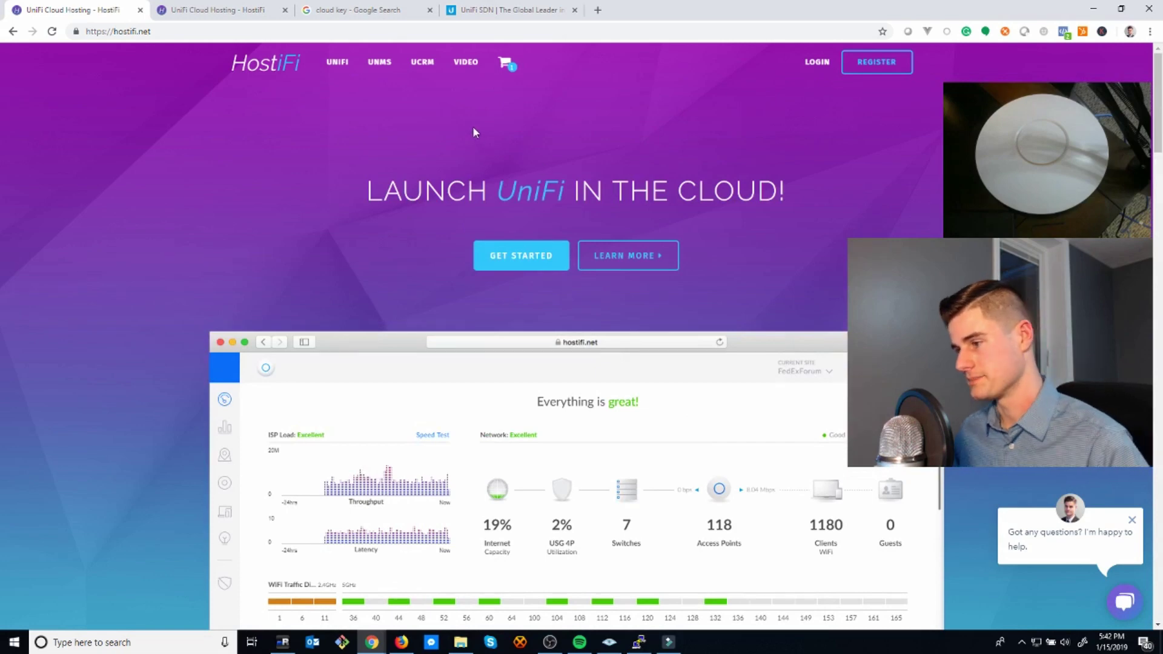
{"action": "left_click", "coordinate": [509, 10]}
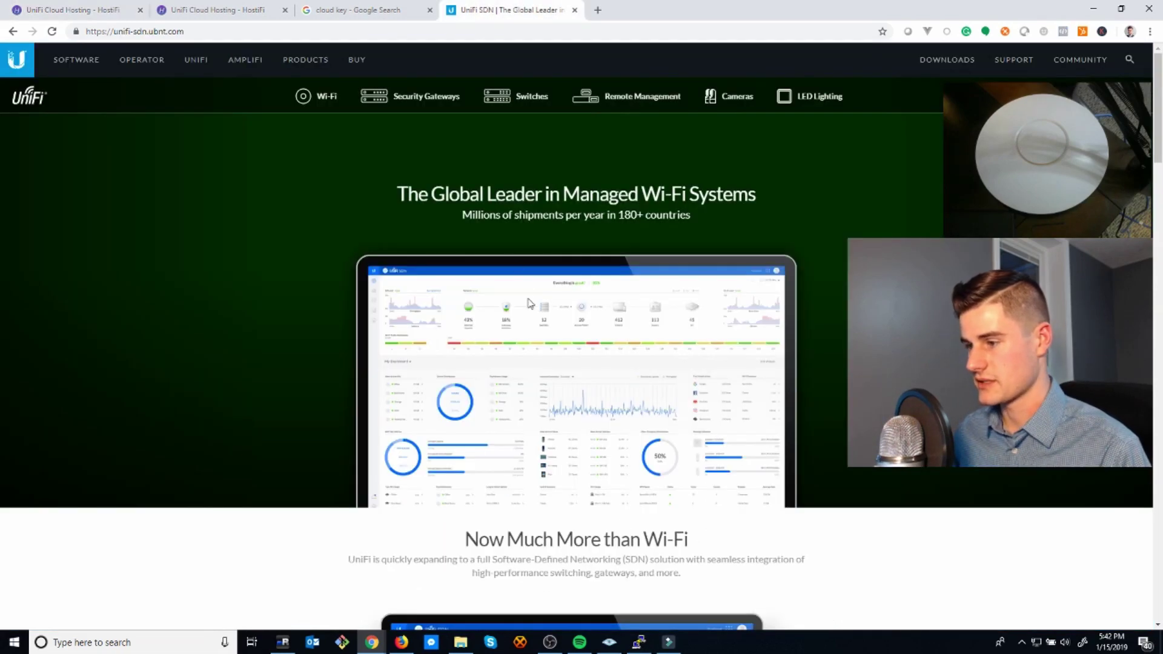
{"action": "mouse_move", "coordinate": [397, 105]}
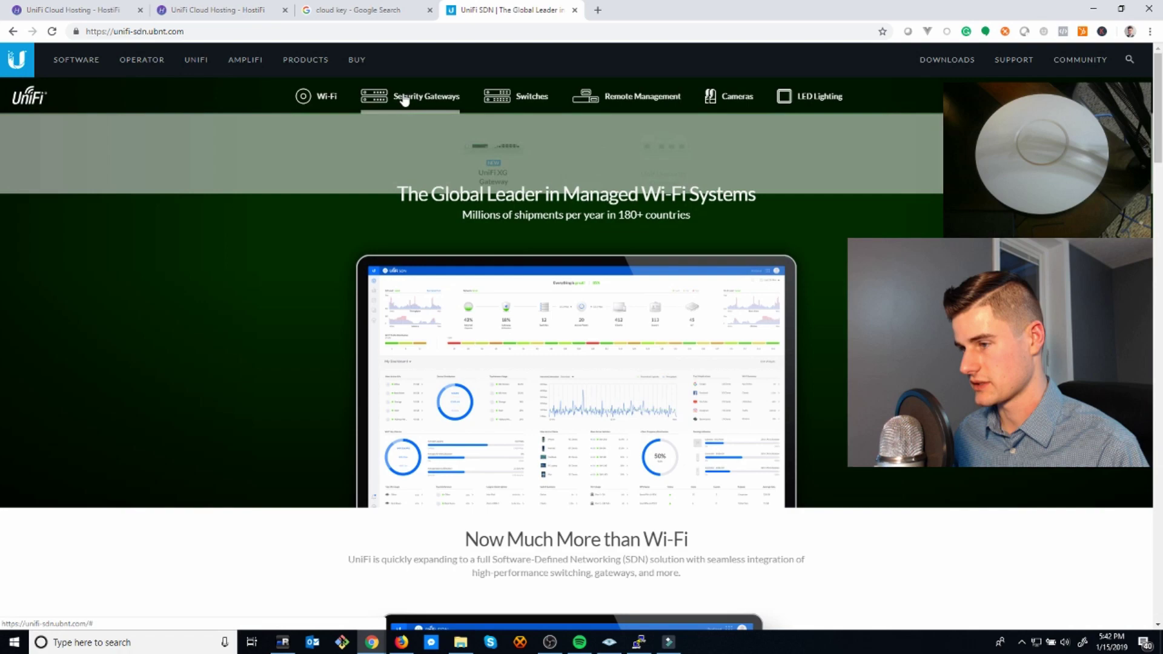
{"action": "scroll", "coordinate": [587, 363], "scroll_direction": "down", "scroll_amount": 7}
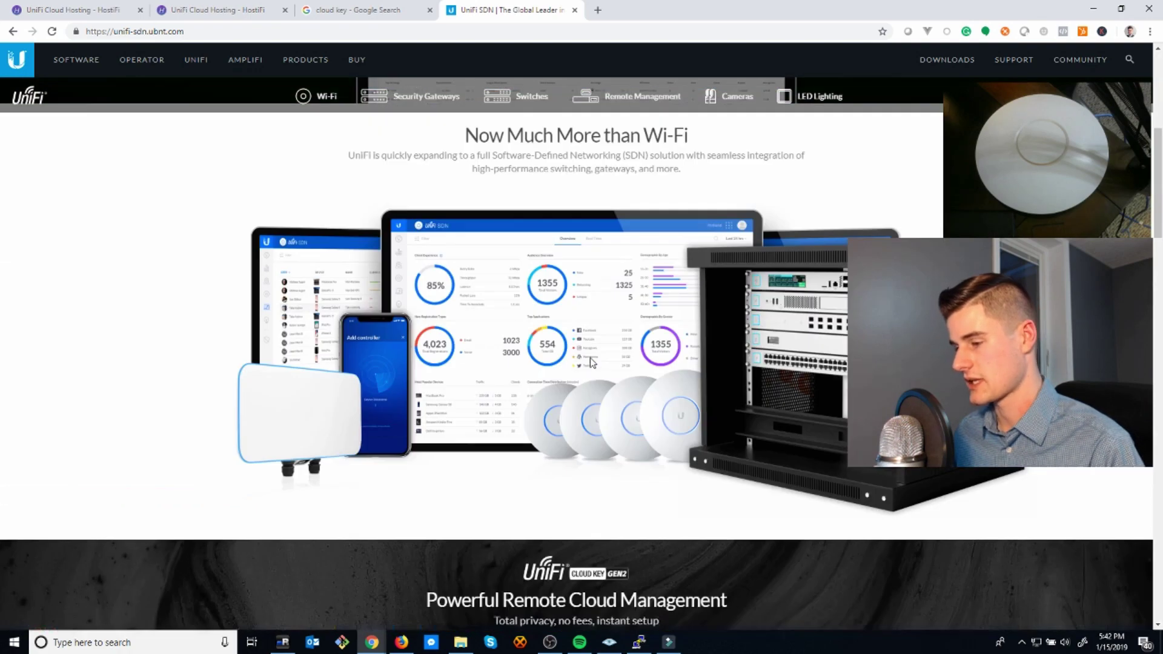
{"action": "scroll", "coordinate": [592, 343], "scroll_direction": "up", "scroll_amount": 3}
{"action": "scroll", "coordinate": [592, 344], "scroll_direction": "down", "scroll_amount": 3}
{"action": "scroll", "coordinate": [591, 338], "scroll_direction": "down", "scroll_amount": 10}
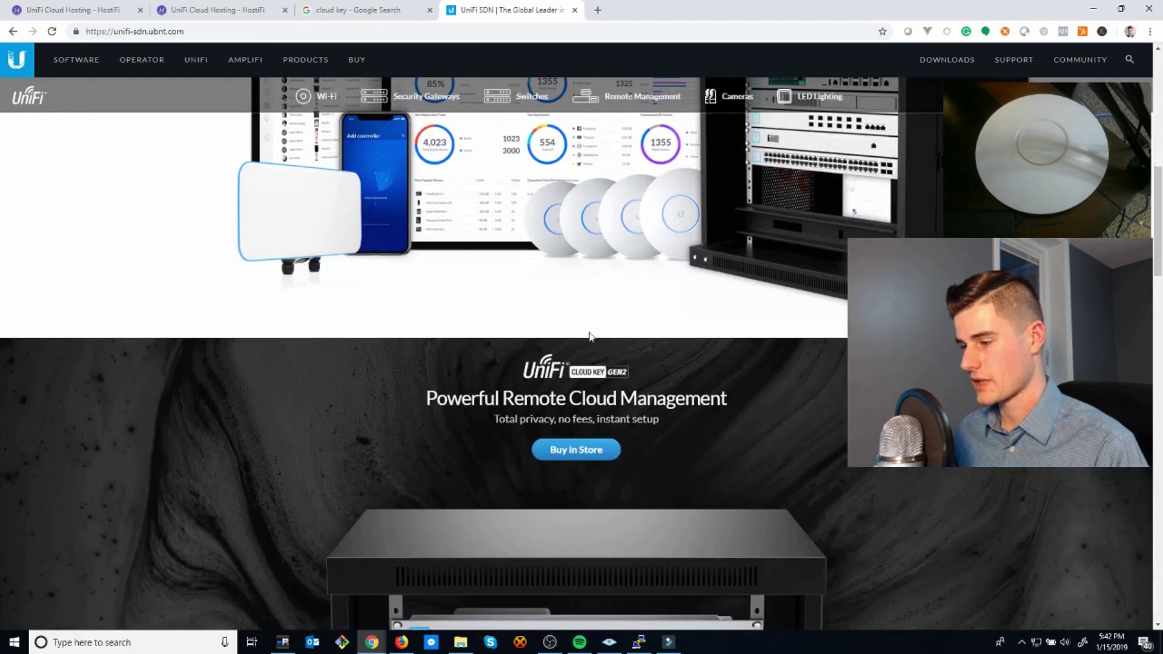
{"action": "scroll", "coordinate": [590, 323], "scroll_direction": "down", "scroll_amount": 3}
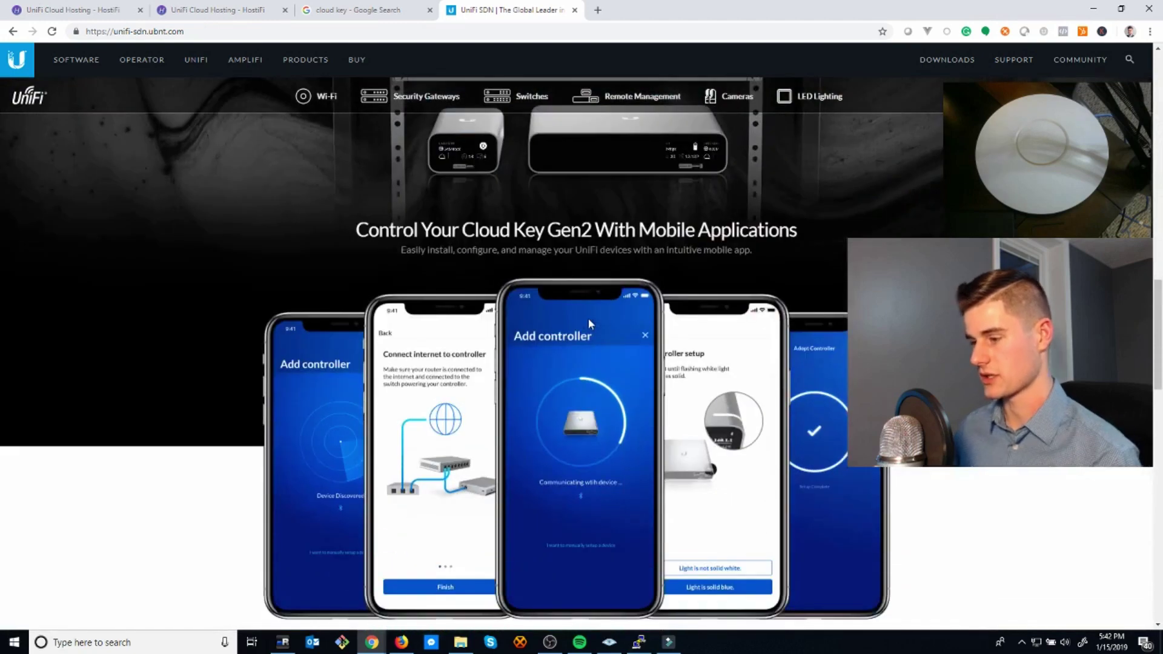
{"action": "scroll", "coordinate": [584, 303], "scroll_direction": "up", "scroll_amount": 9}
{"action": "scroll", "coordinate": [575, 273], "scroll_direction": "up", "scroll_amount": 10}
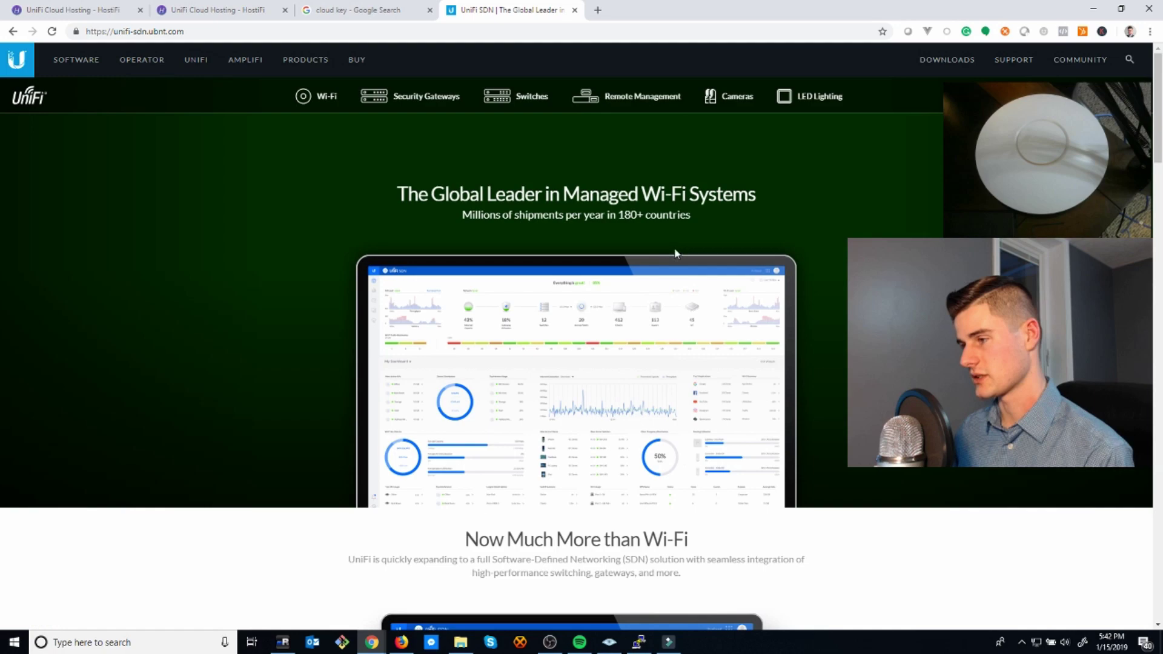
{"action": "scroll", "coordinate": [671, 243], "scroll_direction": "down", "scroll_amount": 10}
{"action": "scroll", "coordinate": [573, 241], "scroll_direction": "up", "scroll_amount": 3}
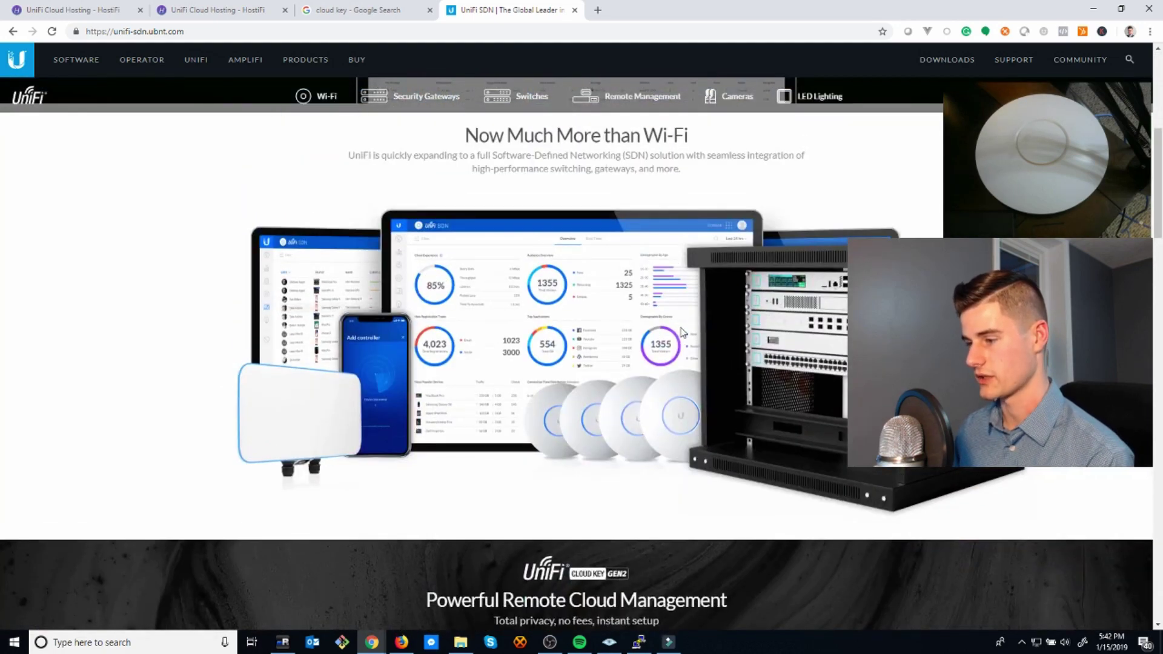
{"action": "scroll", "coordinate": [601, 289], "scroll_direction": "up", "scroll_amount": 7}
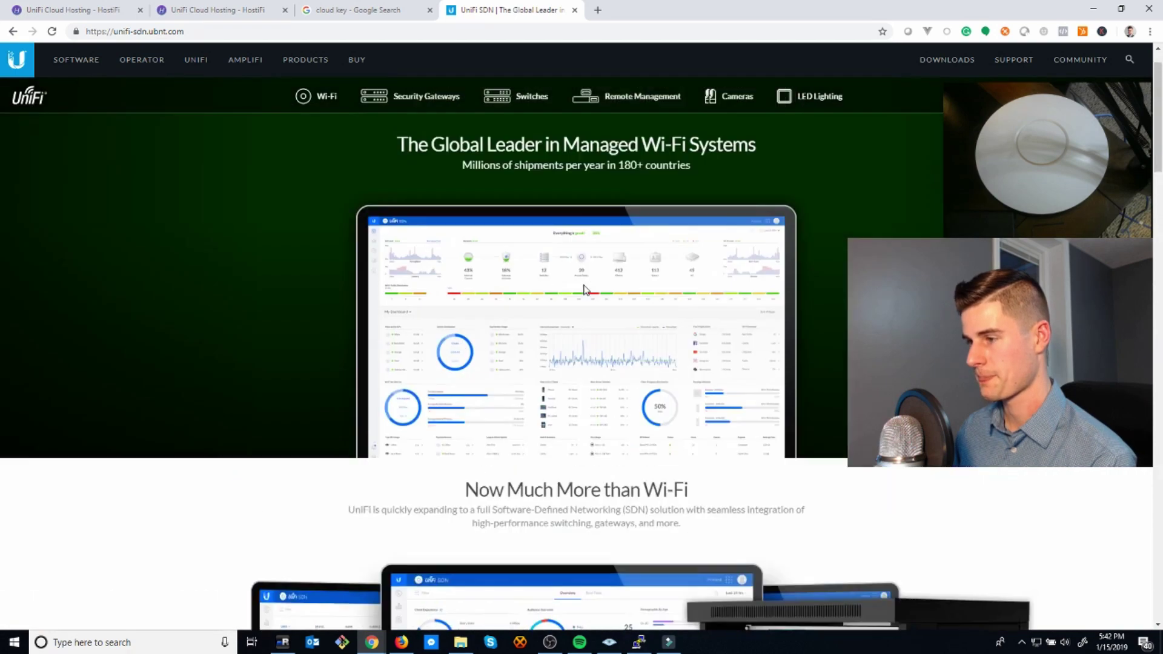
- Switch to the 'User login & control panel' tab to see the server build status
{"action": "left_click", "coordinate": [114, 12]}
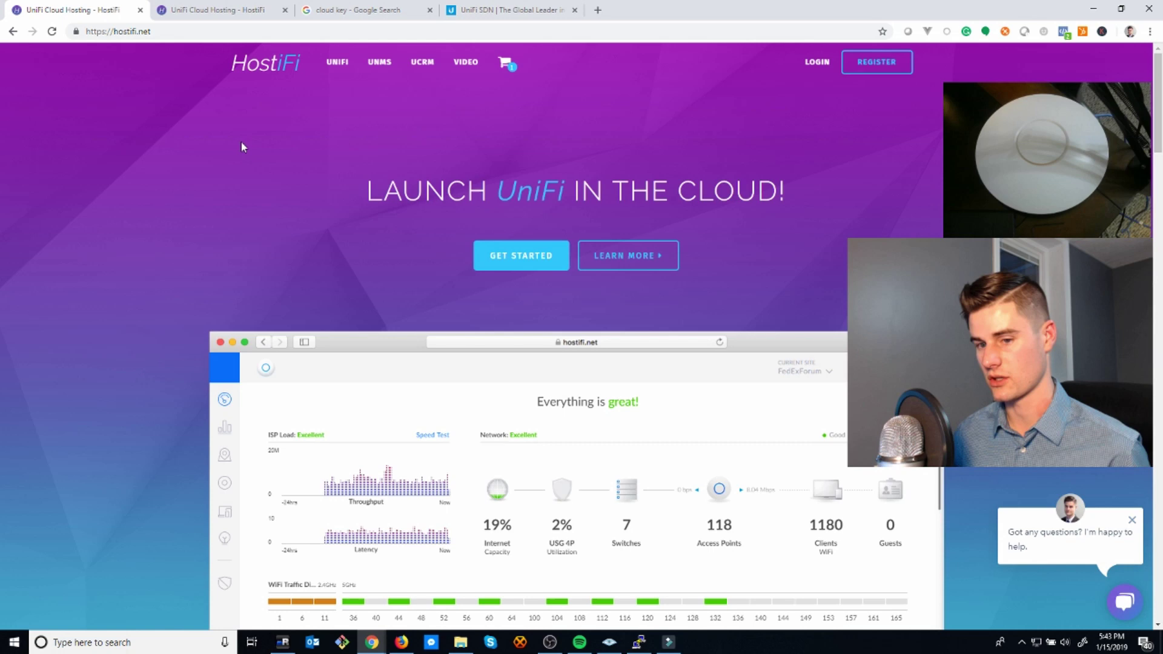
{"action": "left_click", "coordinate": [206, 12]}
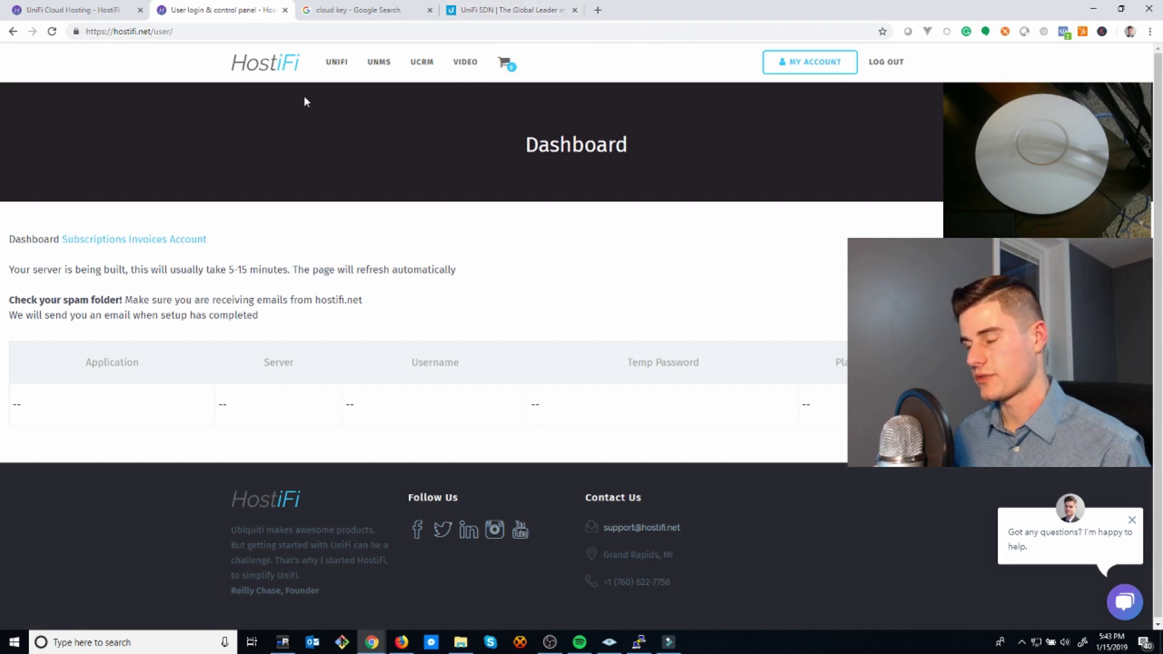
- On the UniFi site, look at the Security Gateways and Remote Management menus
{"action": "left_click", "coordinate": [520, 7]}
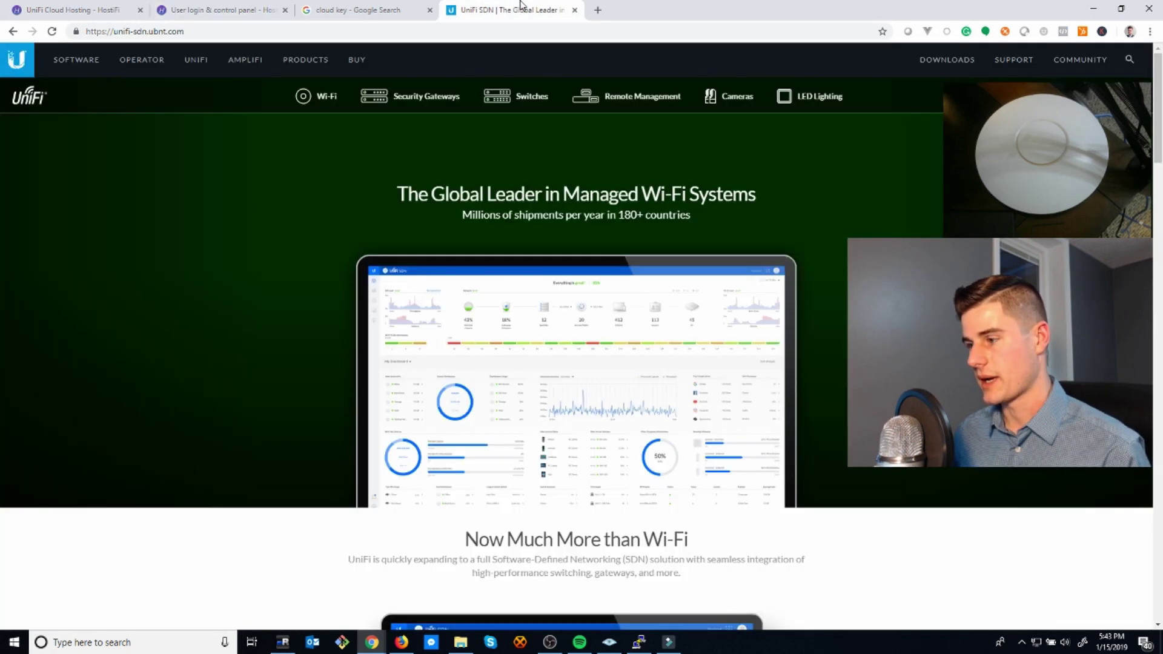
{"action": "scroll", "coordinate": [609, 126], "scroll_direction": "down", "scroll_amount": 3}
{"action": "scroll", "coordinate": [609, 125], "scroll_direction": "up", "scroll_amount": 3}
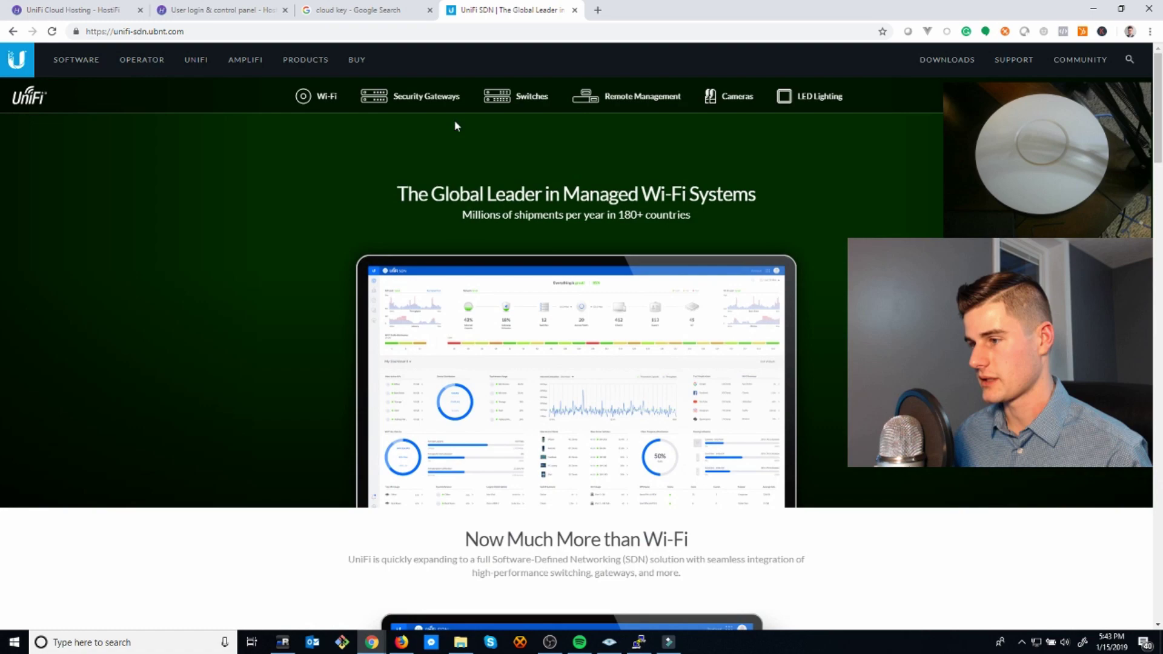
{"action": "mouse_move", "coordinate": [408, 104]}
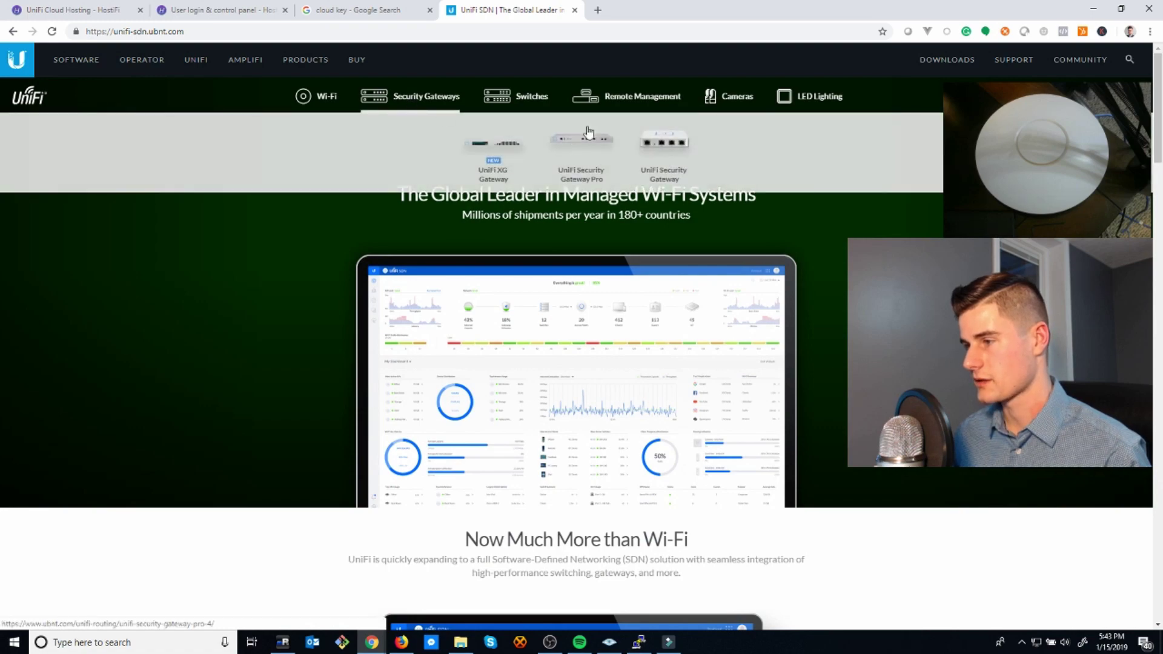
{"action": "mouse_move", "coordinate": [606, 97]}
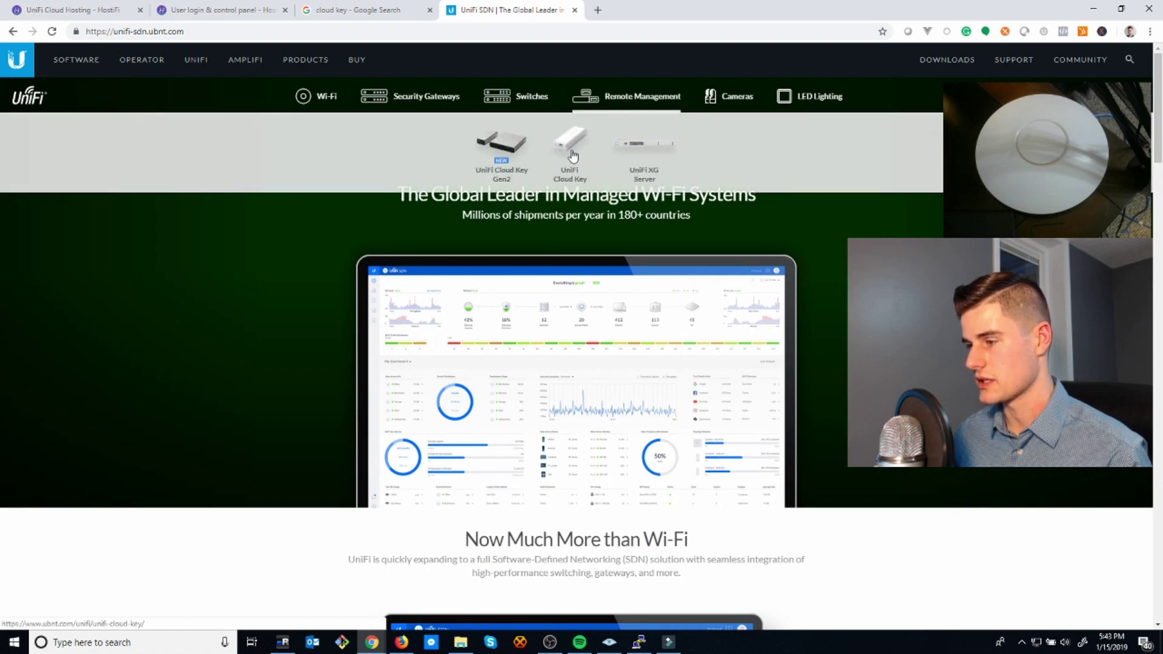
- Scroll through the UniFi product page, then return to the HostiFi homepage tab
{"action": "scroll", "coordinate": [662, 379], "scroll_direction": "down", "scroll_amount": 6}
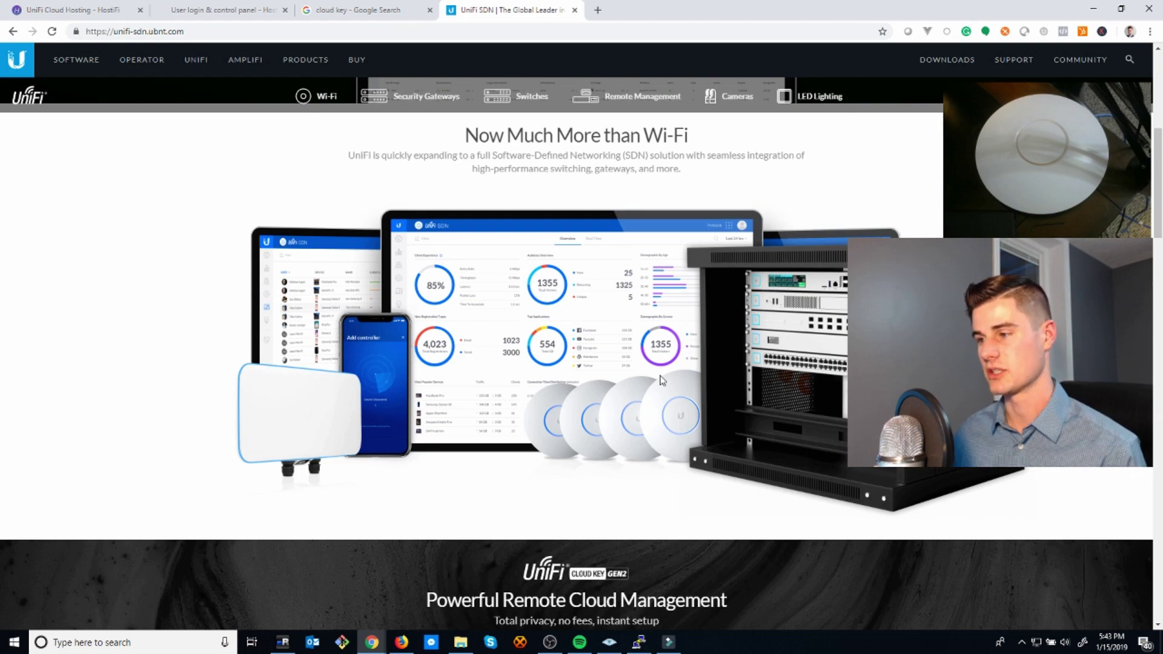
{"action": "scroll", "coordinate": [512, 194], "scroll_direction": "up", "scroll_amount": 3}
{"action": "scroll", "coordinate": [512, 181], "scroll_direction": "up", "scroll_amount": 2}
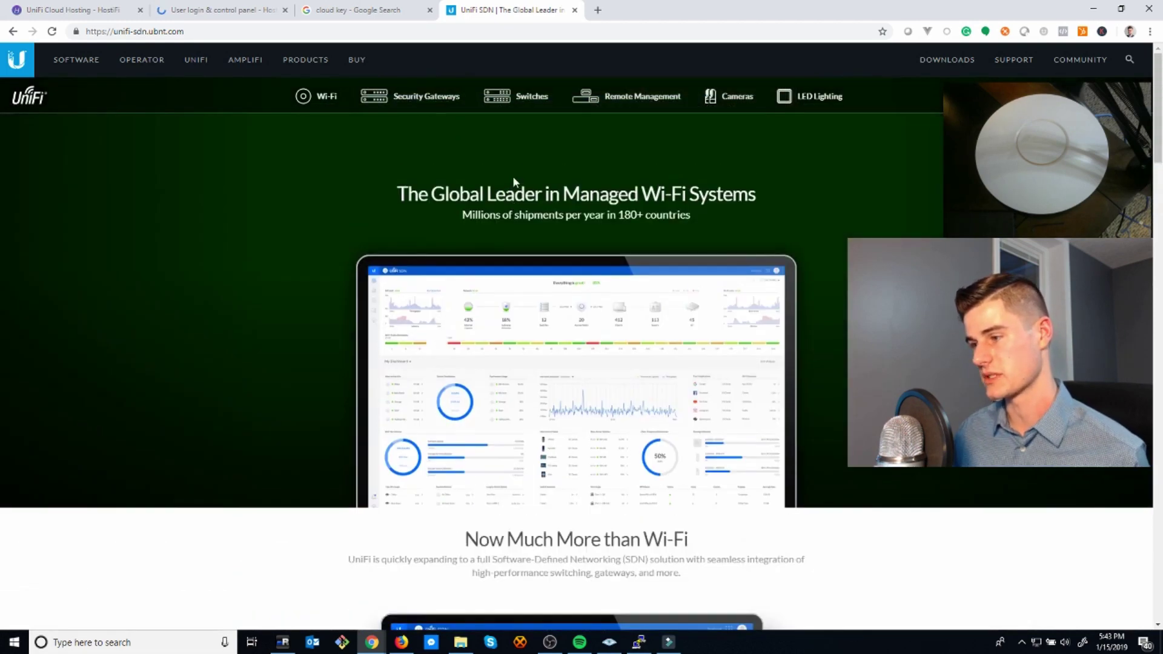
{"action": "scroll", "coordinate": [527, 172], "scroll_direction": "down", "scroll_amount": 8}
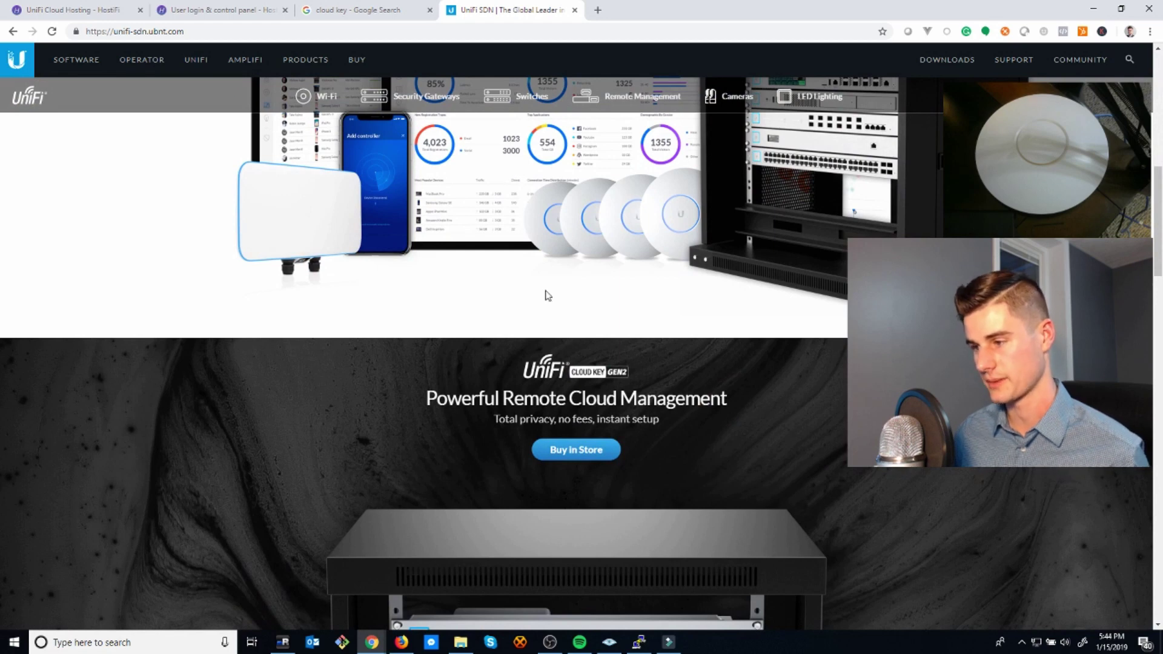
{"action": "left_click", "coordinate": [102, 8]}
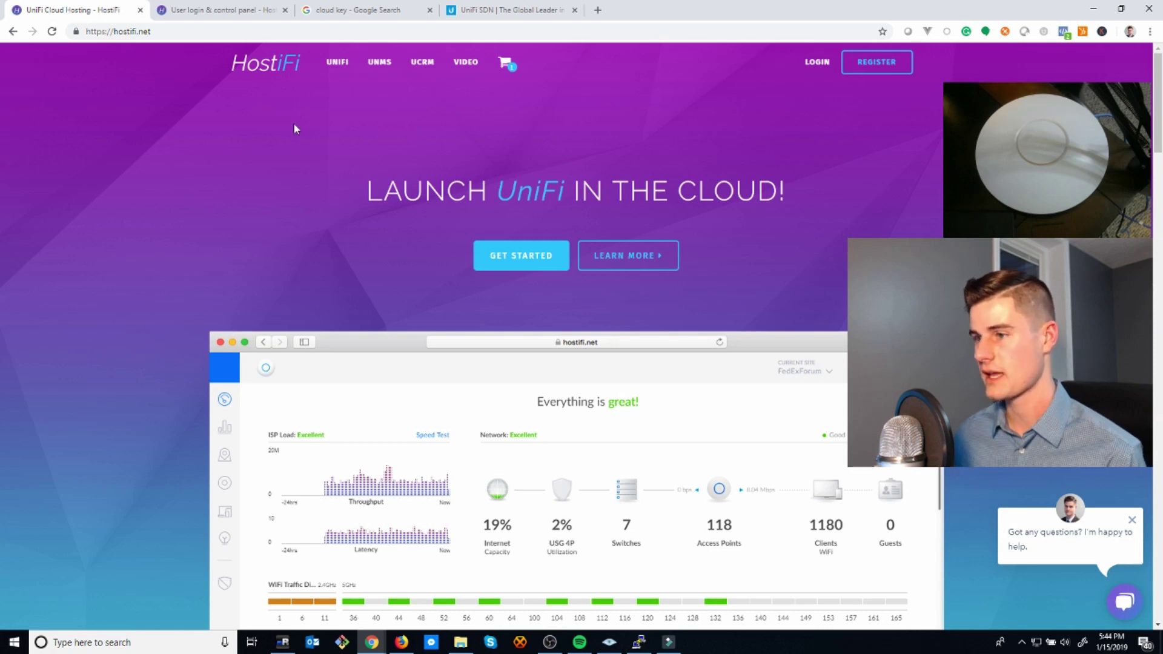
{"action": "left_click", "coordinate": [246, 7]}
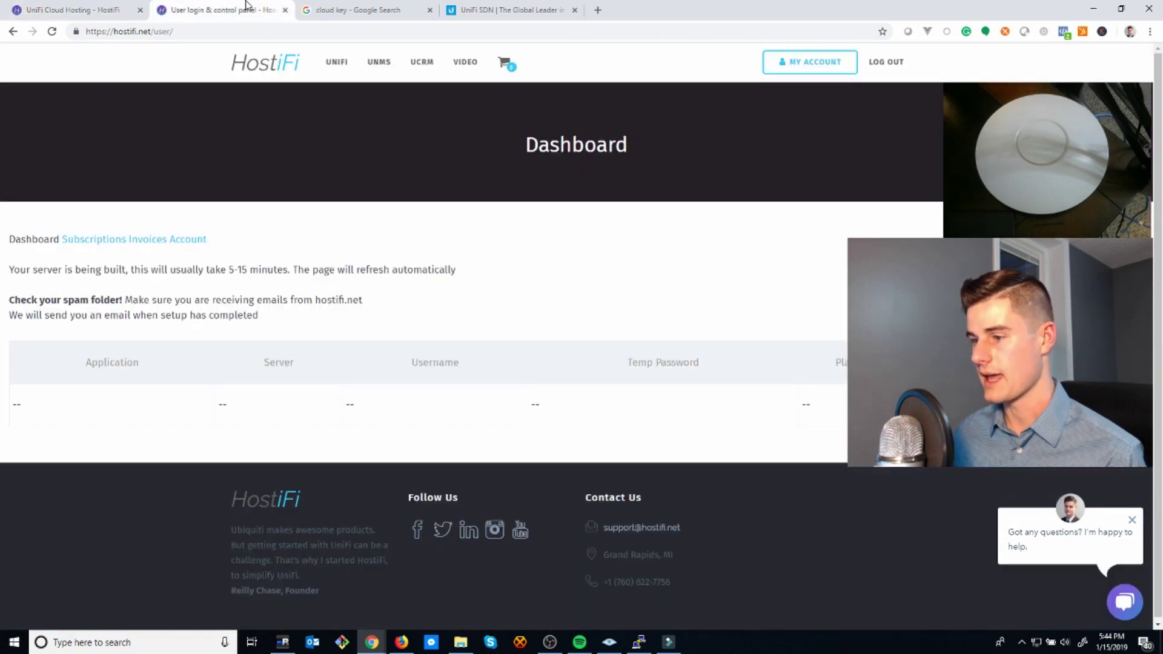
{"action": "left_click", "coordinate": [115, 7]}
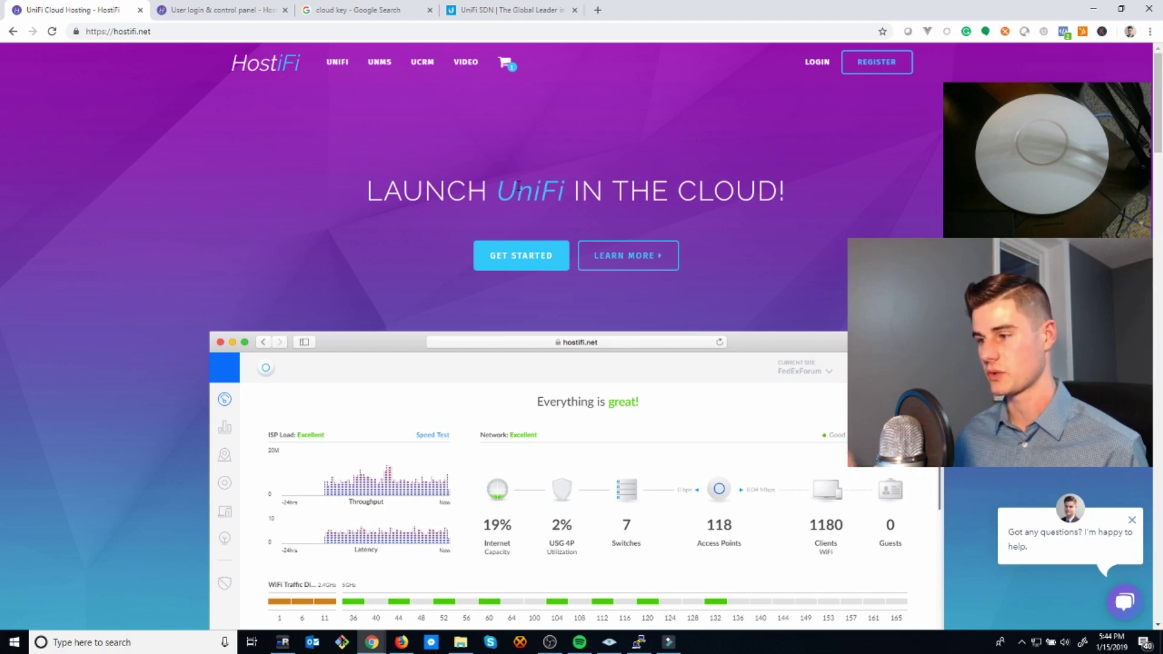
- Load vultr.com in a new tab by typing 'vult', then go back to the first HostiFi tab
{"action": "left_click", "coordinate": [597, 9]}
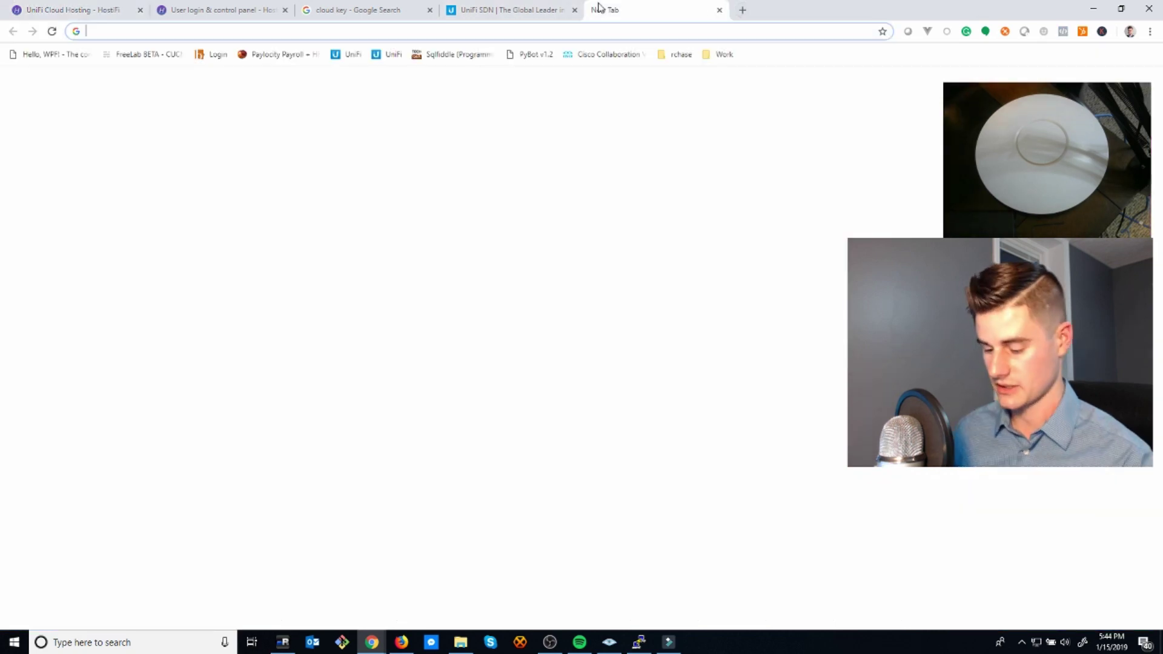
{"action": "type", "text": "vultr.com"}
{"action": "key", "text": "Return"}
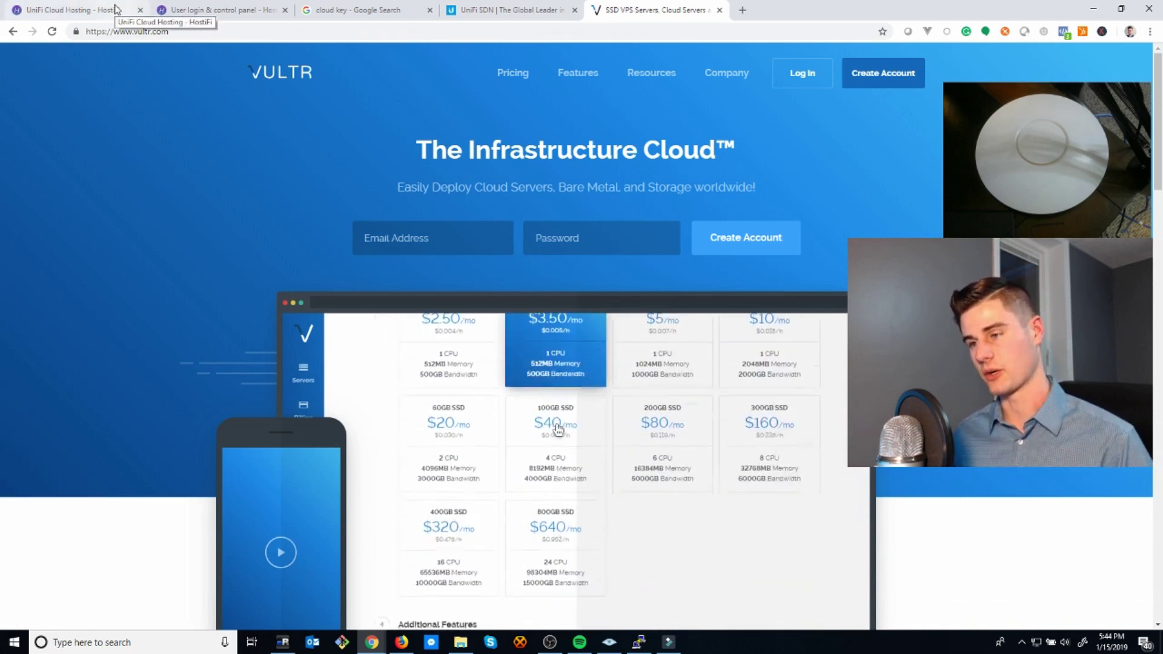
{"action": "left_click", "coordinate": [116, 10]}
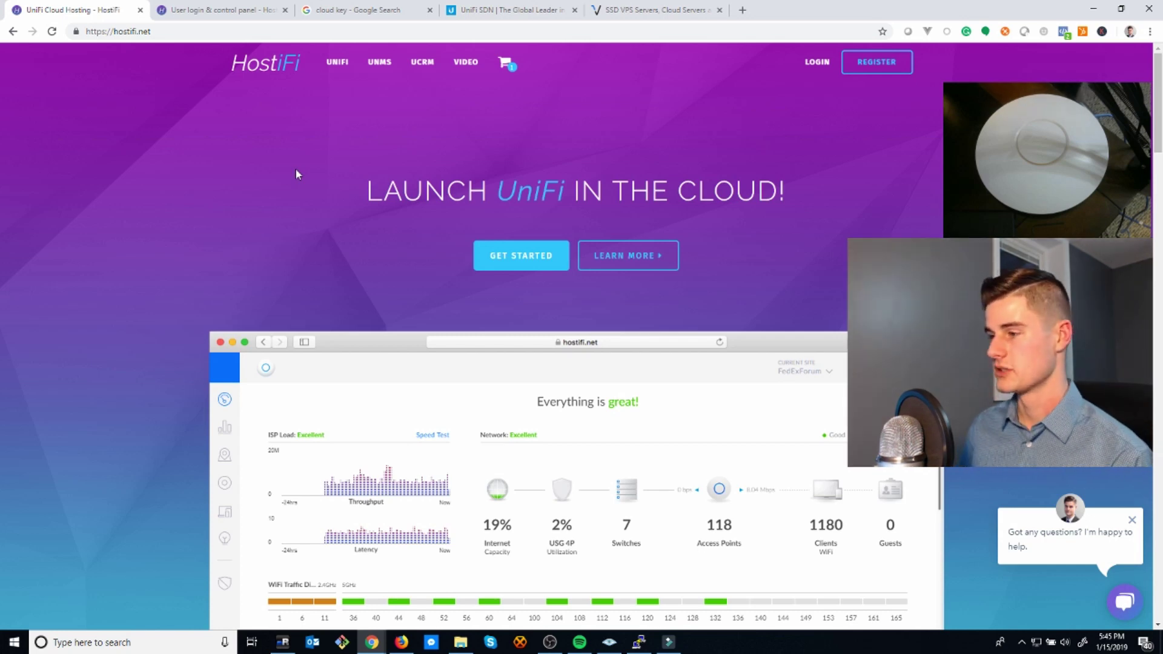
- Recheck the HostiFi dashboard tab until it says 'Your UniFi Server is ready'
{"action": "left_click", "coordinate": [267, 10]}
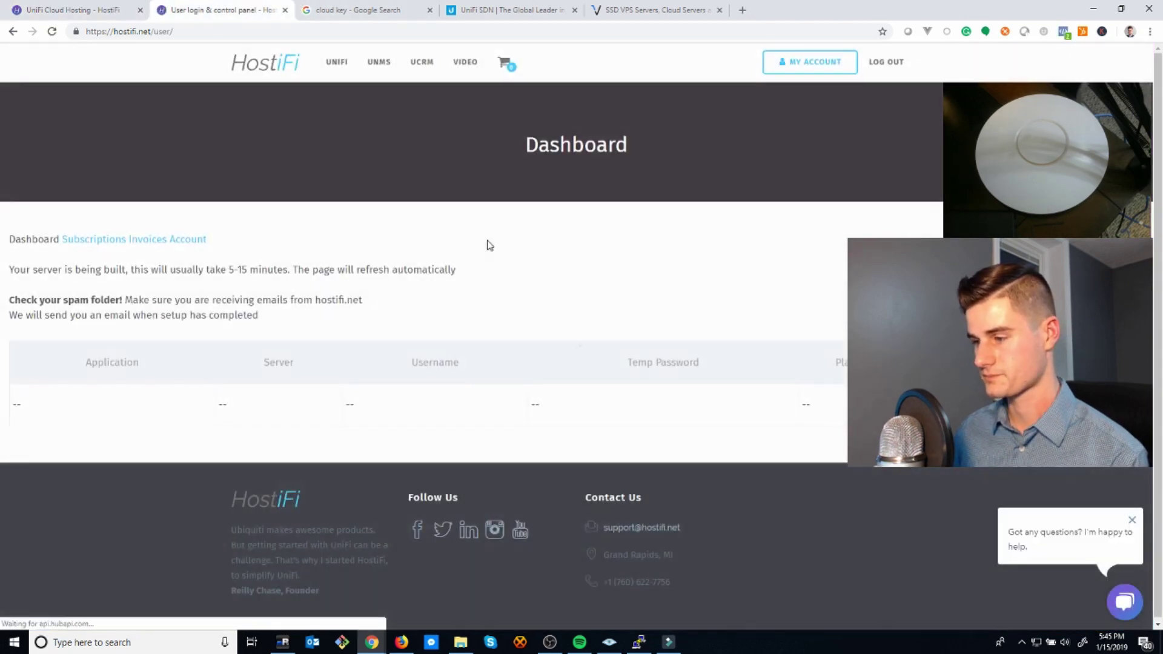
{"action": "key", "text": "ctrl+shift+Tab"}
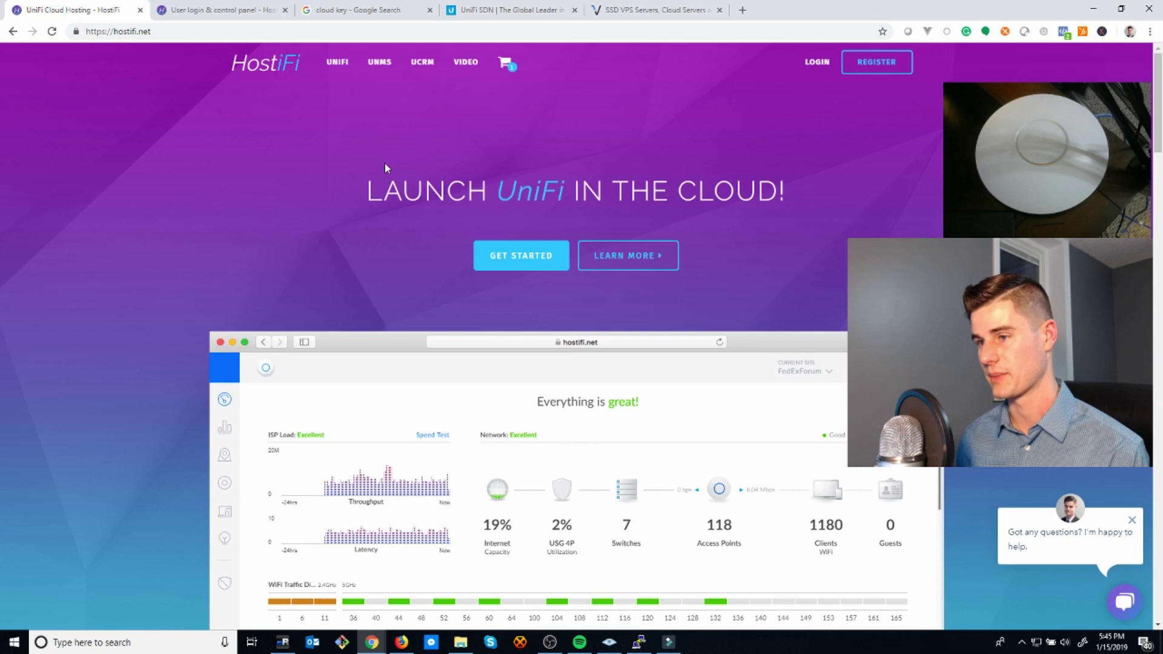
{"action": "left_click", "coordinate": [218, 10]}
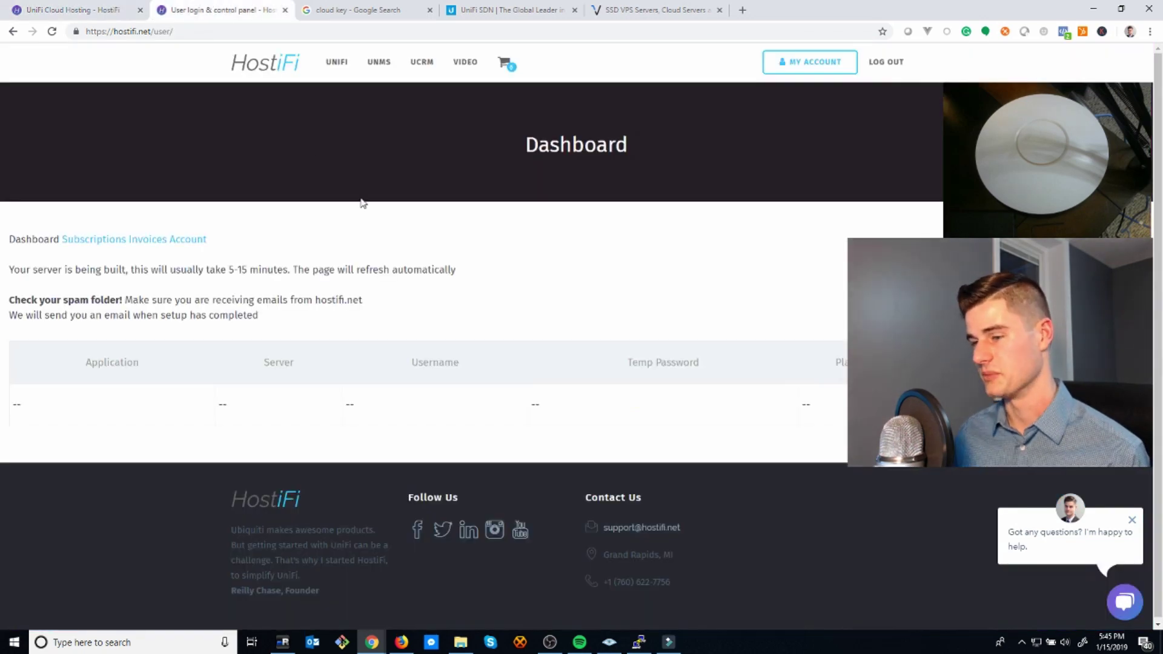
{"action": "left_click", "coordinate": [116, 12]}
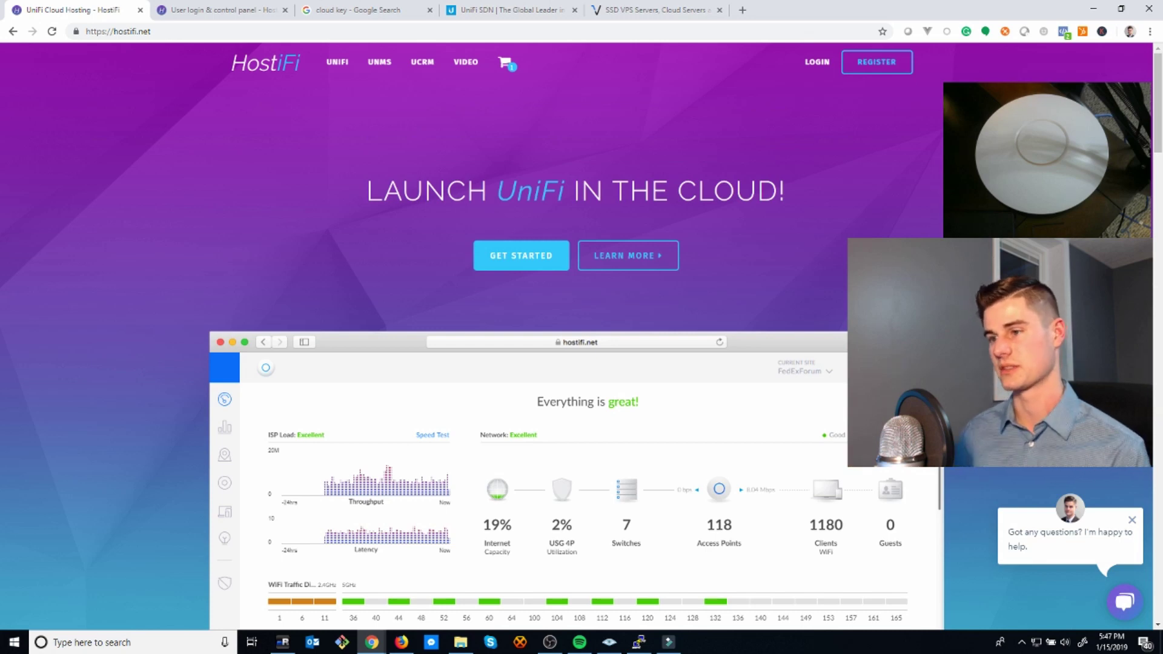
{"action": "left_click", "coordinate": [171, 7]}
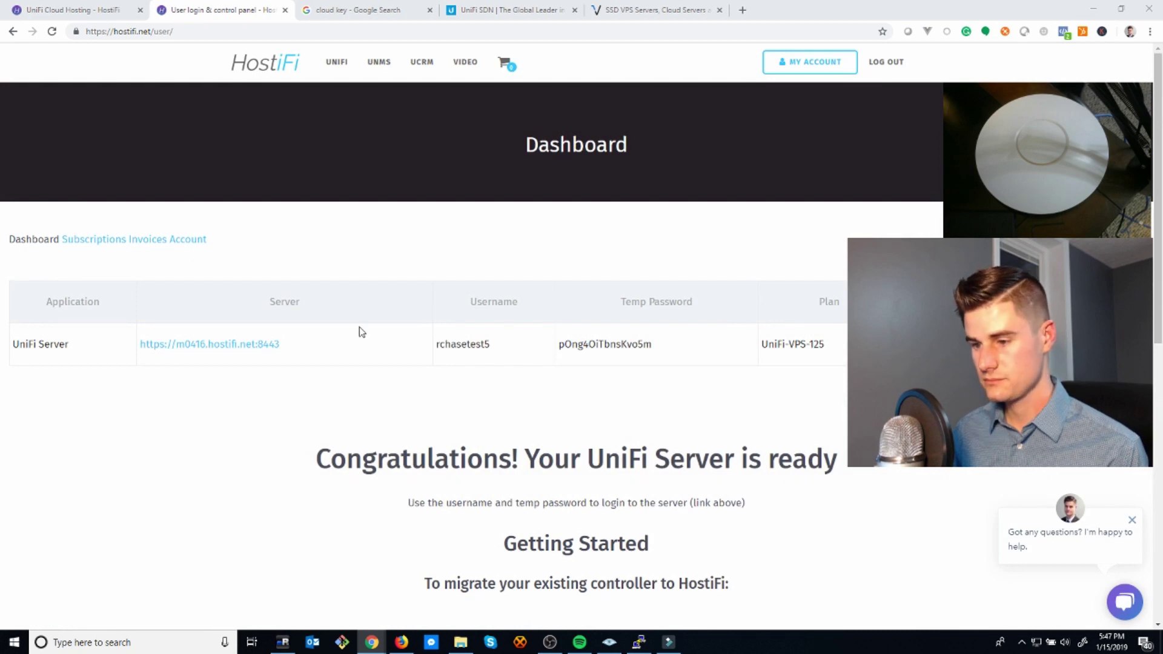
- Open the server link in a new tab and switch to the UniFi 5.9.29 sign-in page
{"action": "right_click", "coordinate": [261, 344]}
{"action": "left_click", "coordinate": [315, 358]}
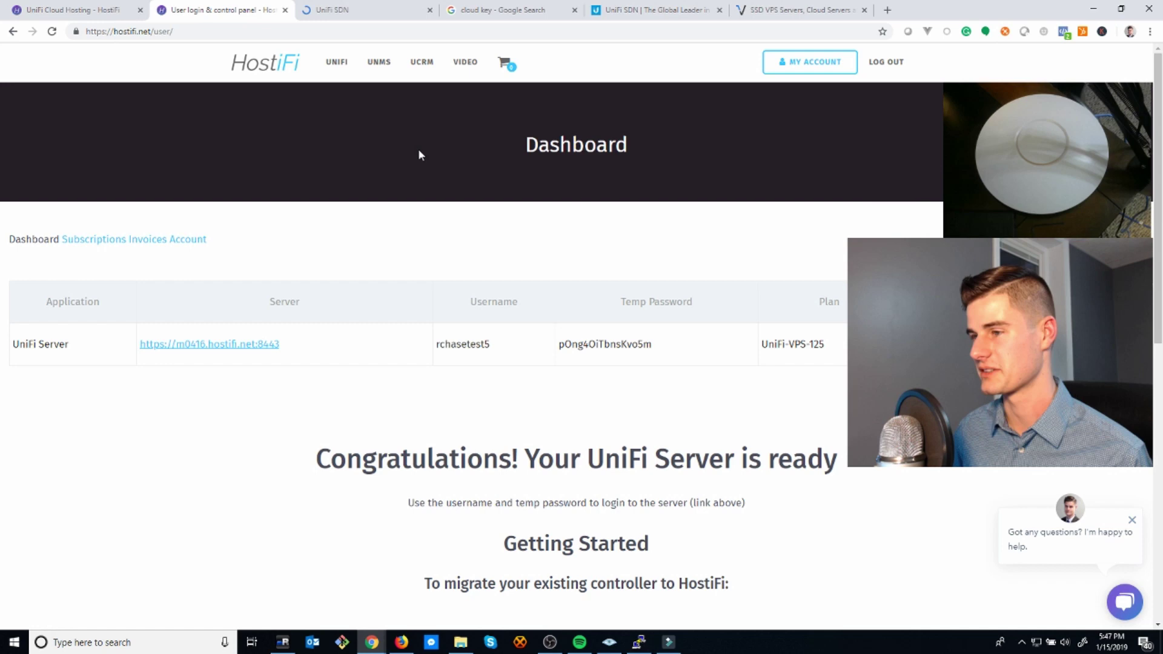
{"action": "double_click", "coordinate": [603, 342]}
{"action": "left_click", "coordinate": [659, 407]}
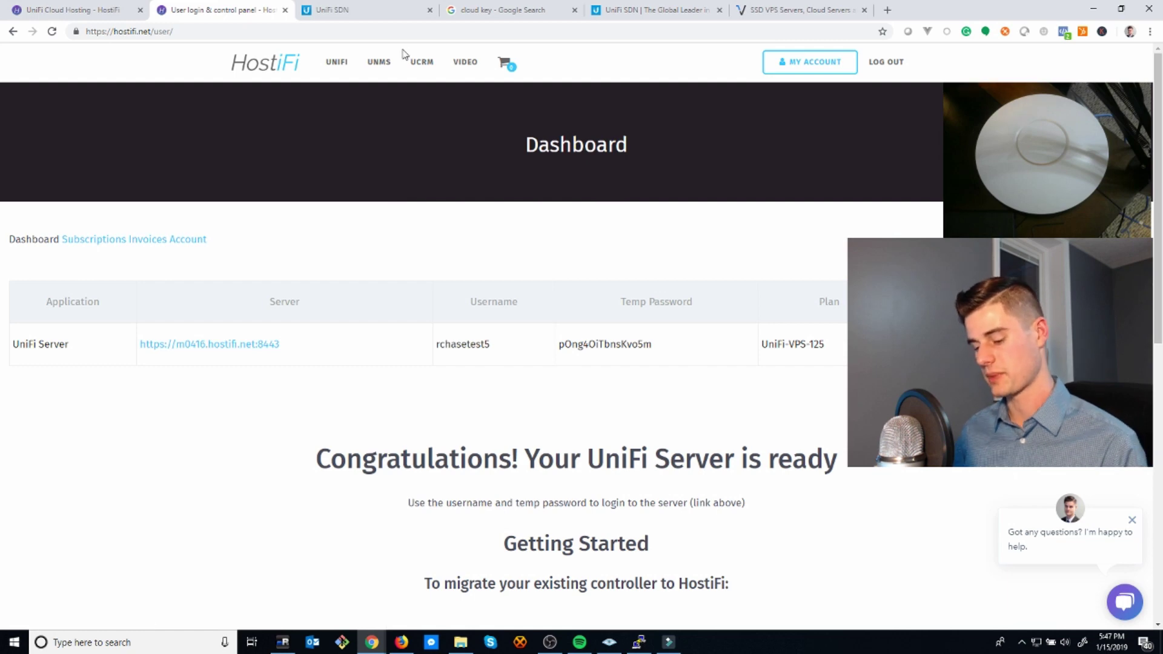
{"action": "left_click", "coordinate": [348, 10]}
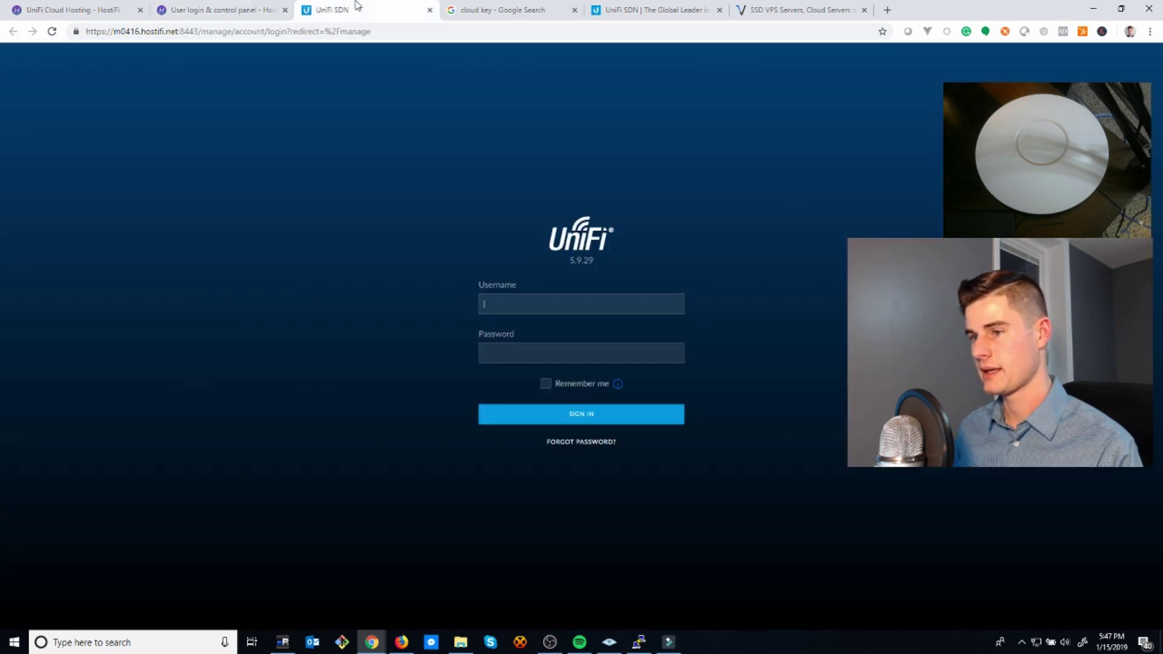
- Copy the temporary password from the HostiFi dashboard into the UniFi login and sign in
{"action": "left_click", "coordinate": [243, 8]}
{"action": "left_click", "coordinate": [348, 9]}
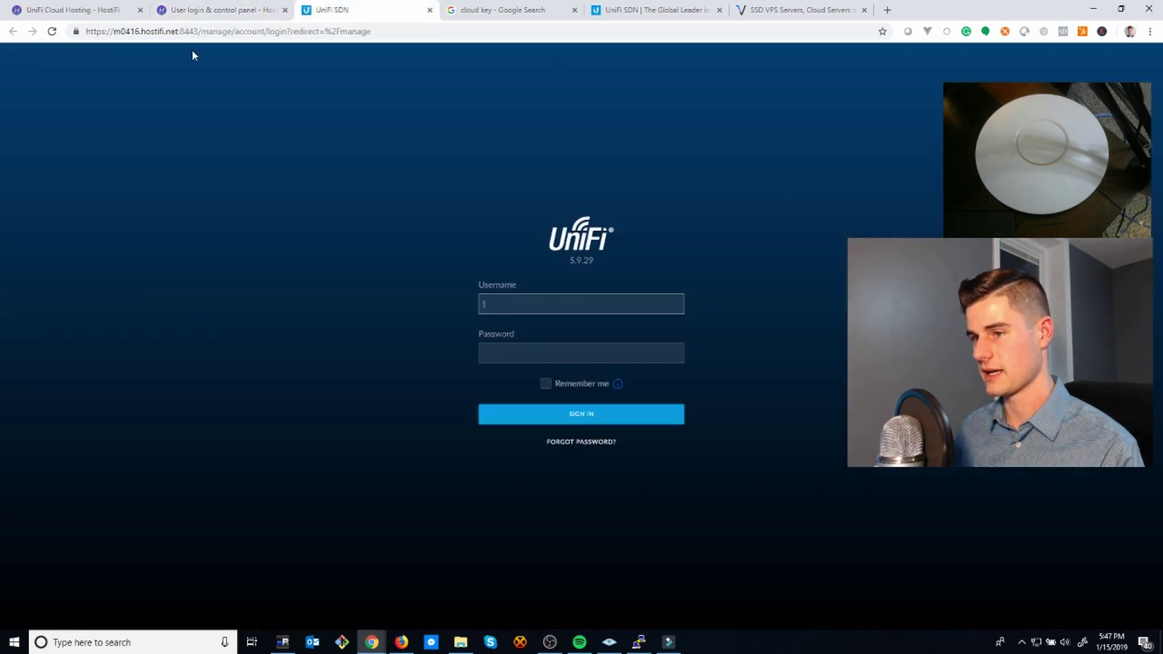
{"action": "double_click", "coordinate": [120, 31]}
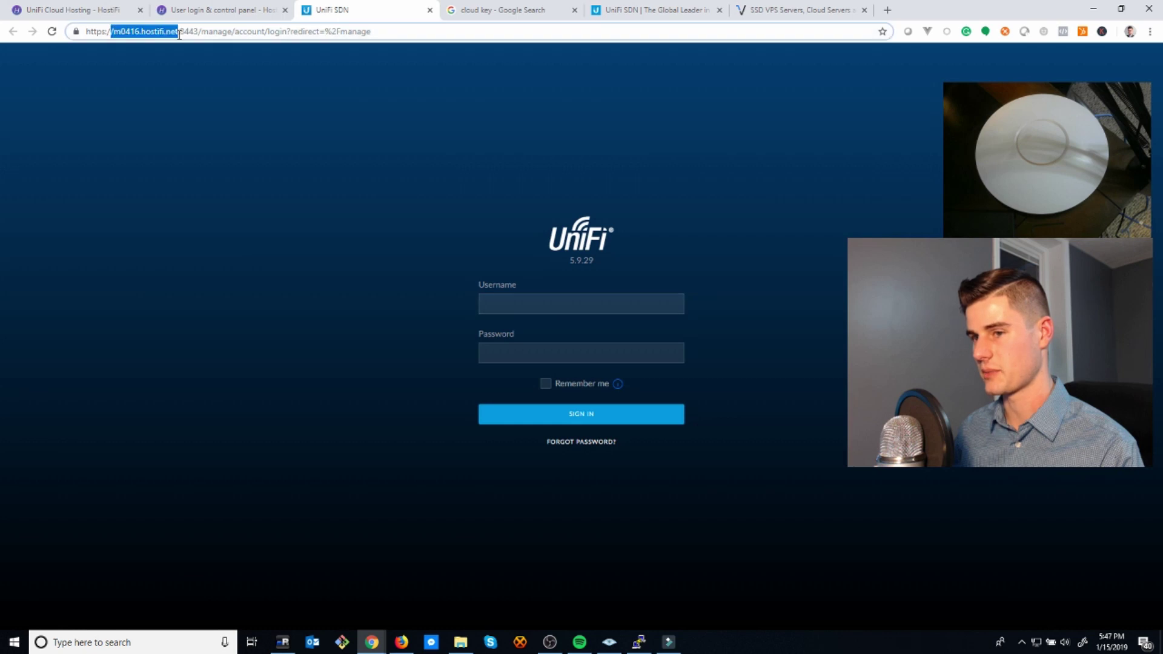
{"action": "left_click", "coordinate": [261, 9]}
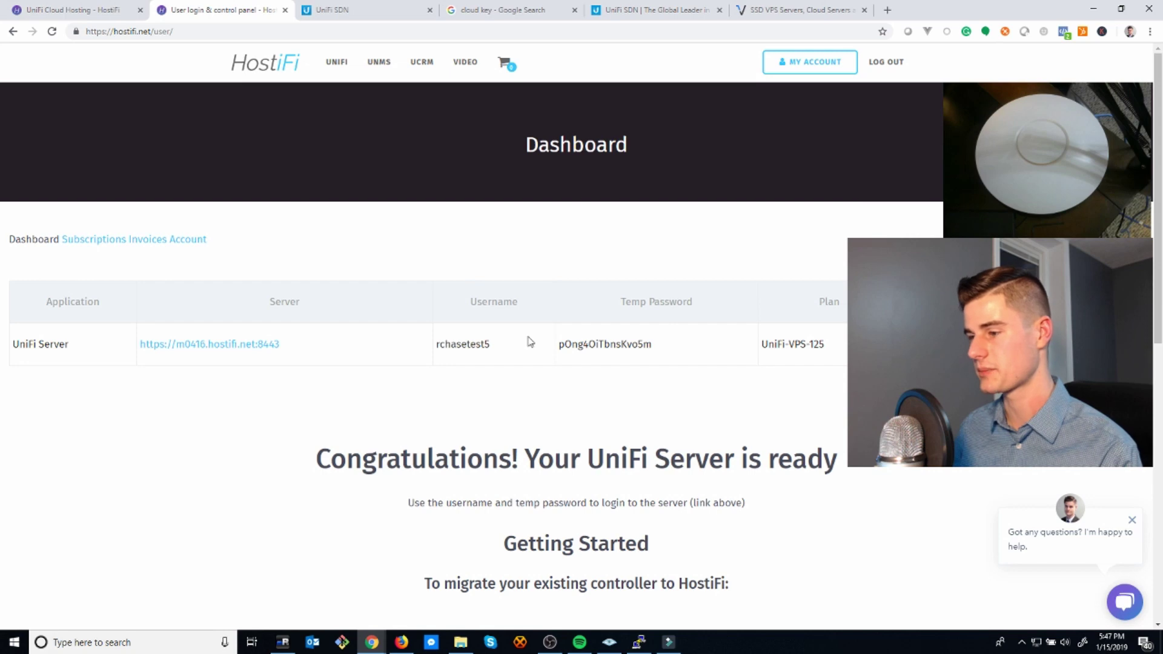
{"action": "double_click", "coordinate": [622, 345]}
{"action": "left_click", "coordinate": [412, 7]}
{"action": "key", "text": "ctrl+v"}
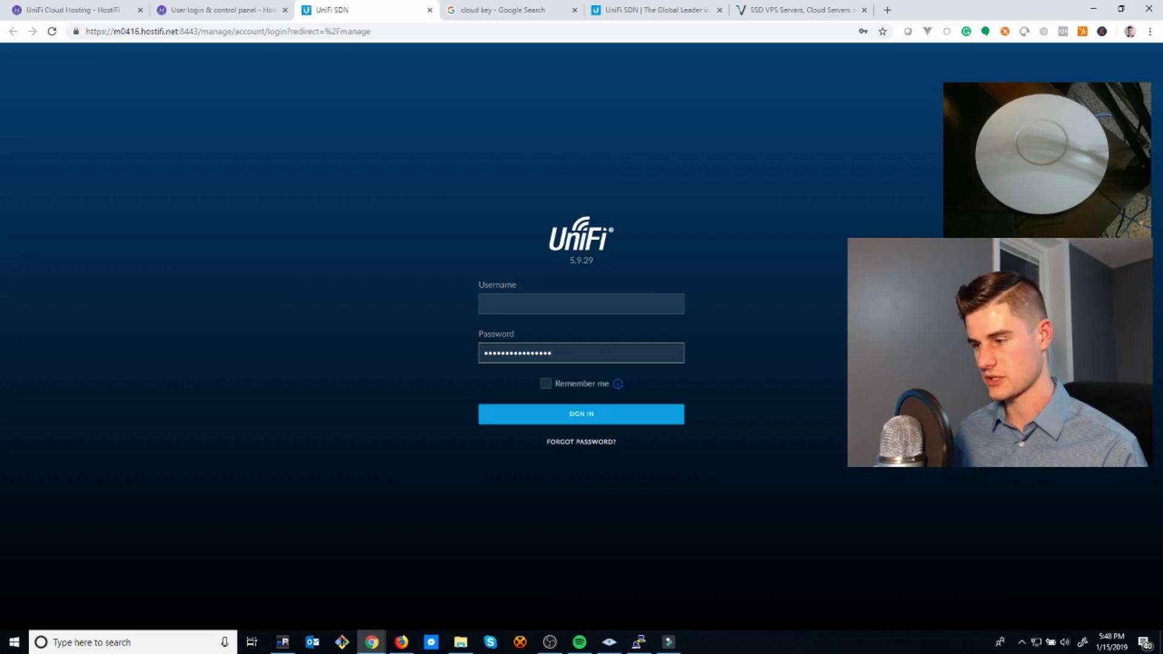
{"action": "left_click", "coordinate": [657, 297]}
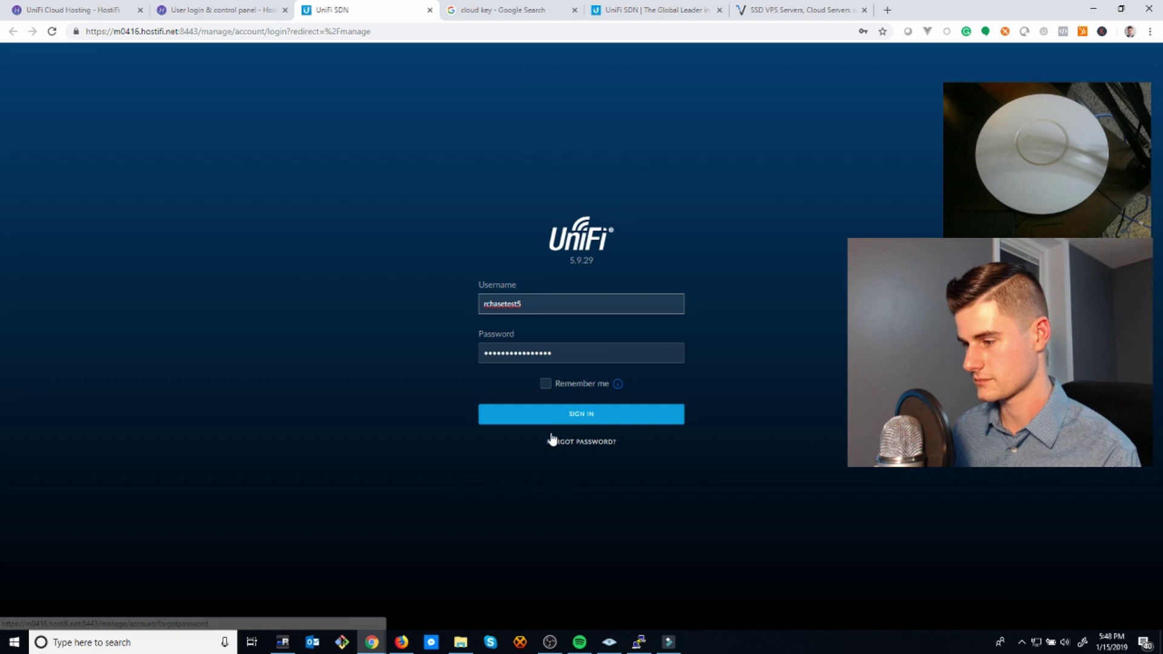
{"action": "left_click", "coordinate": [553, 414]}
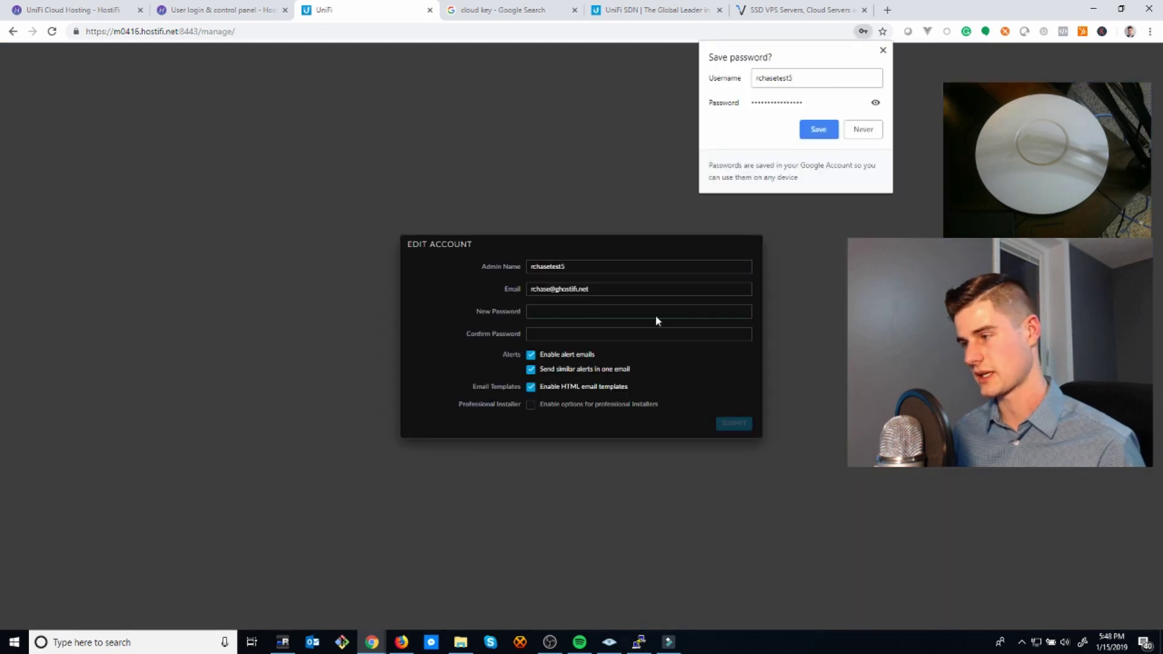
- Decline saving the password, close Edit Account, and view the empty Devices list
{"action": "left_click", "coordinate": [866, 129]}
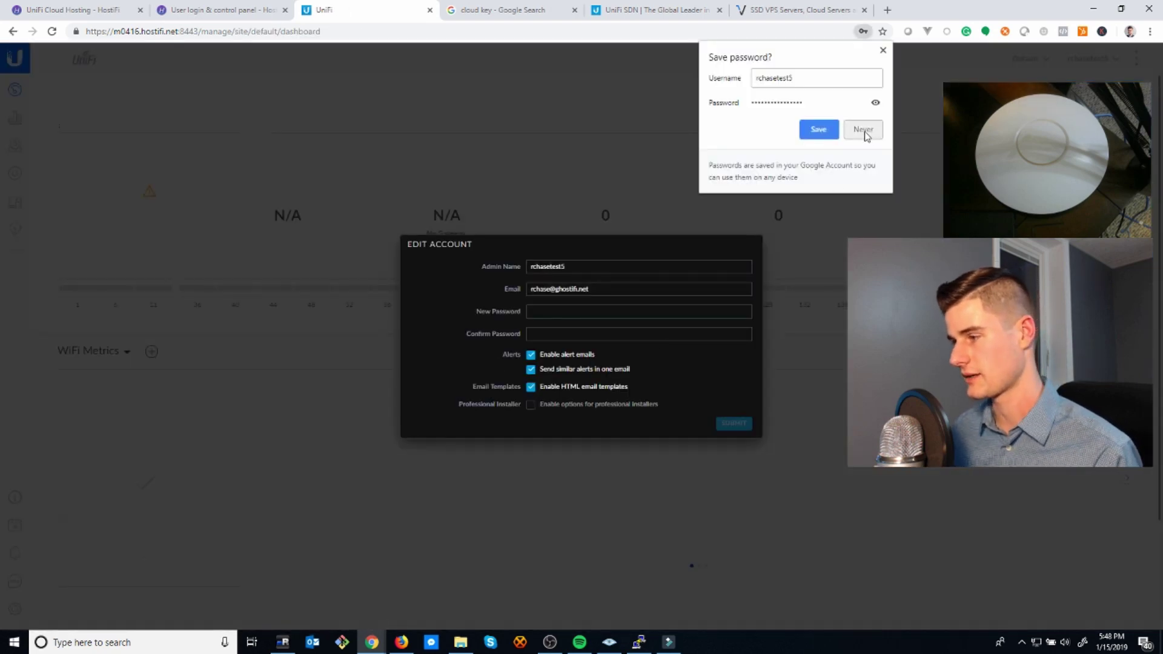
{"action": "left_click", "coordinate": [588, 171]}
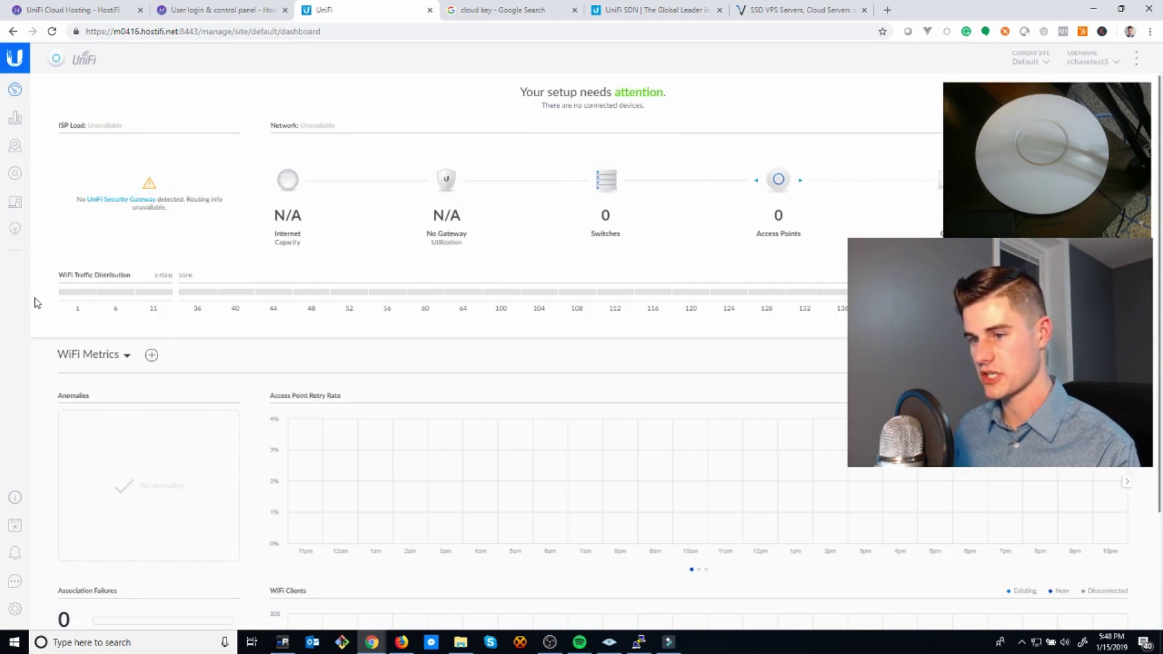
{"action": "left_click", "coordinate": [15, 173]}
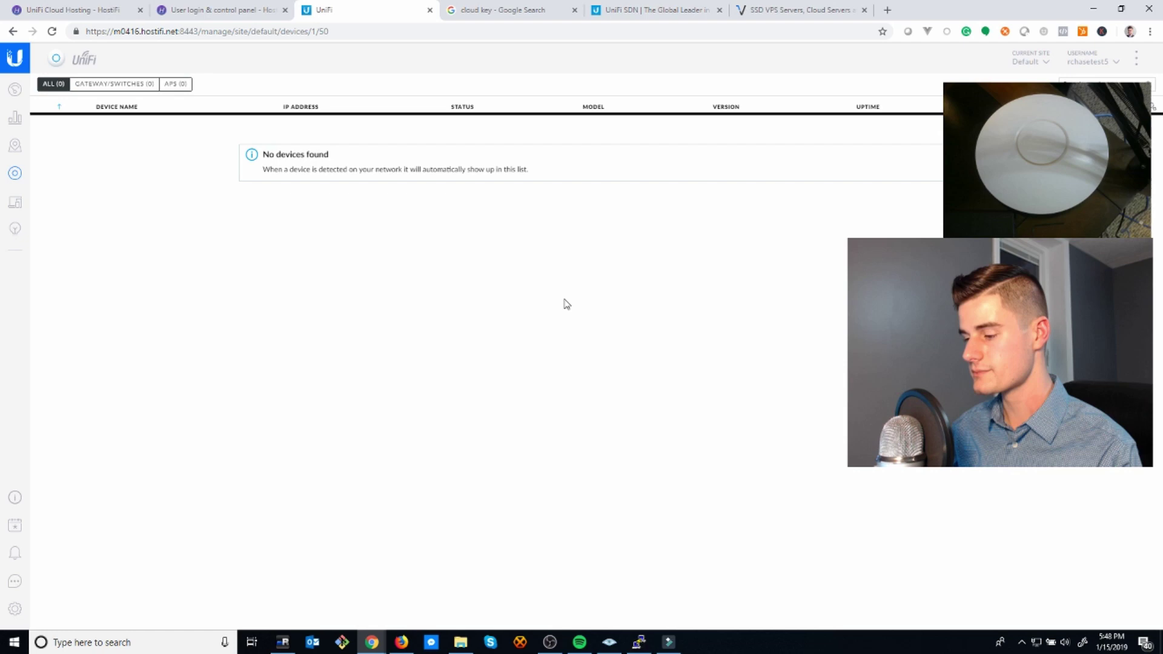
{"action": "left_click", "coordinate": [638, 641]}
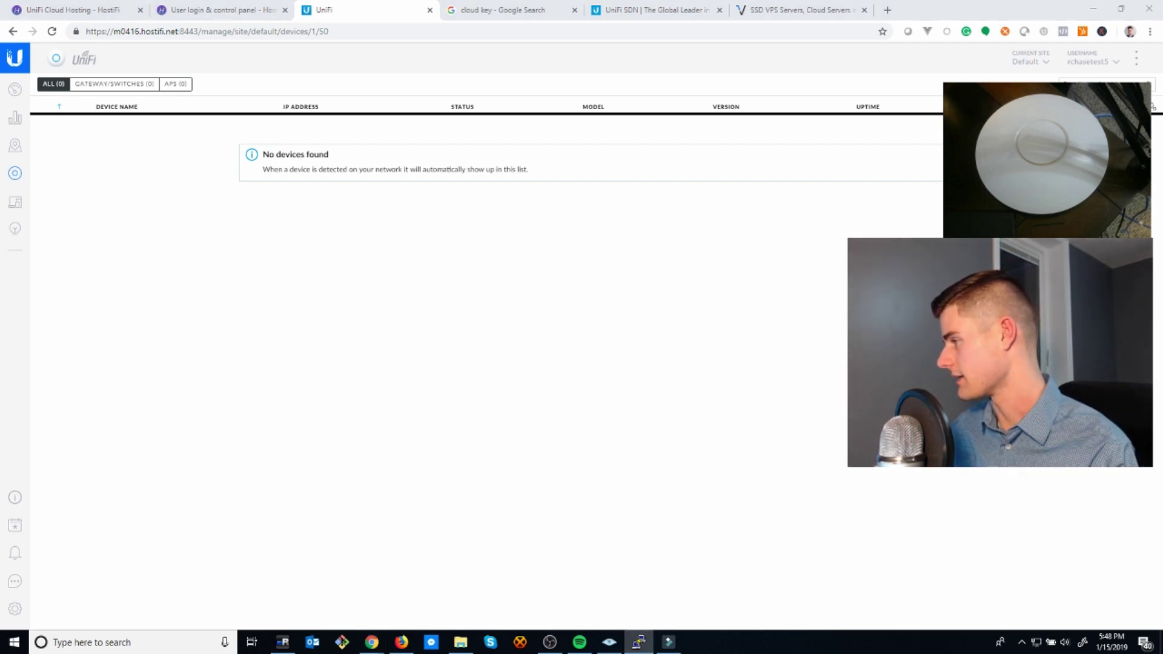
- Launch PuTTY and log in to the access point at 192.168.27.101 over SSH
{"action": "key", "text": "super"}
{"action": "type", "text": "o"}
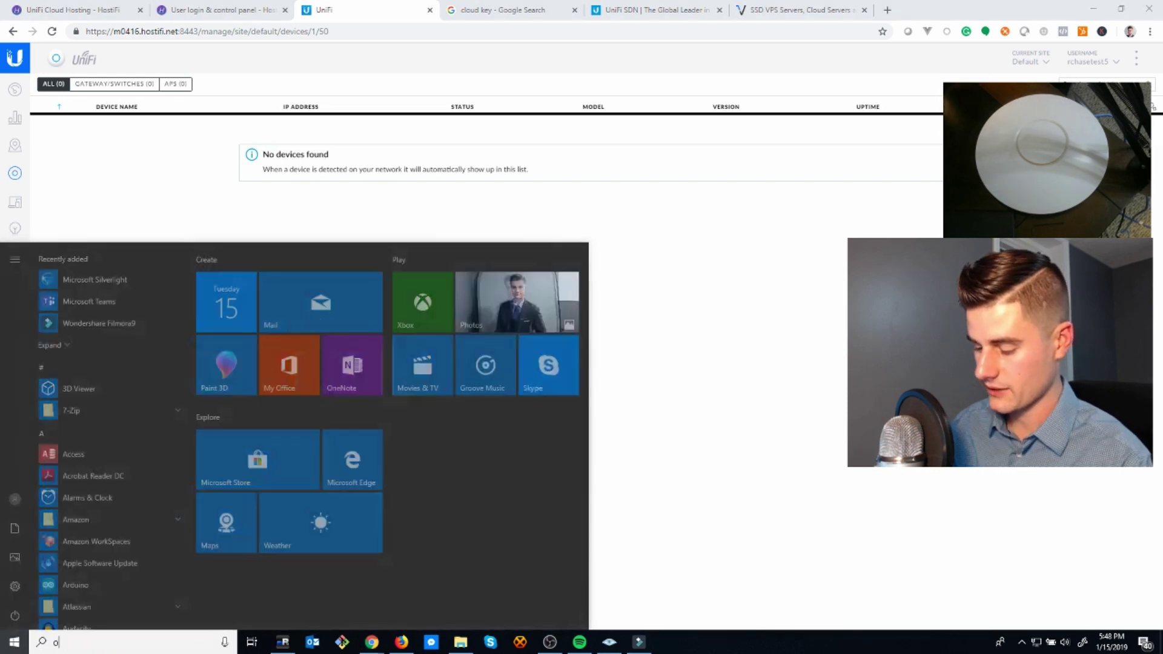
{"action": "key", "text": "Return"}
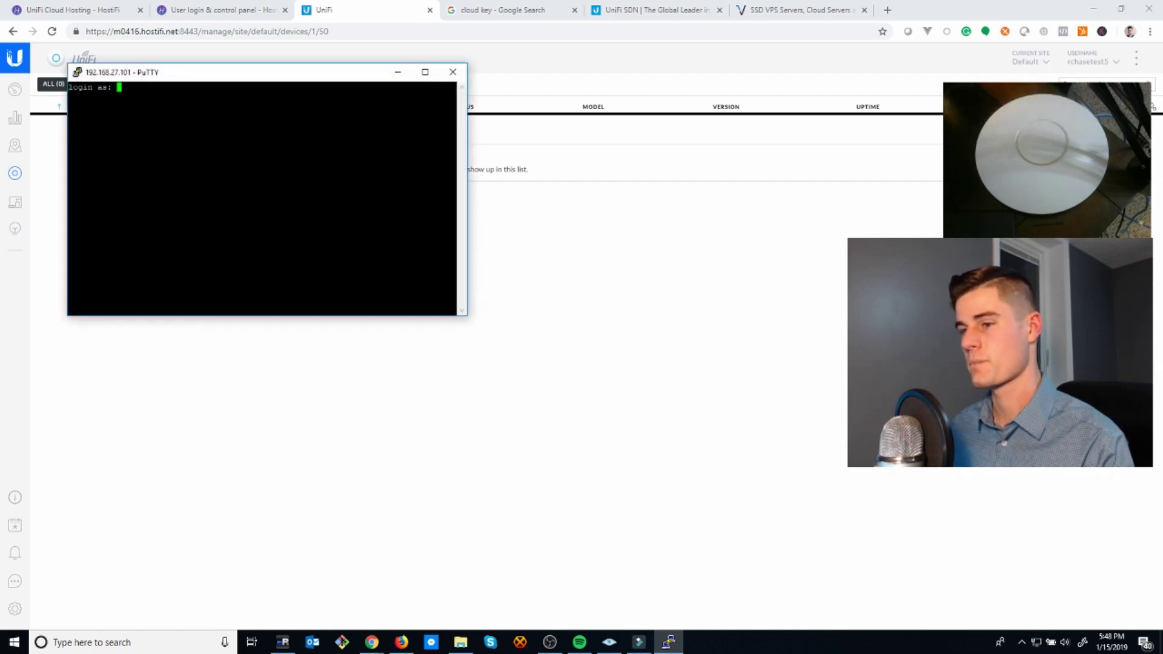
{"action": "type", "text": "ubnt"}
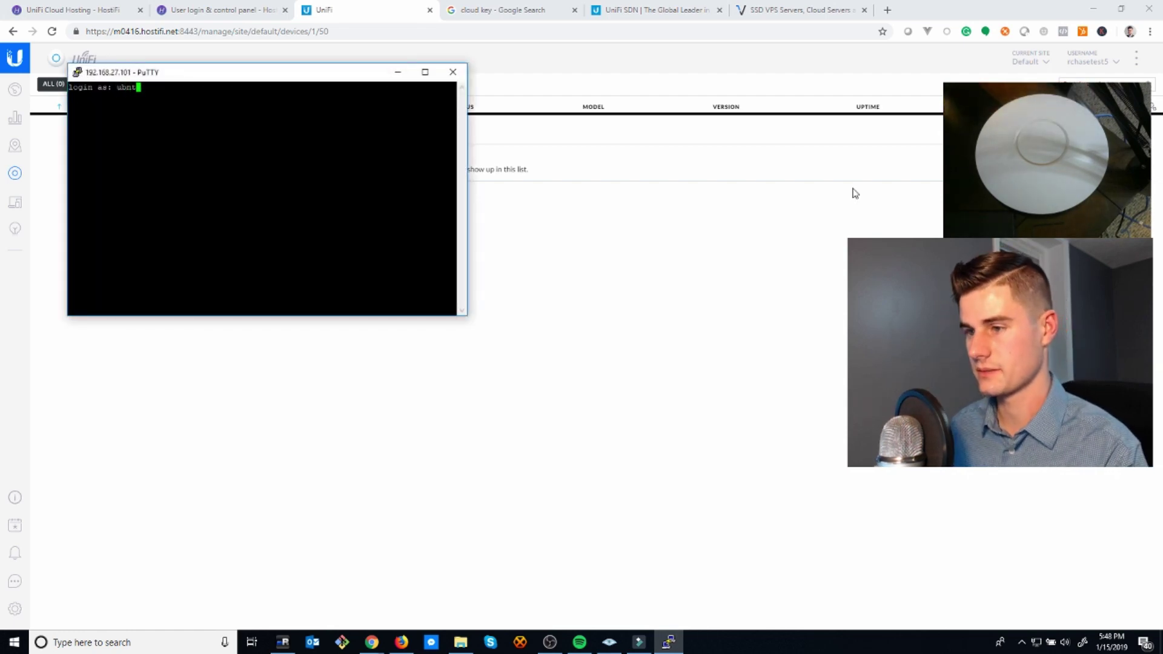
{"action": "key", "text": "Return"}
{"action": "key", "text": "Return"}
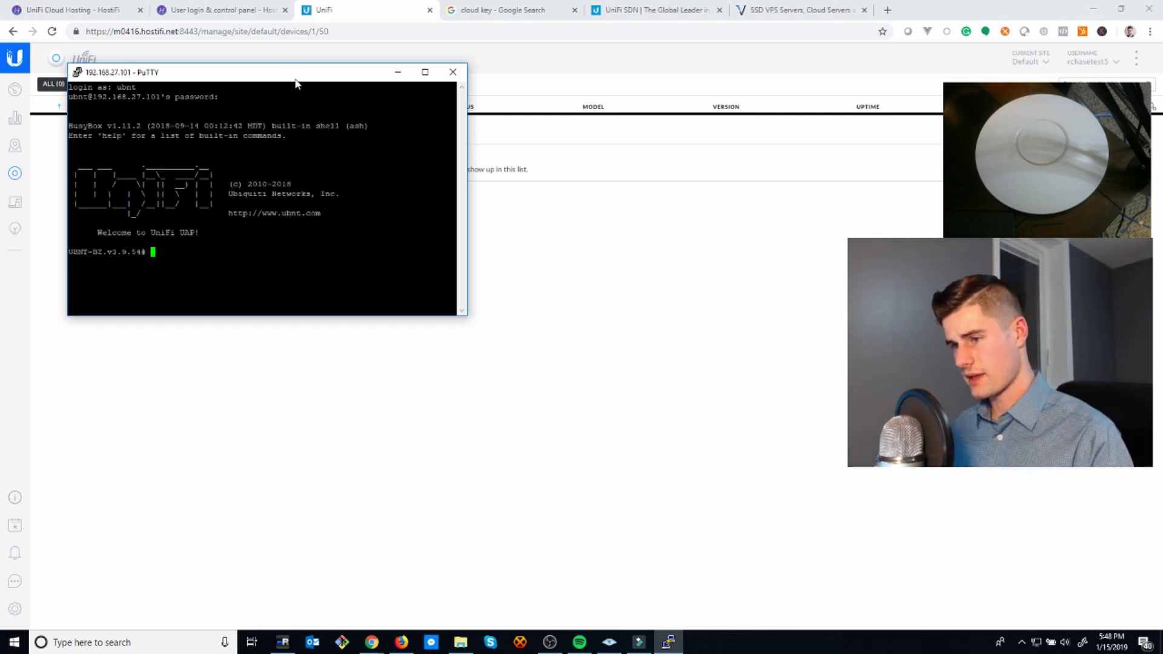
{"action": "left_click_drag", "start_coordinate": [296, 83], "coordinate": [728, 226]}
{"action": "type", "text": "set"}
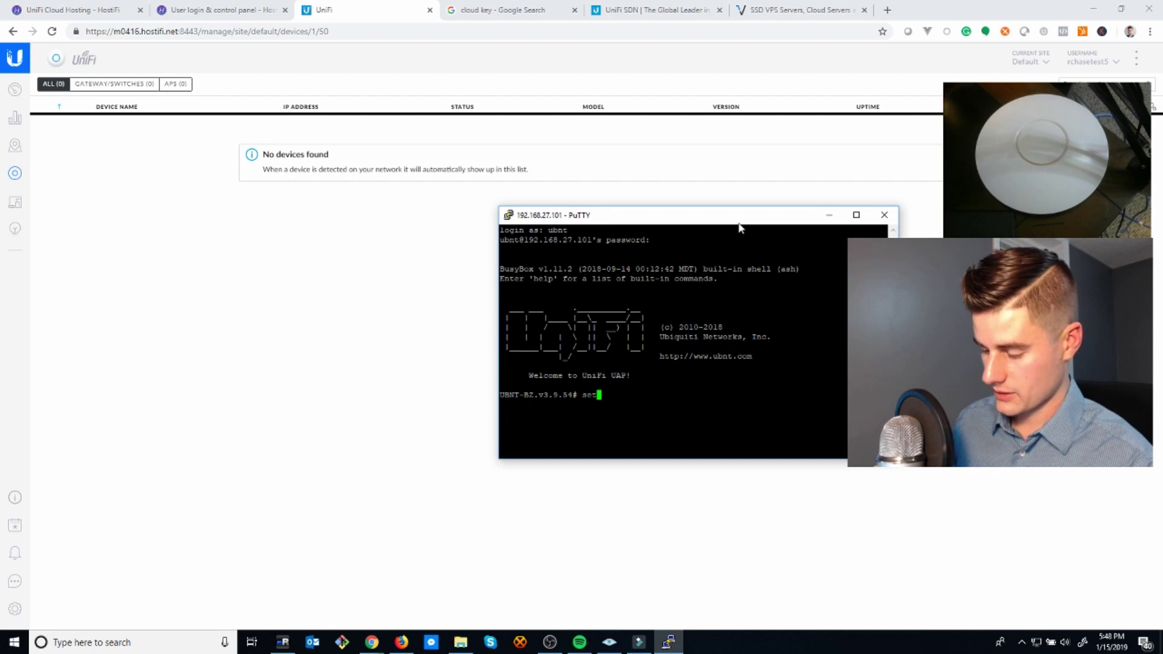
{"action": "type", "text": "-inform "}
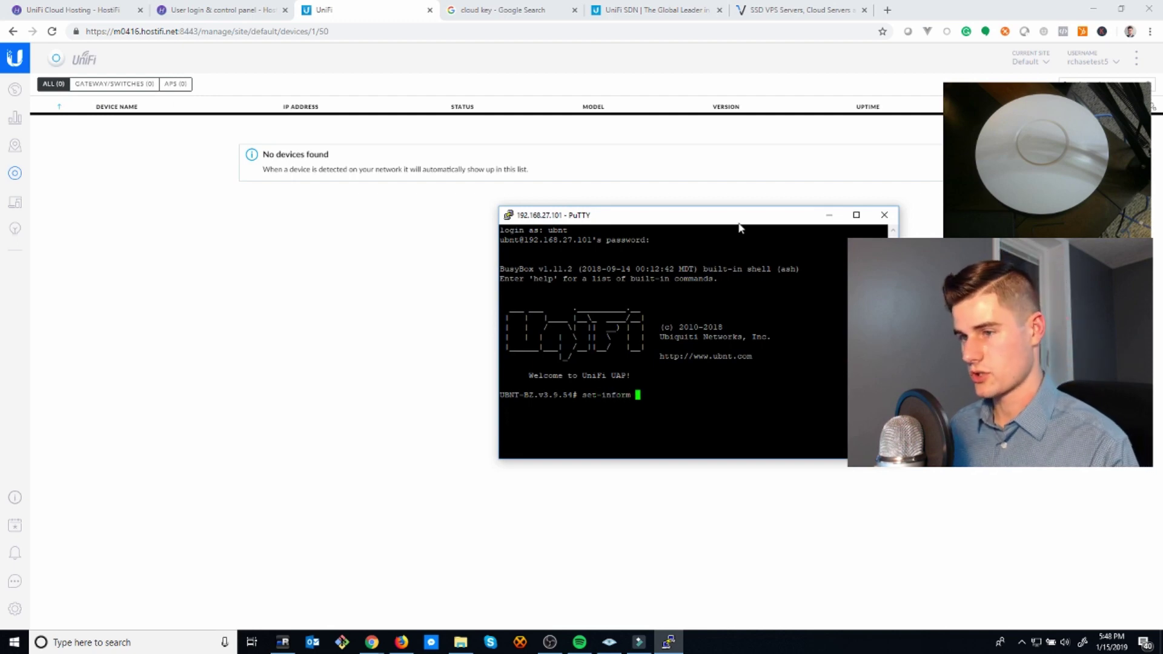
{"action": "type", "text": "http://"}
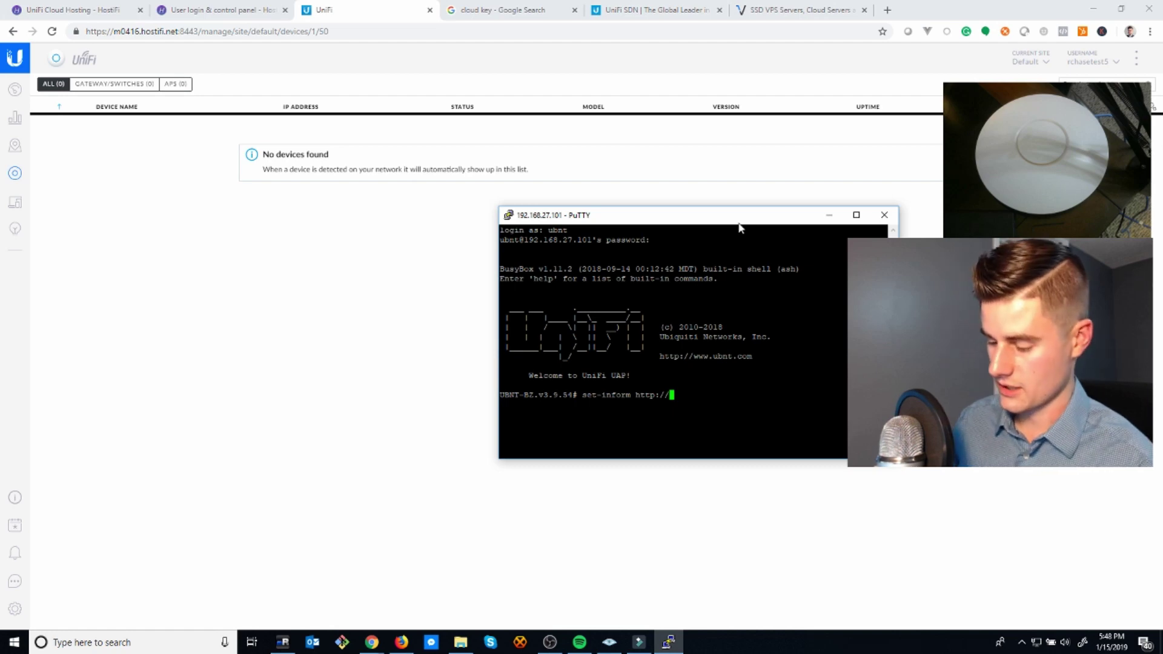
{"action": "type", "text": "m0"}
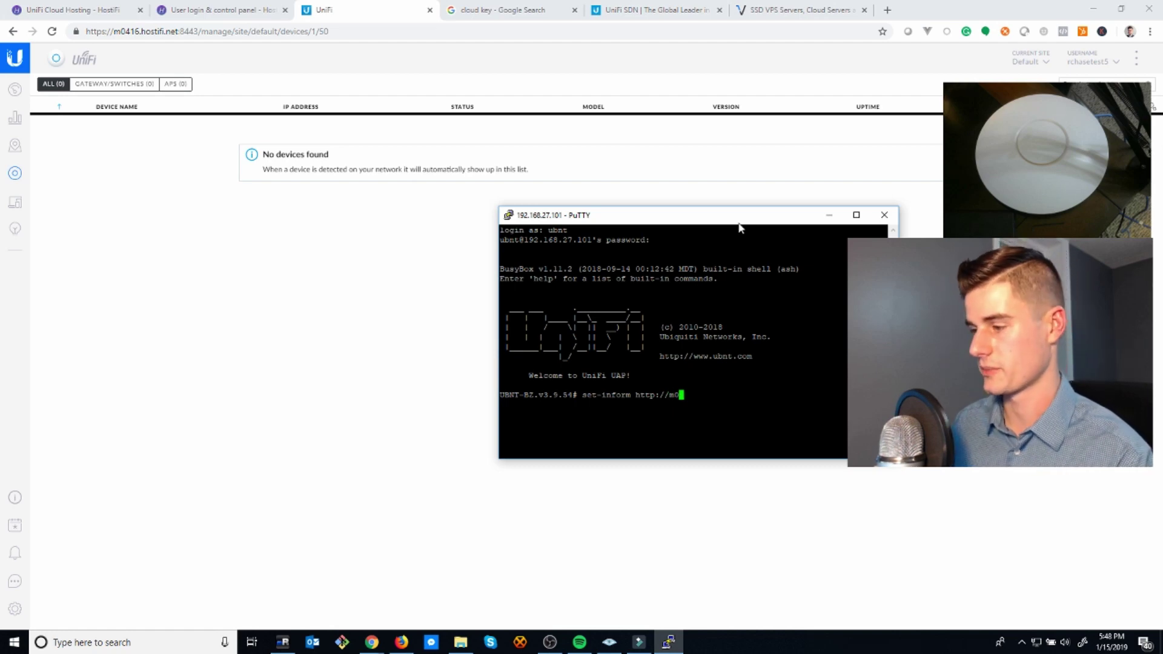
{"action": "type", "text": "416."}
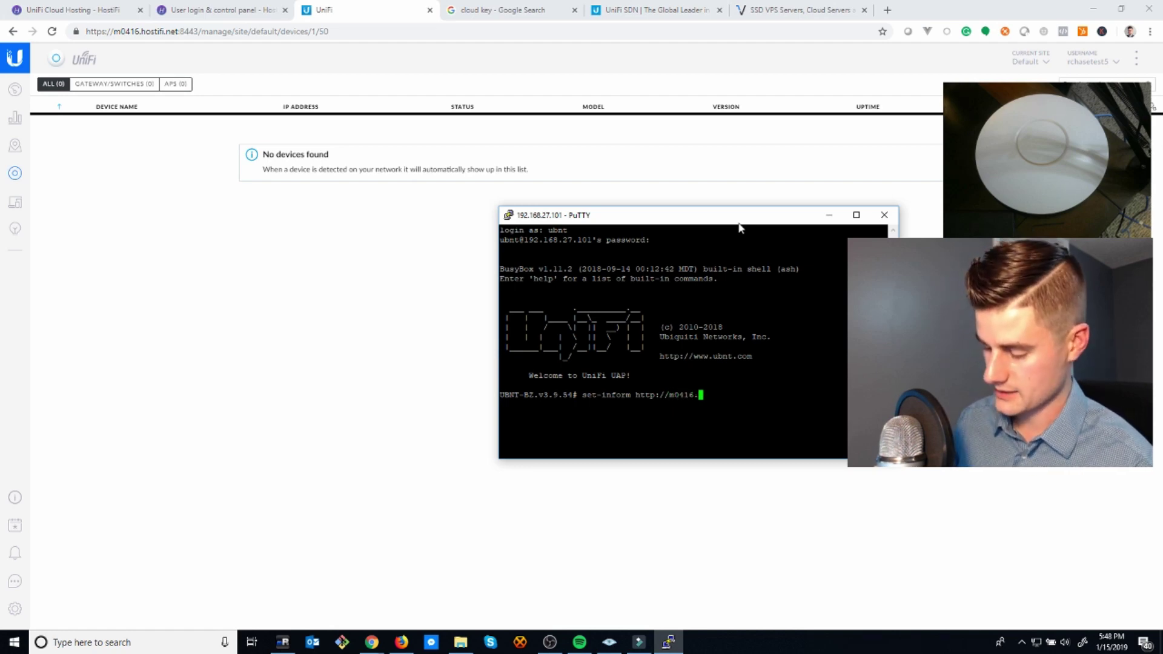
{"action": "type", "text": "hostifi.net:"}
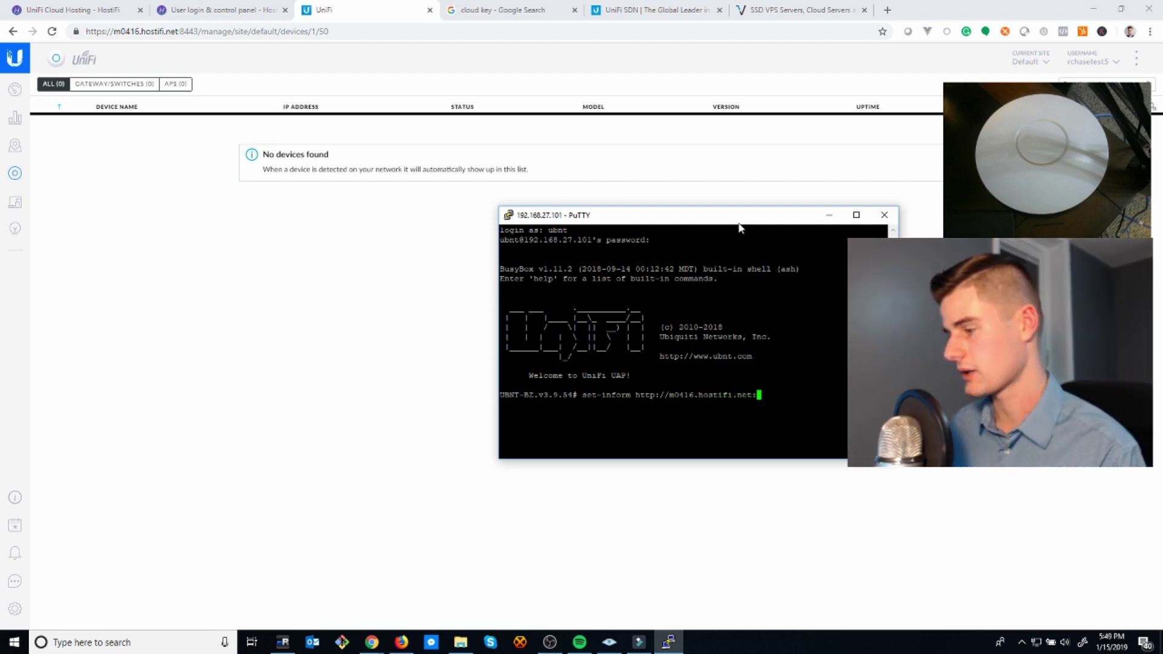
{"action": "type", "text": "8080/inform"}
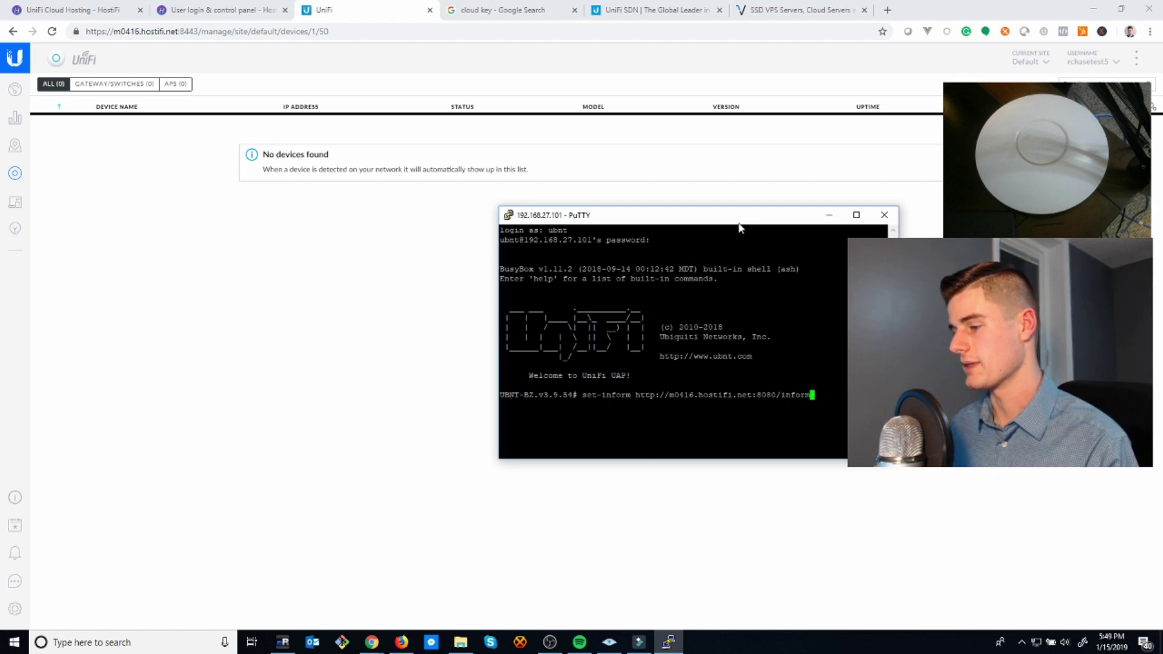
{"action": "key", "text": "Return"}
{"action": "left_click_drag", "start_coordinate": [696, 215], "coordinate": [450, 277]}
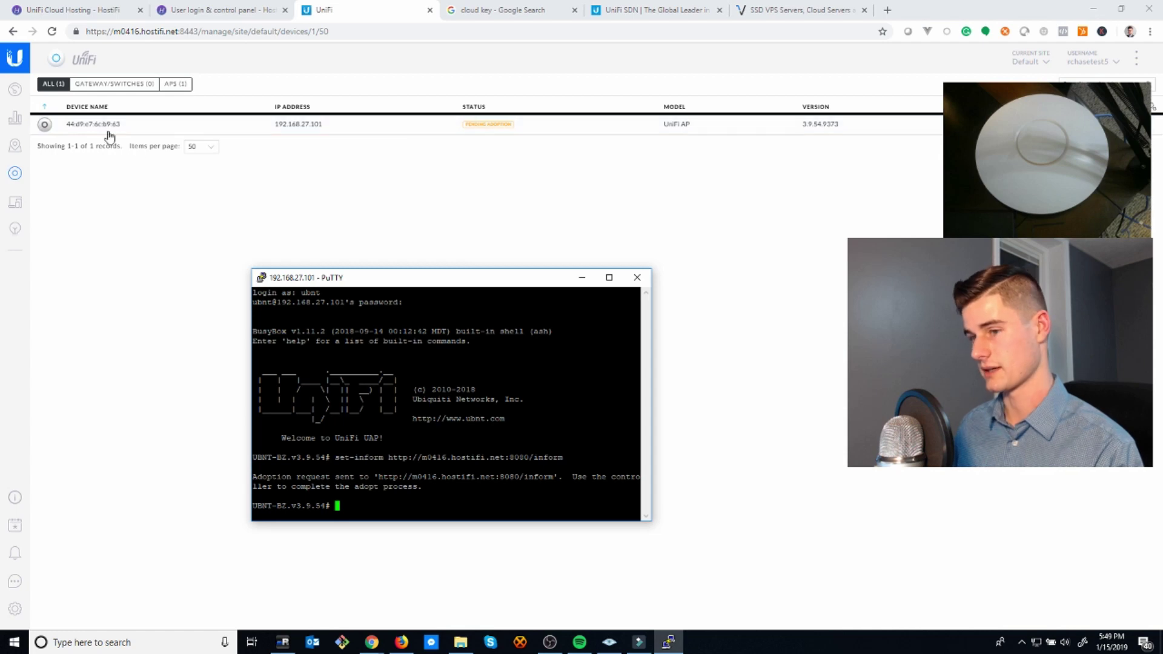
- Adopt the pending UniFi AP and rerun the set-inform command in PuTTY
{"action": "left_click", "coordinate": [726, 124]}
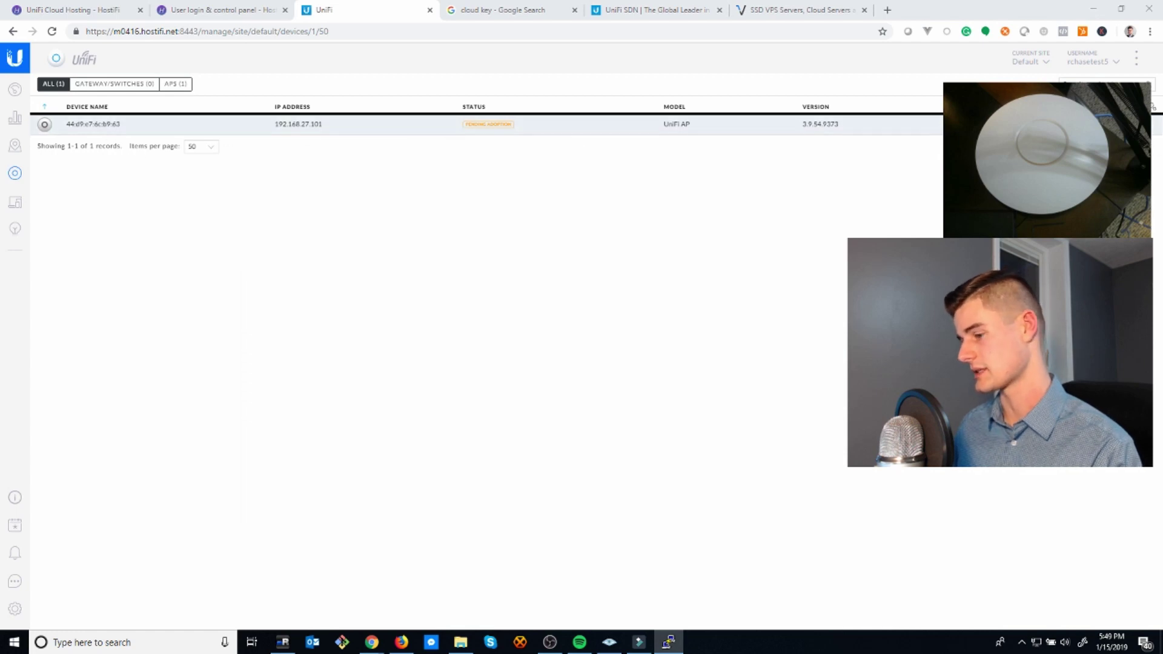
{"action": "left_click", "coordinate": [669, 640]}
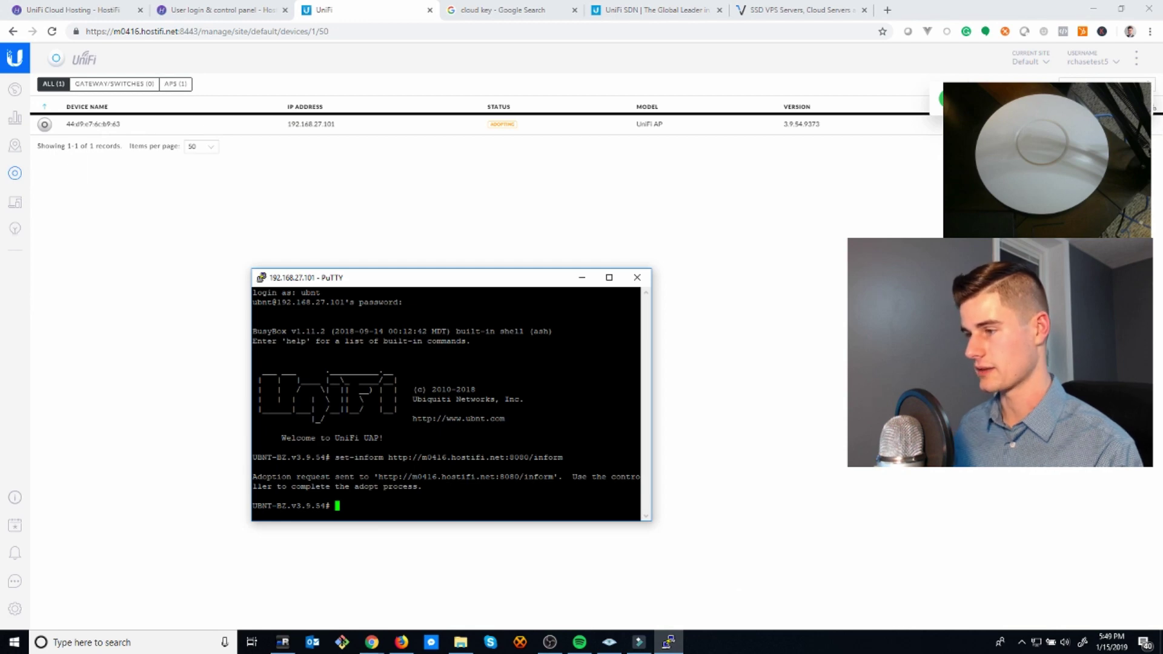
{"action": "key", "text": "Up"}
{"action": "key", "text": "Return"}
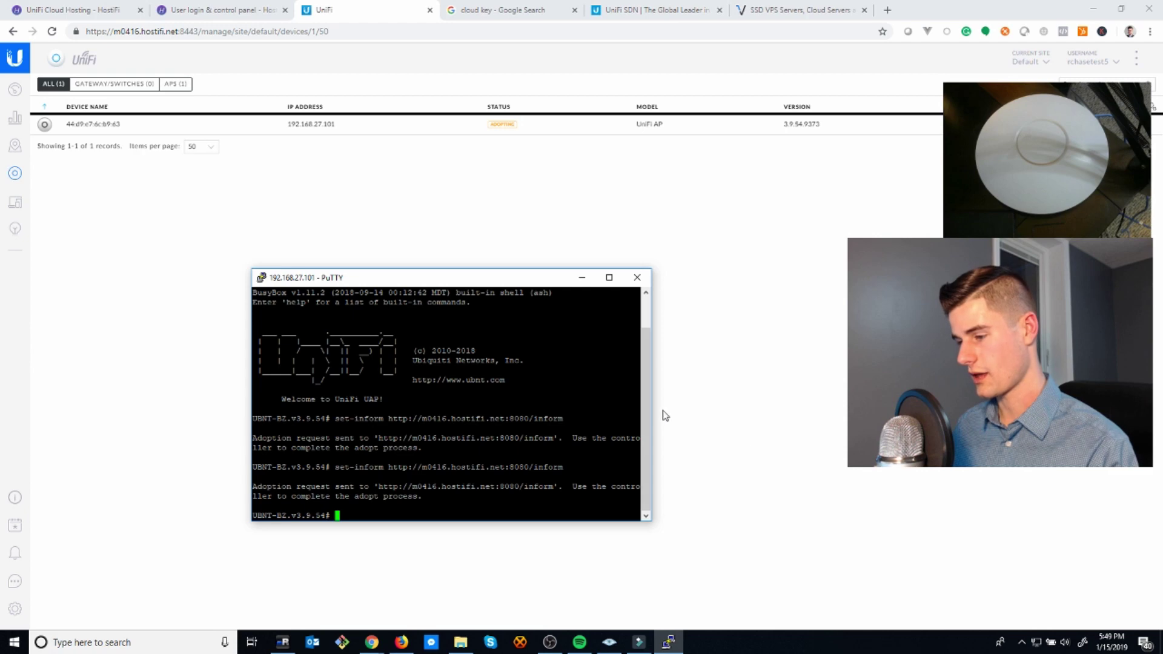
- Reload the controller page and submit a new, confirmed admin account password
{"action": "left_click", "coordinate": [812, 355]}
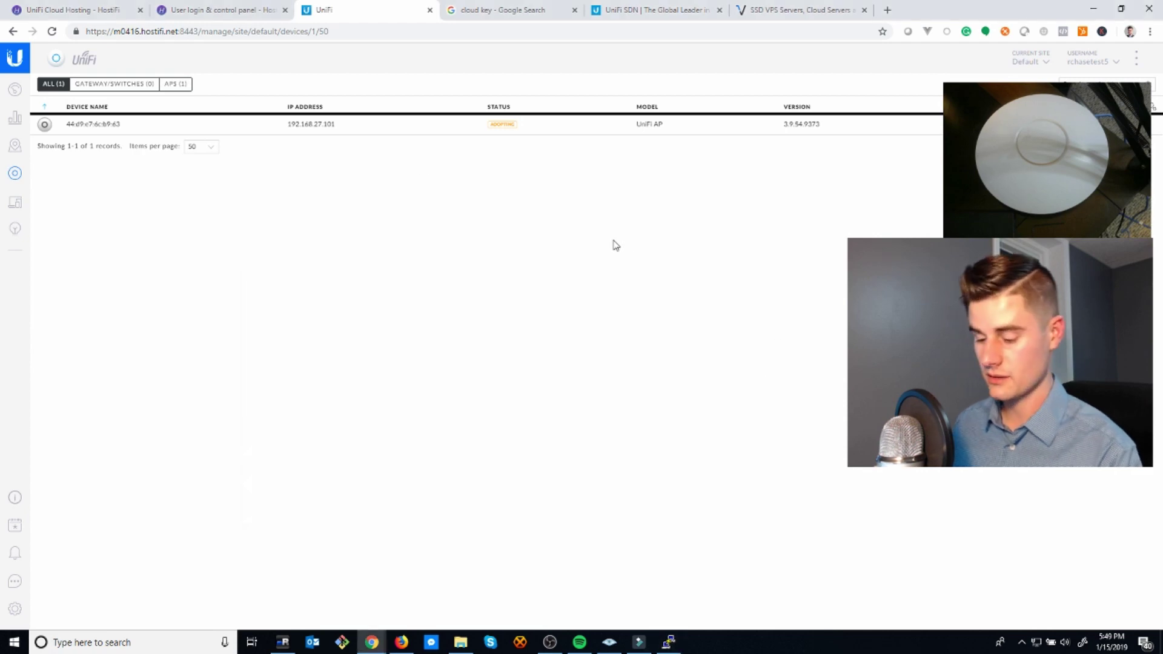
{"action": "key", "text": "F5"}
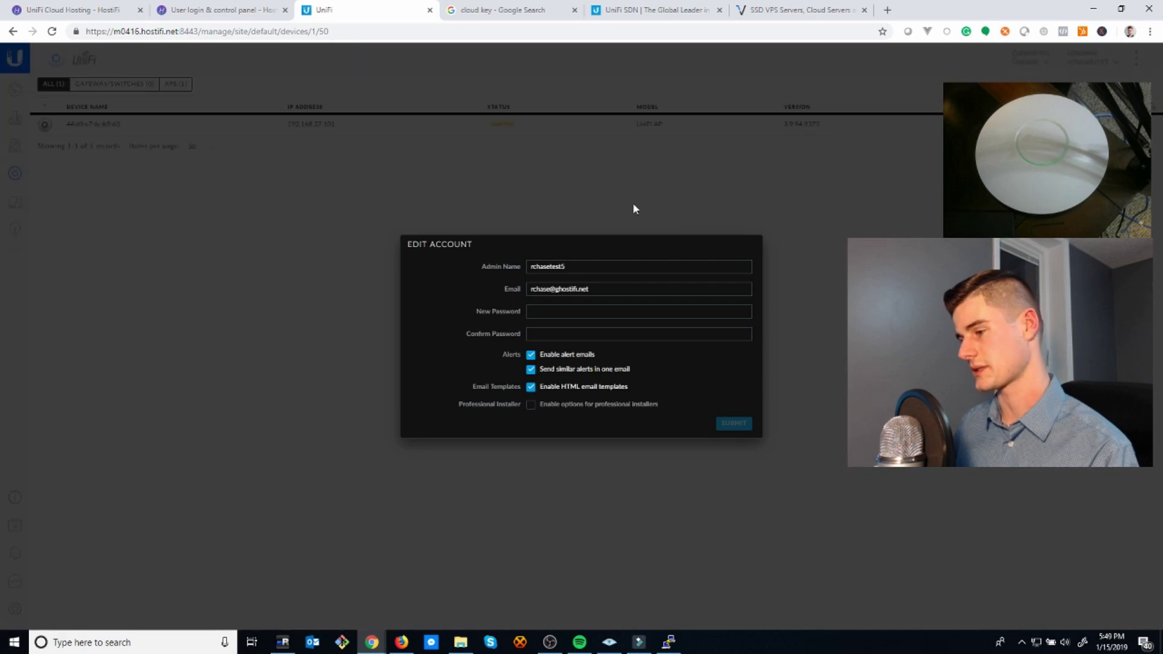
{"action": "left_click", "coordinate": [564, 313]}
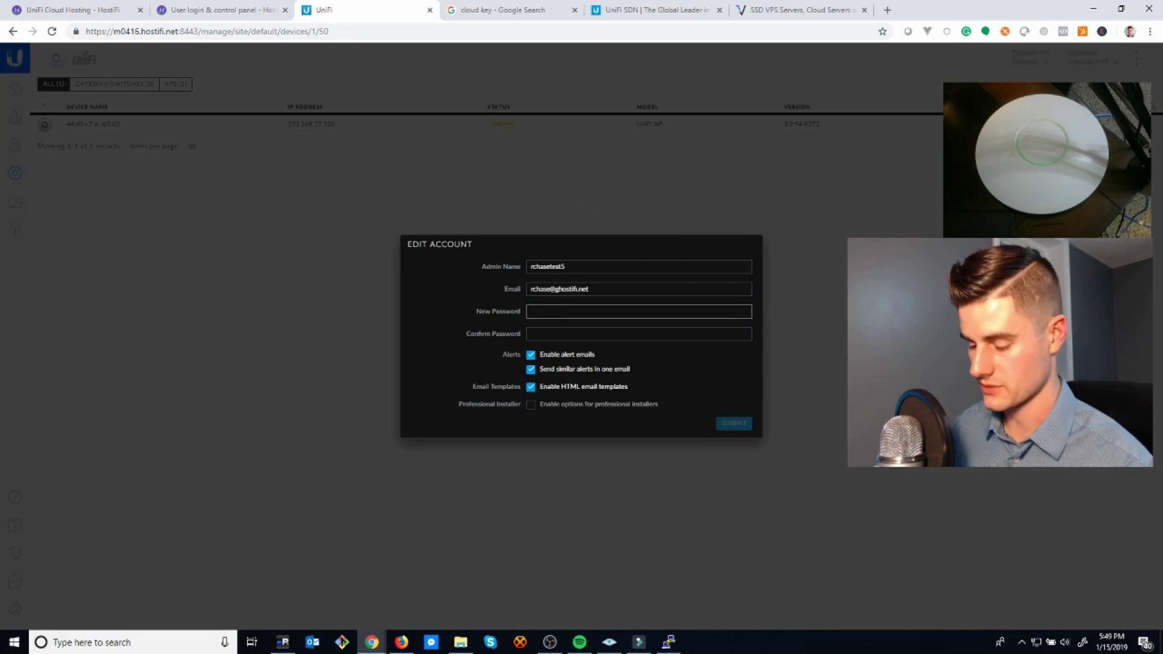
{"action": "type", "text": "•••••••••••"}
{"action": "key", "text": "Tab"}
{"action": "type", "text": "•"}
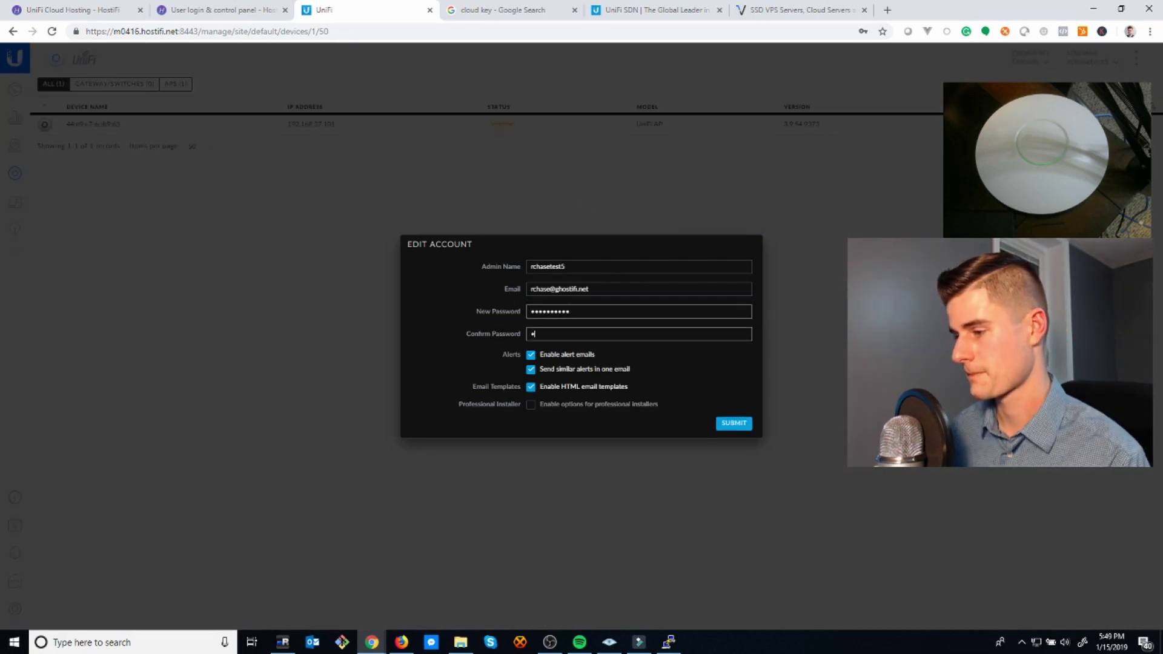
{"action": "type", "text": "••••••••••"}
{"action": "key", "text": "Return"}
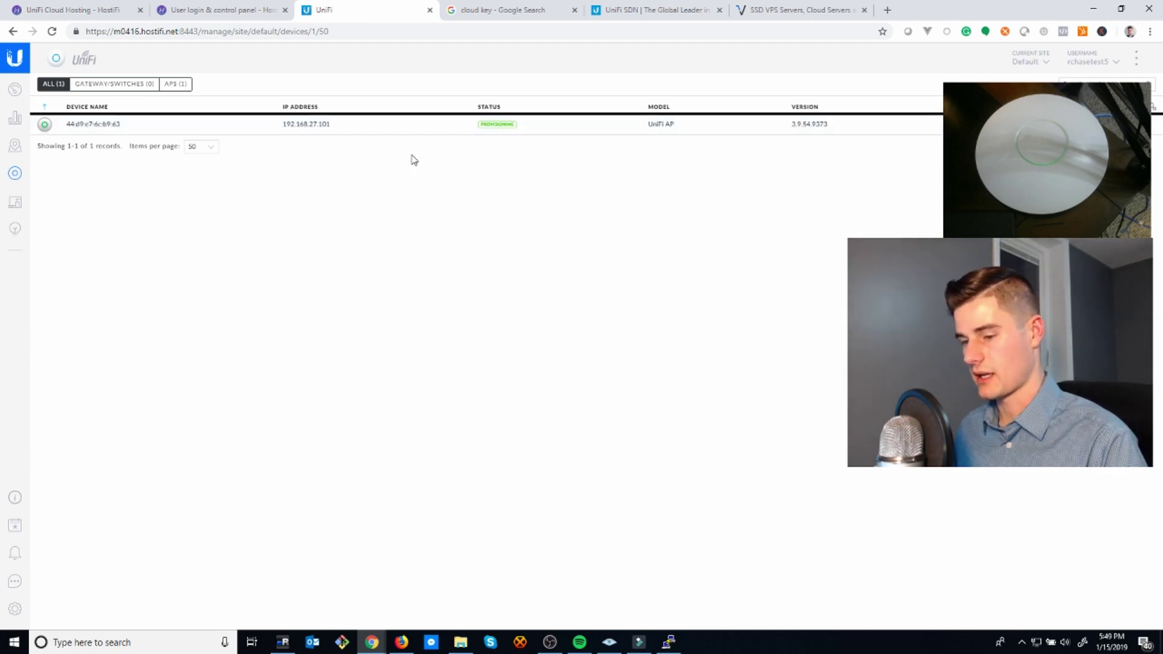
- Create and save an open wireless network named HostiFi under Settings > Wireless Networks
{"action": "left_click", "coordinate": [16, 610]}
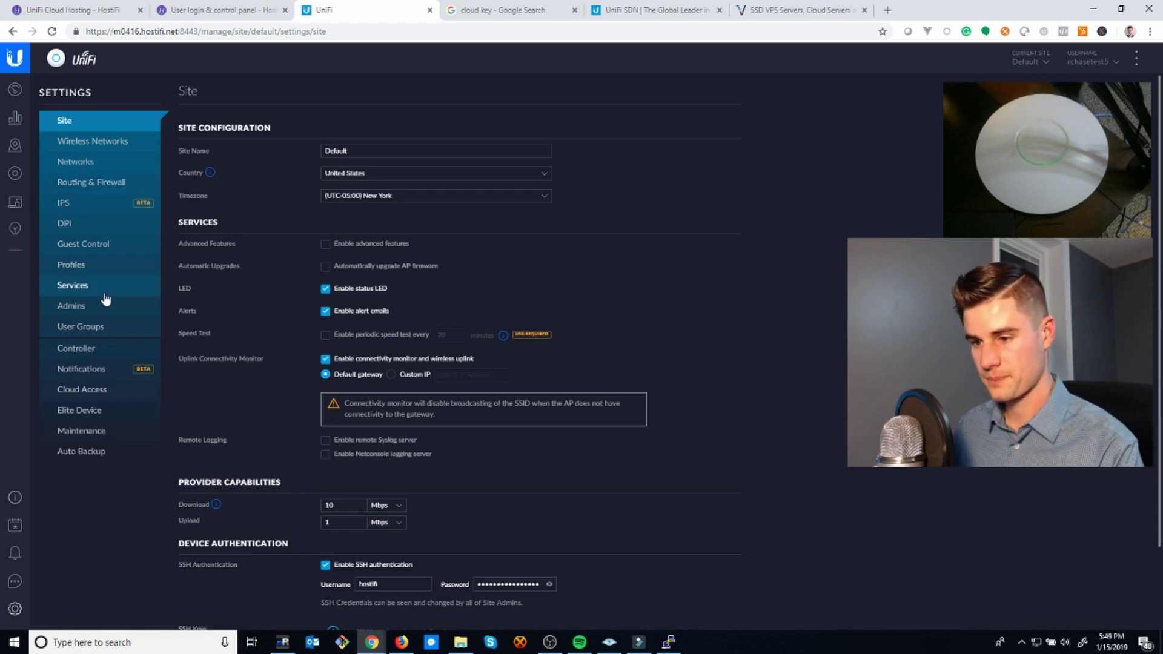
{"action": "left_click", "coordinate": [15, 173]}
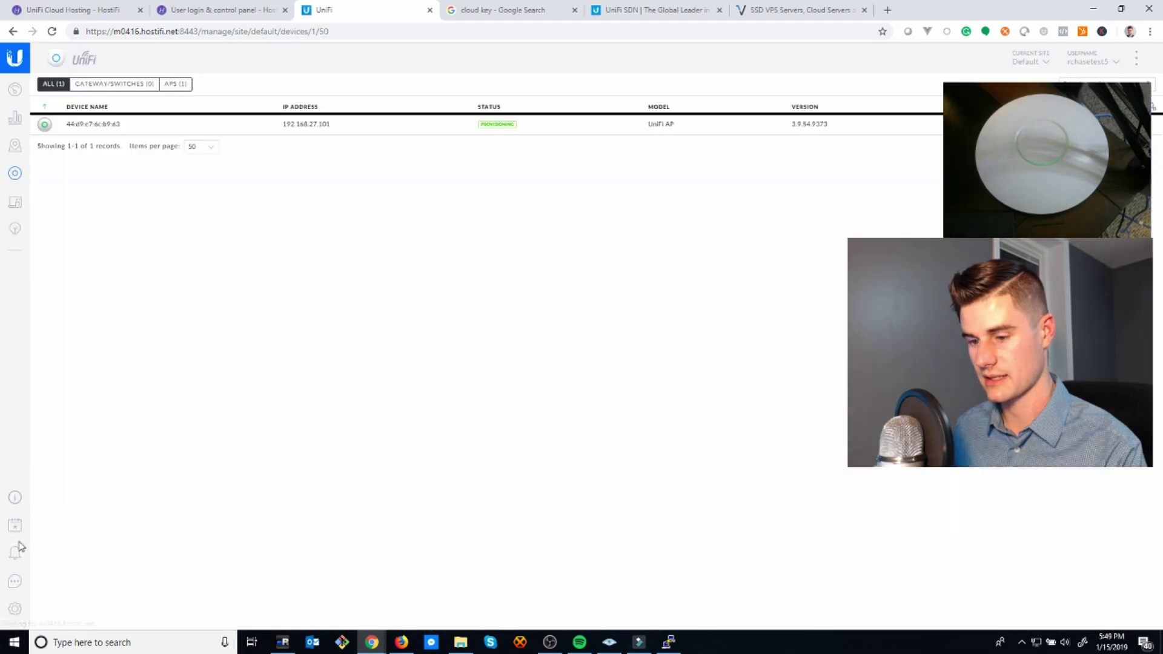
{"action": "left_click", "coordinate": [14, 608]}
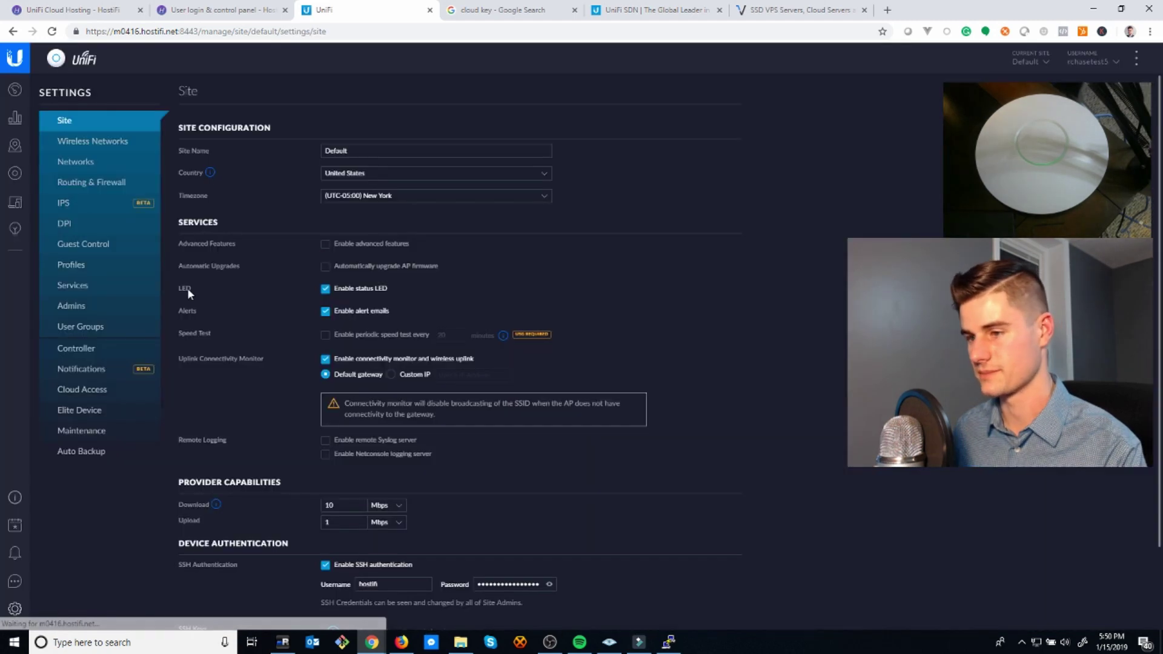
{"action": "left_click", "coordinate": [107, 146]}
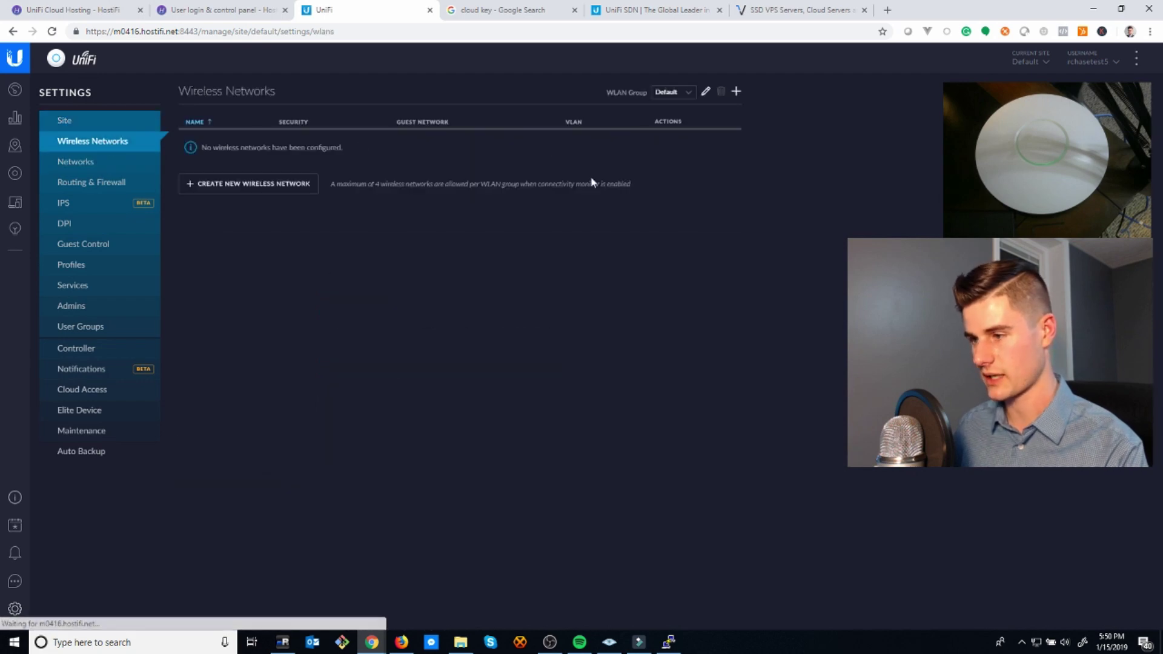
{"action": "left_click", "coordinate": [234, 185]}
{"action": "left_click", "coordinate": [405, 146]}
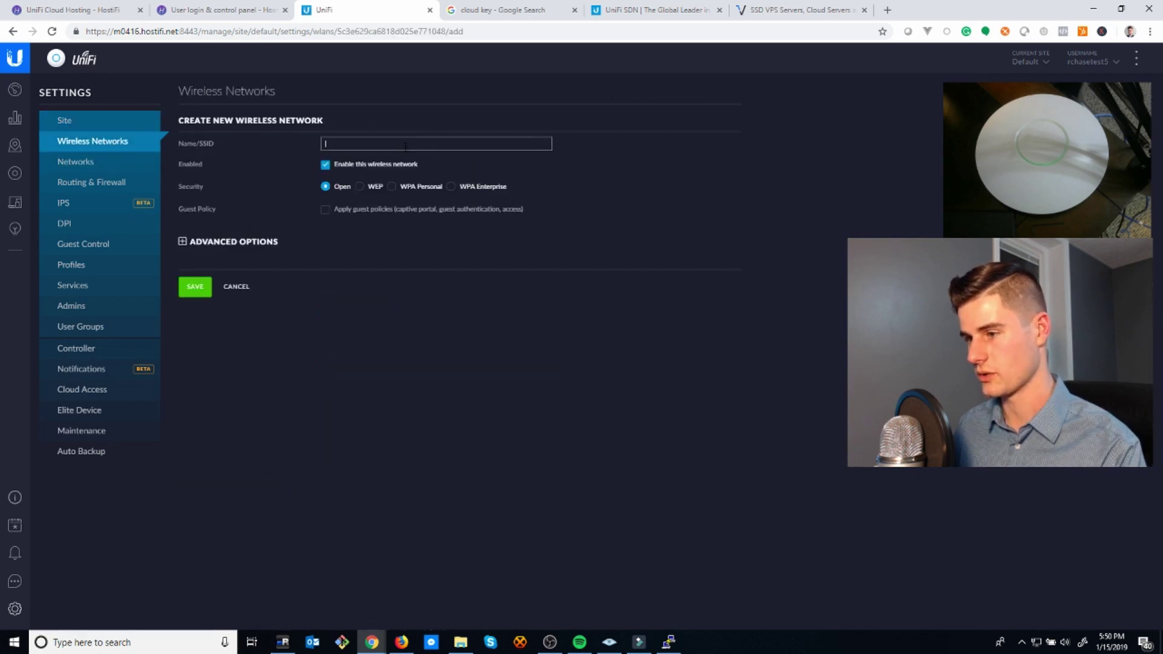
{"action": "type", "text": "HostiFi"}
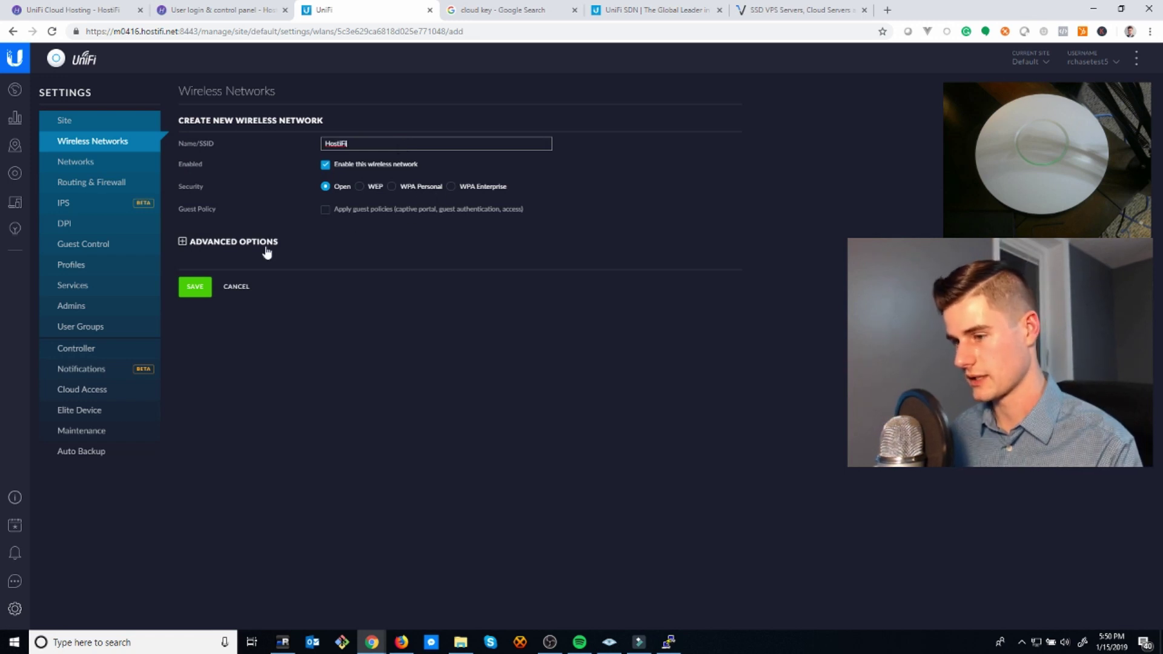
{"action": "left_click", "coordinate": [201, 295]}
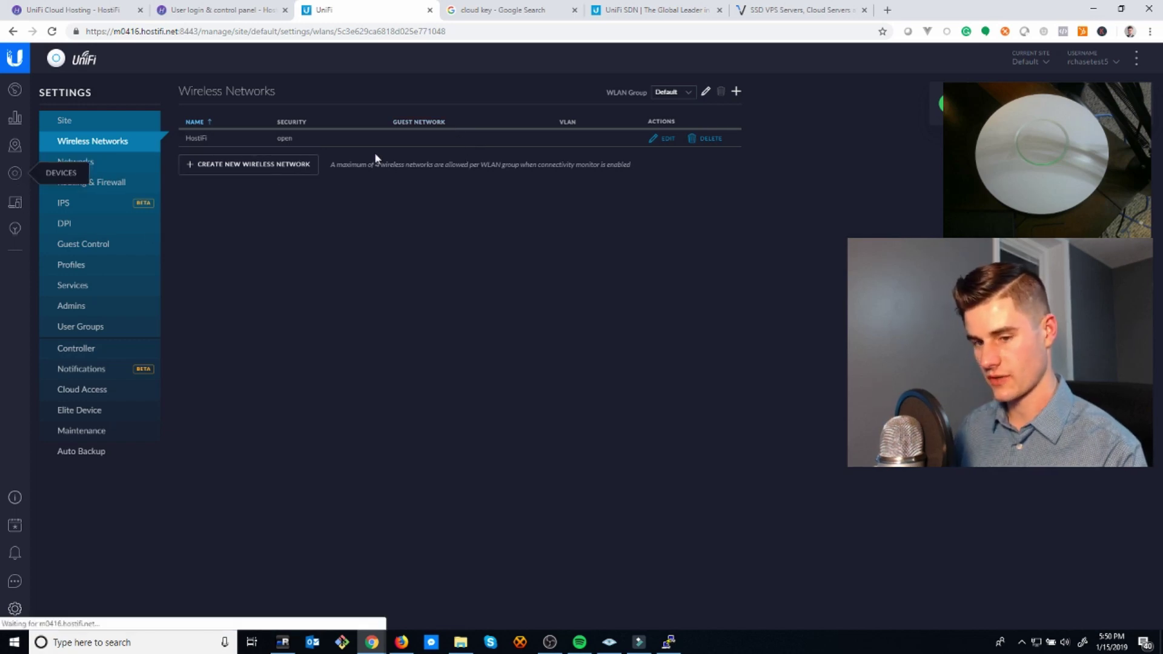
- Review the adopted AP in Devices, then open the Statistics overview
{"action": "left_click", "coordinate": [15, 173]}
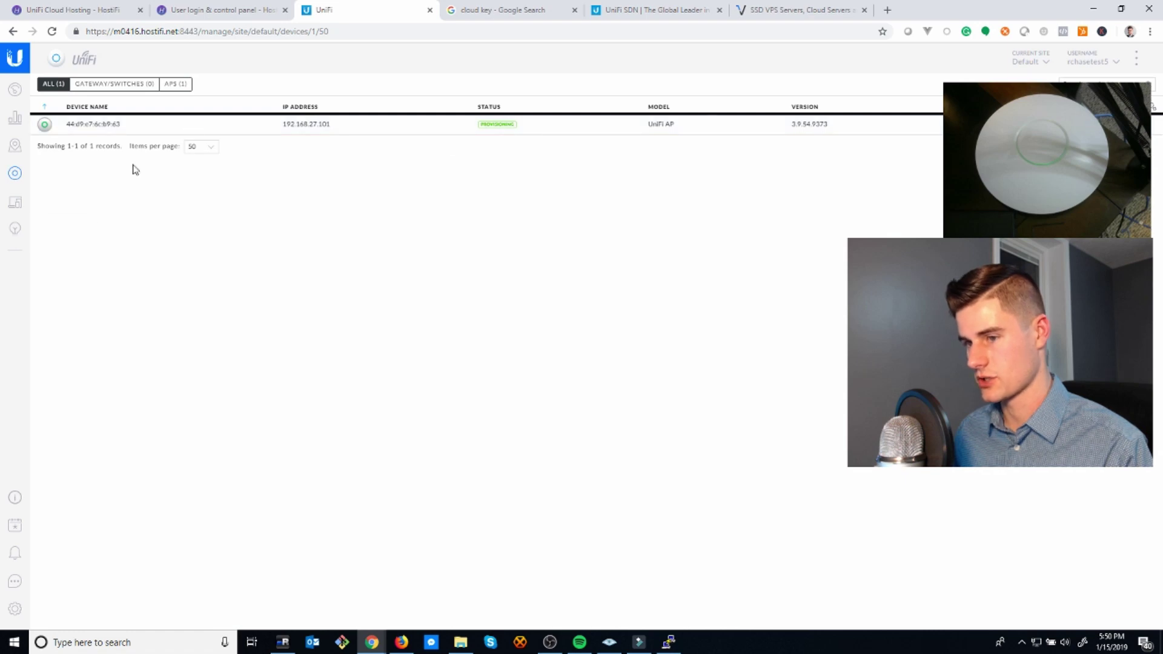
{"action": "left_click", "coordinate": [16, 122]}
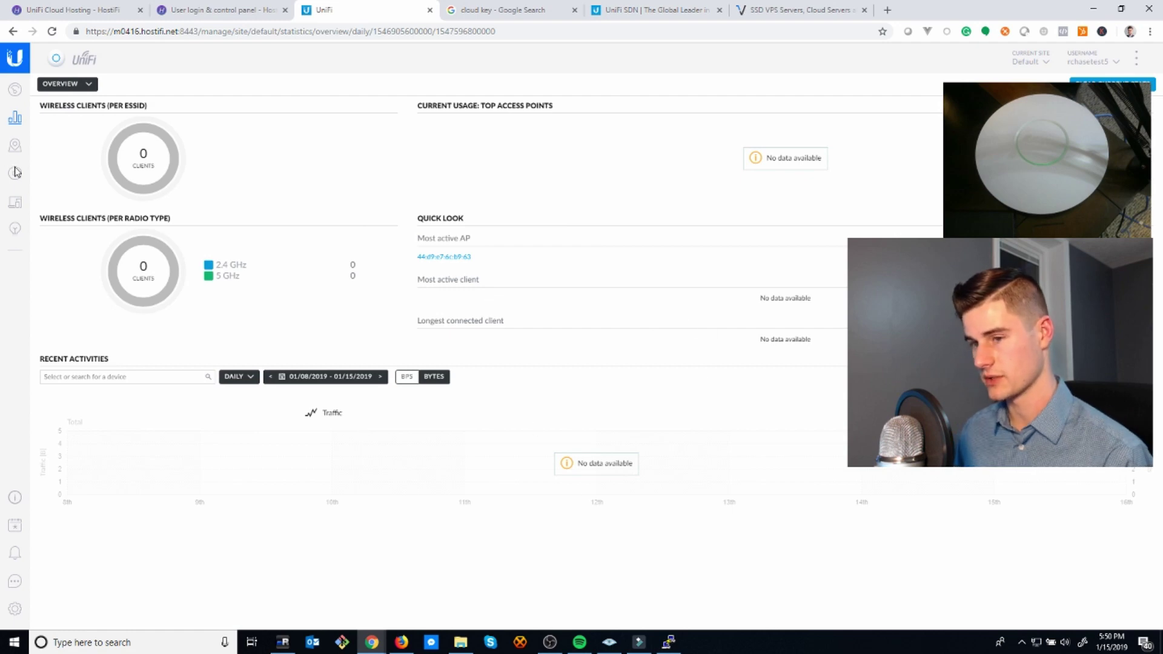
- View Speed Test Stats, switch back to Overview, then open the empty Clients list
{"action": "left_click", "coordinate": [88, 86]}
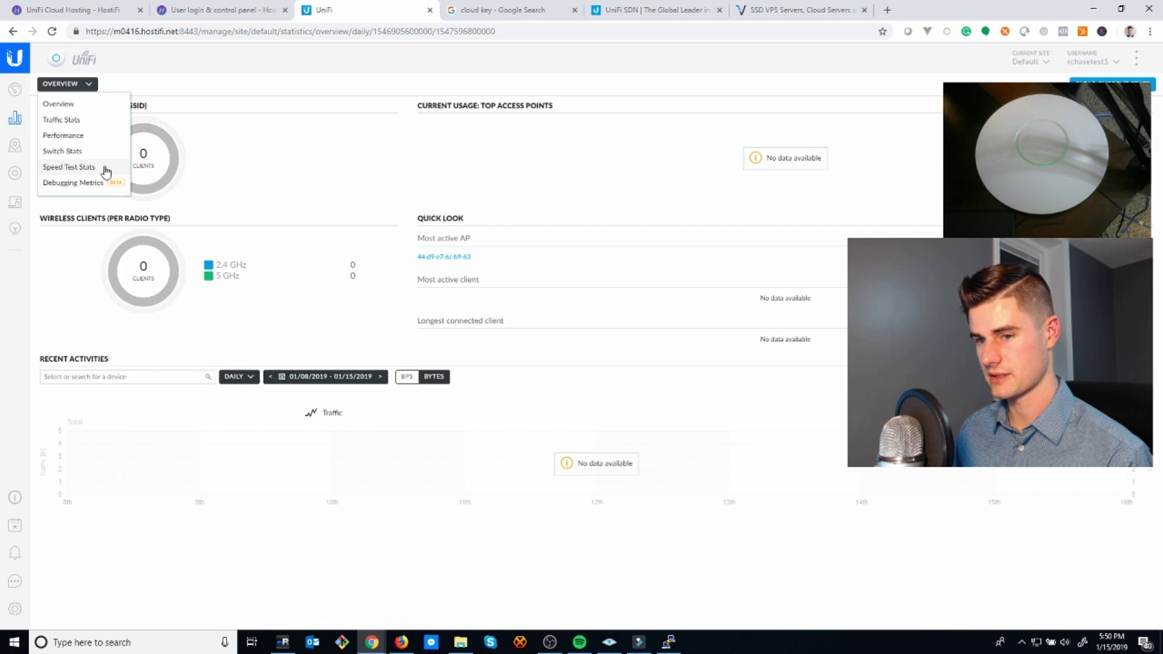
{"action": "left_click", "coordinate": [106, 171]}
{"action": "left_click", "coordinate": [104, 85]}
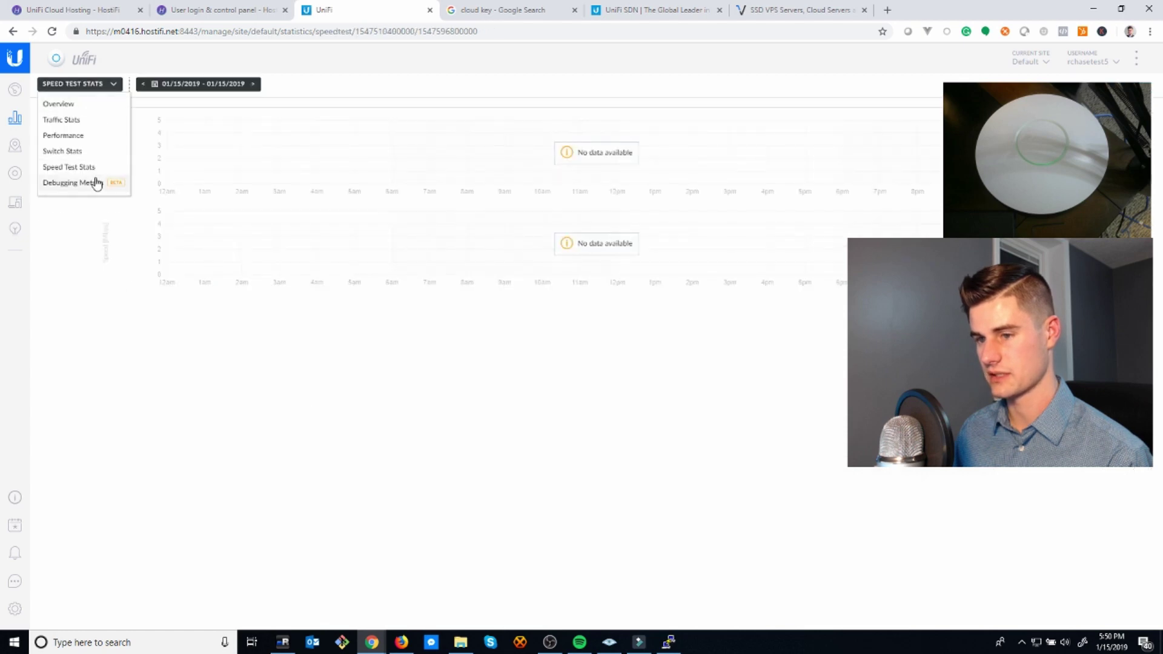
{"action": "left_click", "coordinate": [91, 106]}
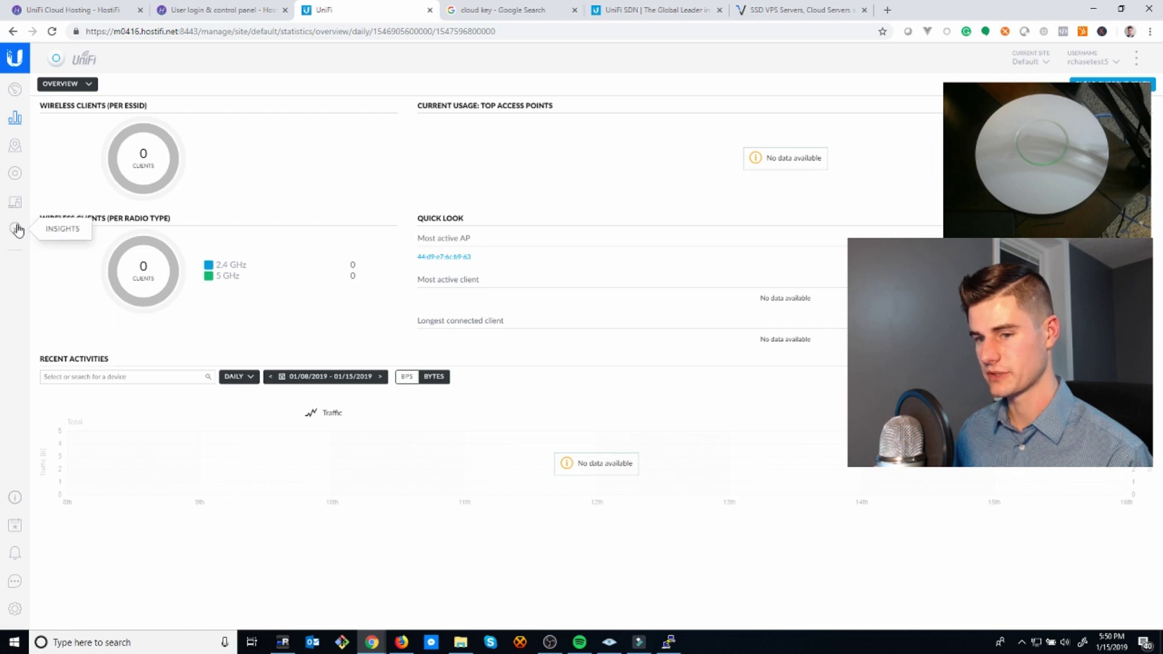
{"action": "left_click", "coordinate": [17, 204]}
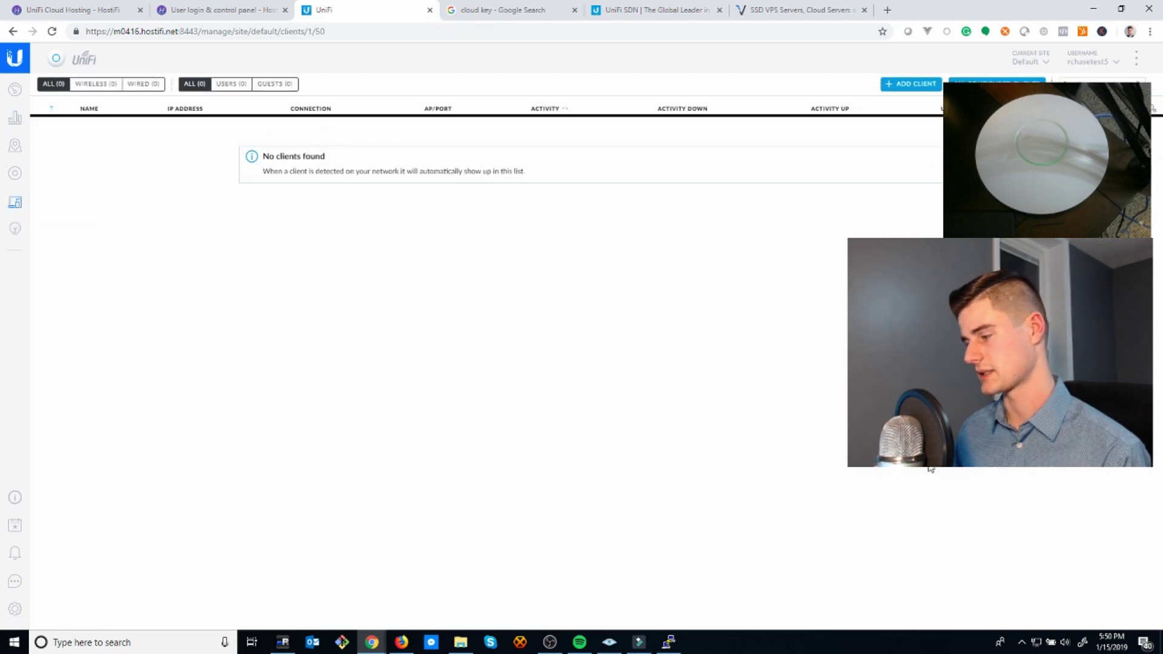
- Place the UniFi AP near the centre of the sample floor-plan map
{"action": "left_click", "coordinate": [15, 90]}
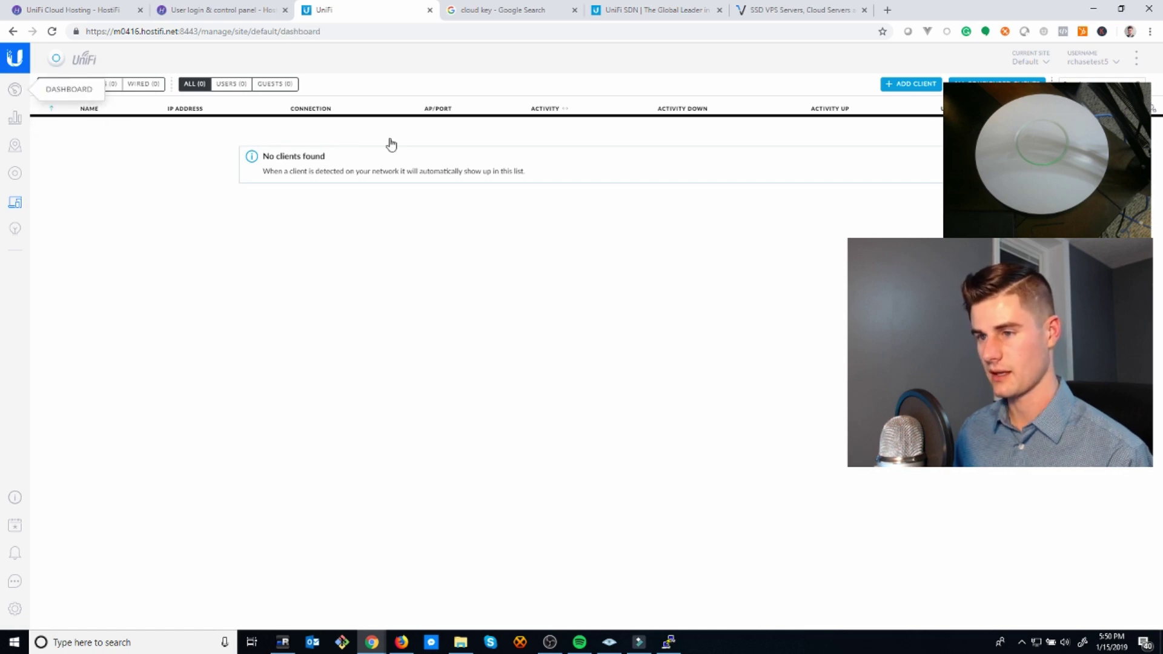
{"action": "left_click", "coordinate": [20, 149]}
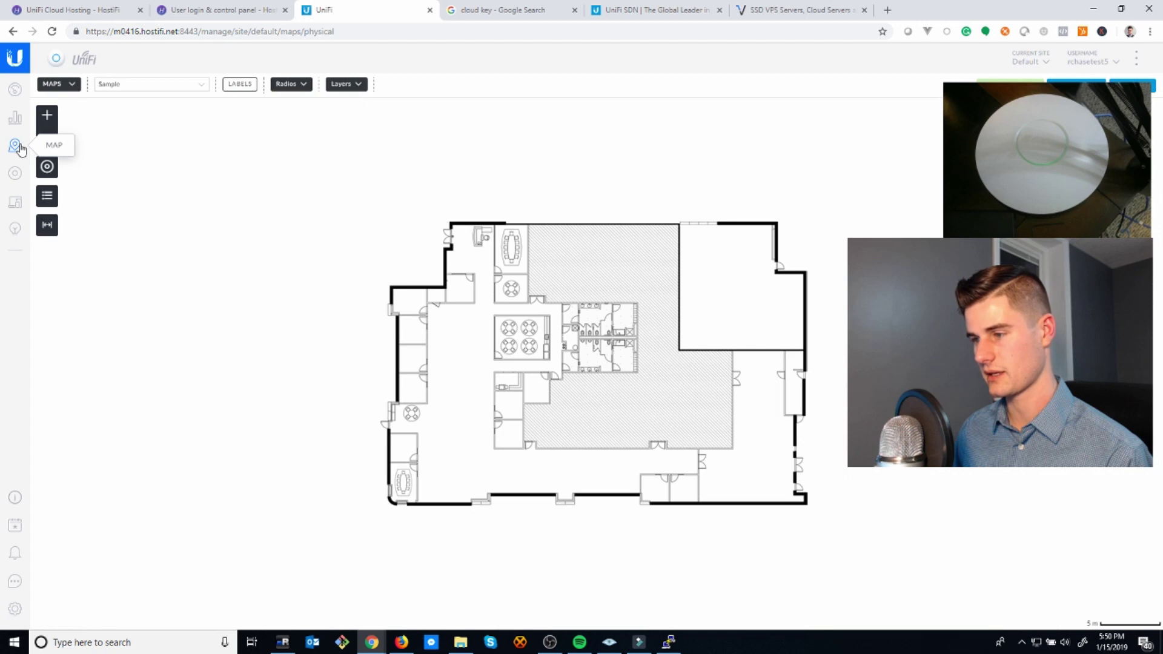
{"action": "left_click", "coordinate": [47, 168]}
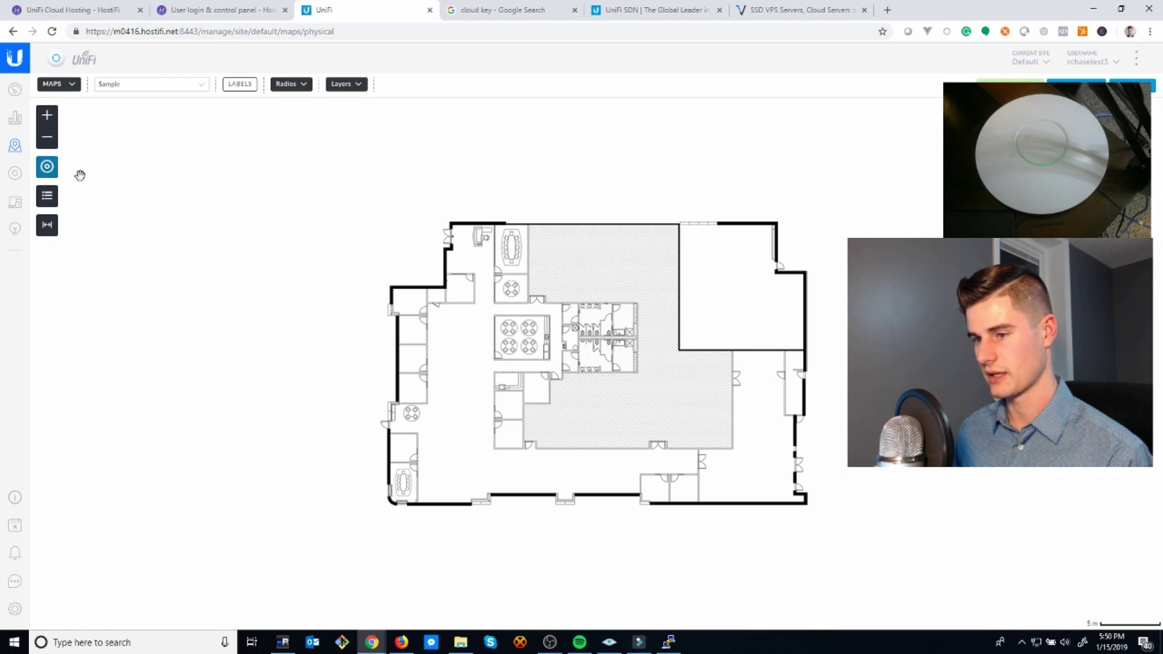
{"action": "left_click", "coordinate": [47, 195]}
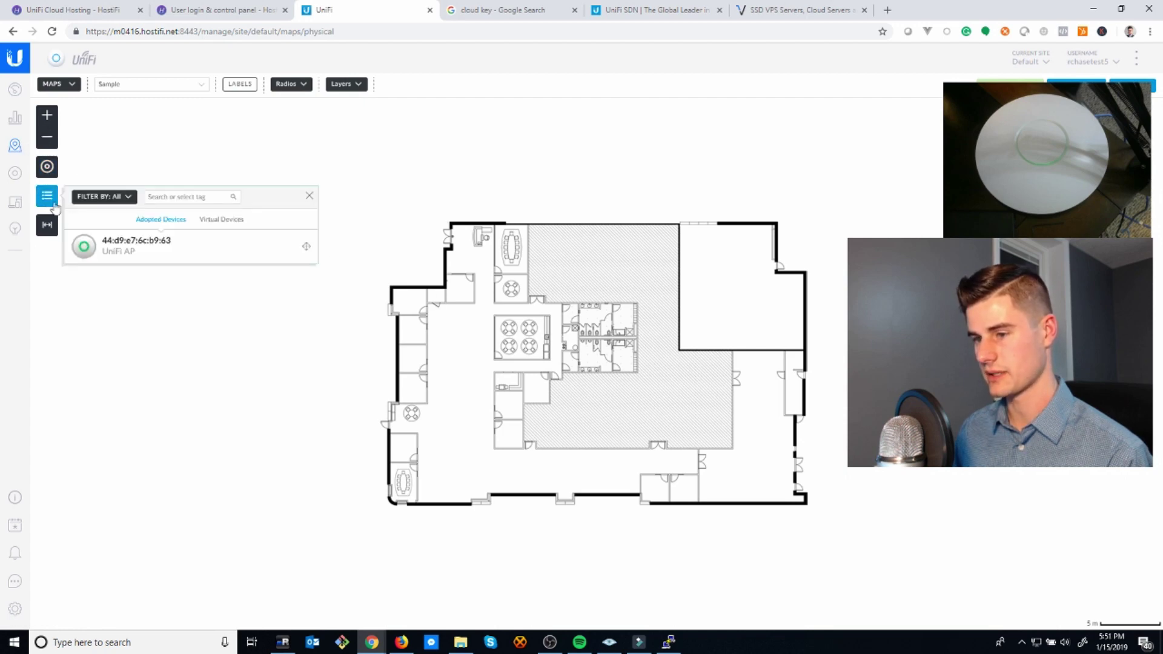
{"action": "left_click_drag", "start_coordinate": [106, 254], "coordinate": [614, 378]}
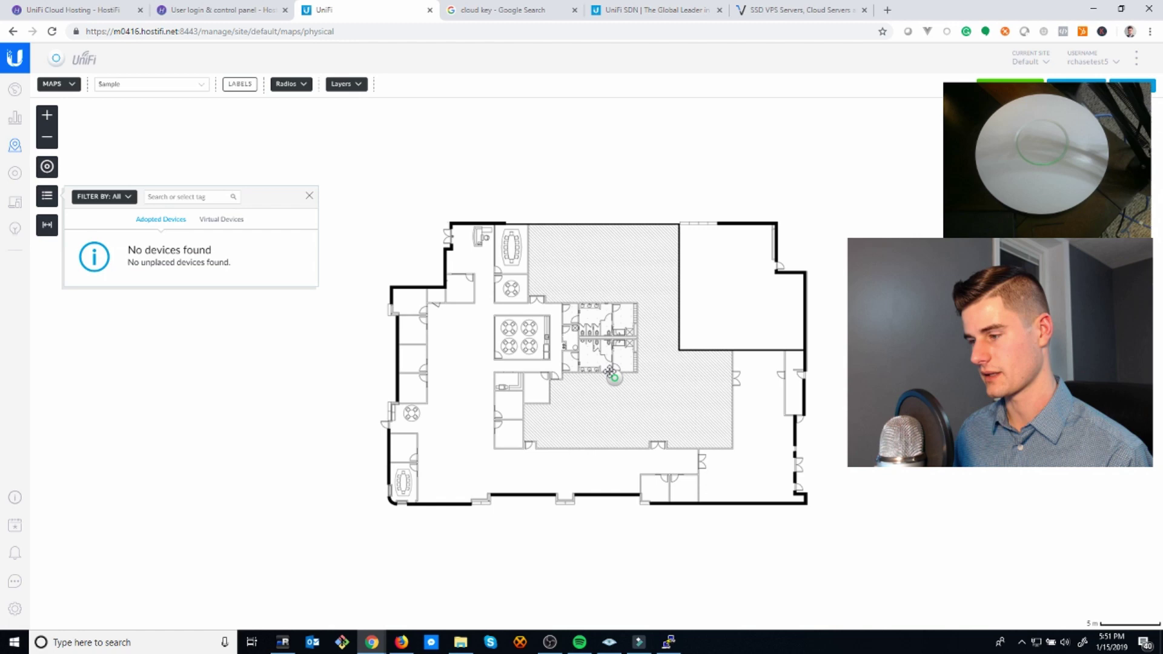
{"action": "left_click", "coordinate": [310, 197]}
- Open Insights to check neighbouring access points and browse its report list
{"action": "left_click", "coordinate": [17, 229]}
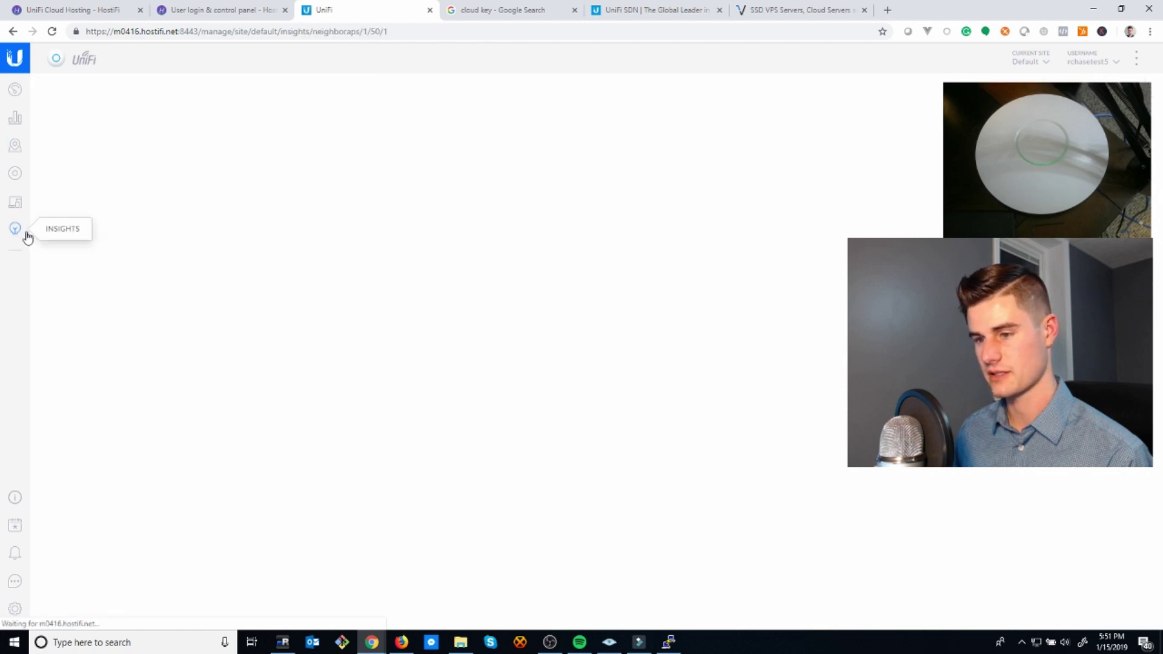
{"action": "left_click", "coordinate": [147, 84]}
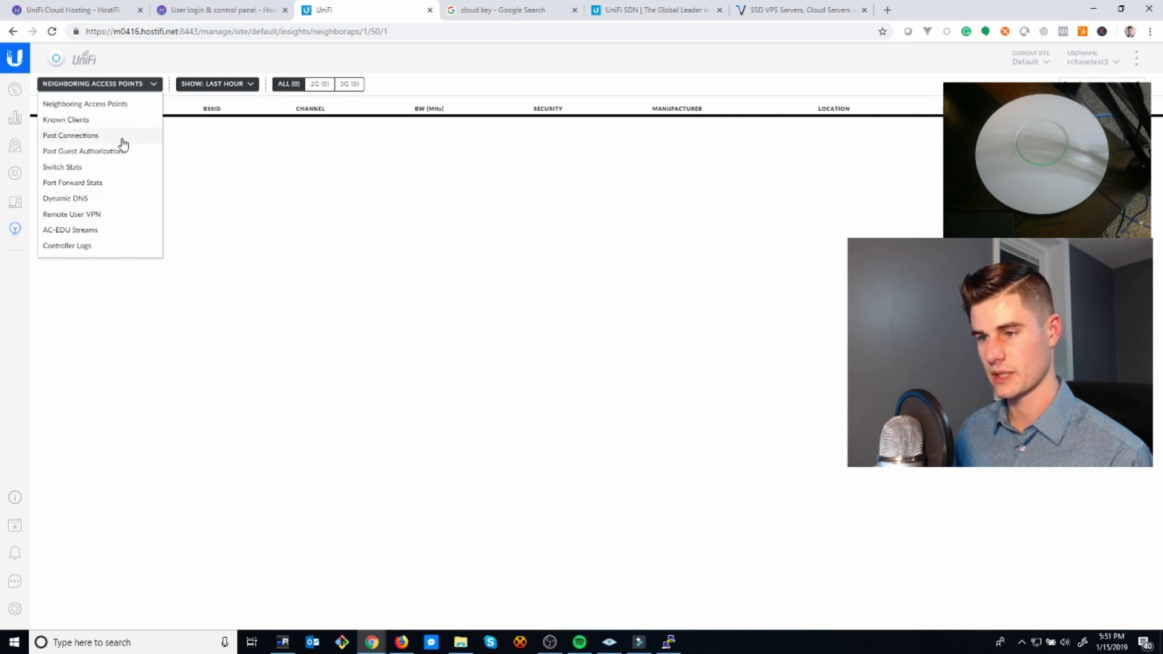
{"action": "left_click", "coordinate": [42, 103]}
- Look over the dashboard, site settings and sites list, then reload the Devices page
{"action": "left_click", "coordinate": [12, 90]}
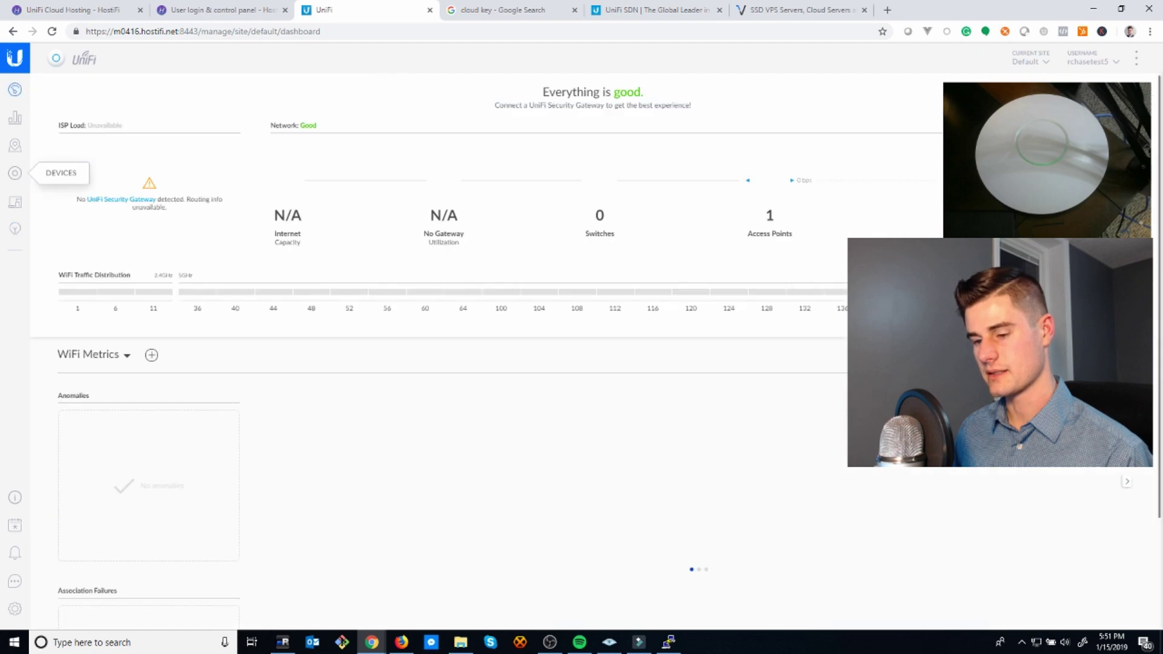
{"action": "left_click", "coordinate": [13, 176]}
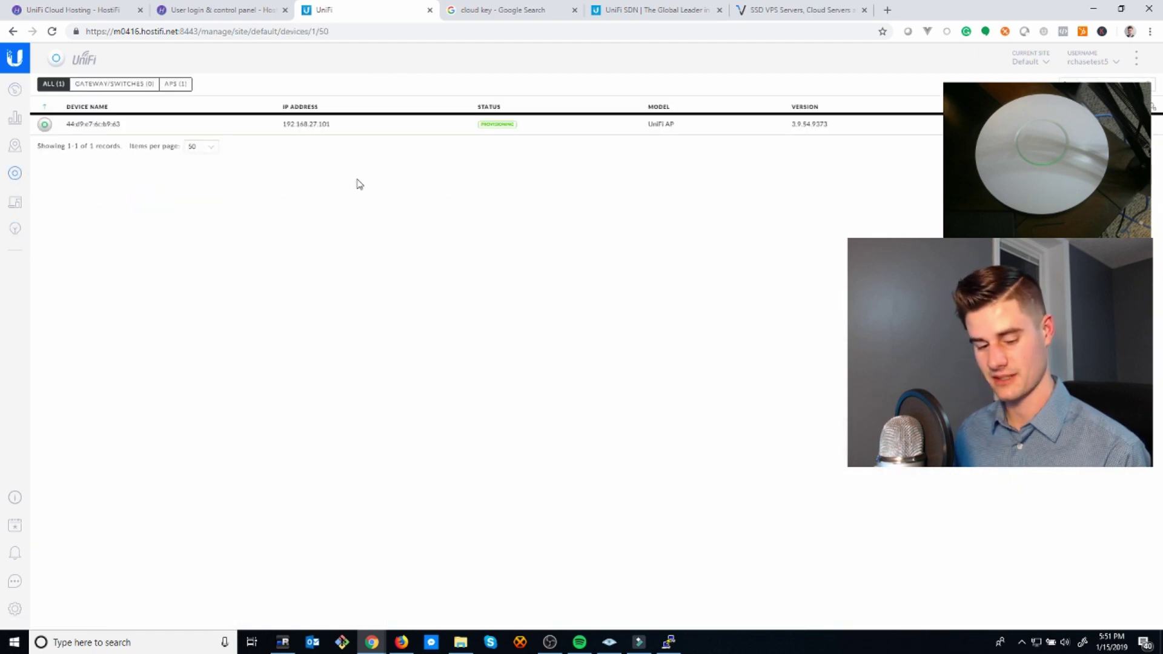
{"action": "left_click", "coordinate": [16, 608]}
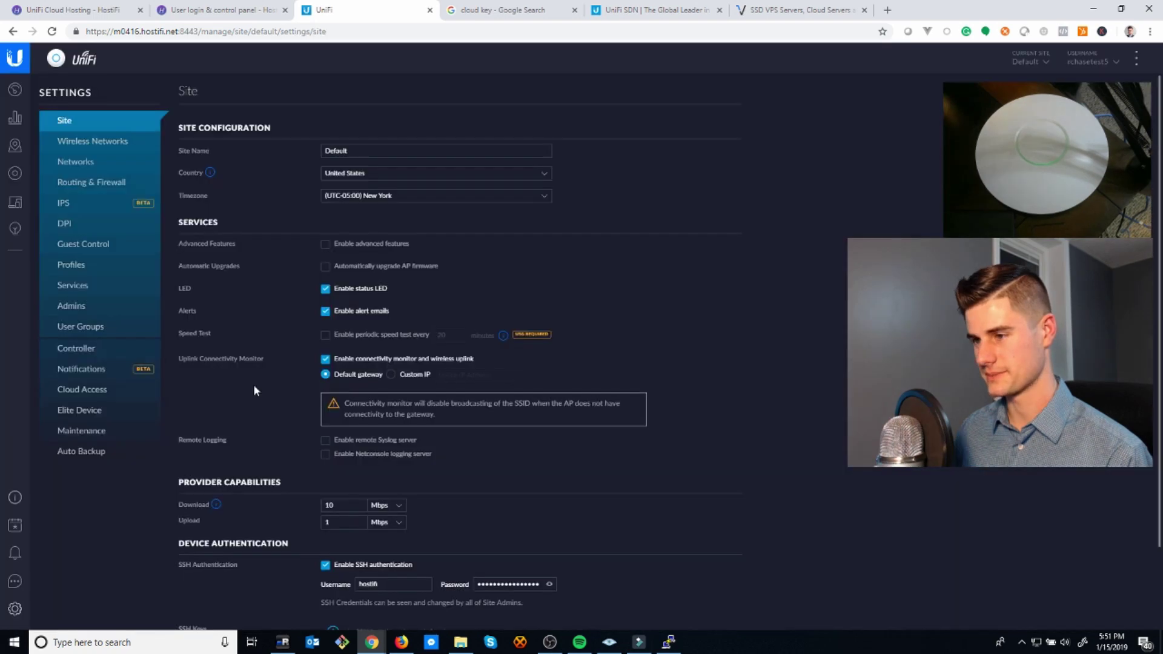
{"action": "scroll", "coordinate": [216, 259], "scroll_direction": "down", "scroll_amount": 1}
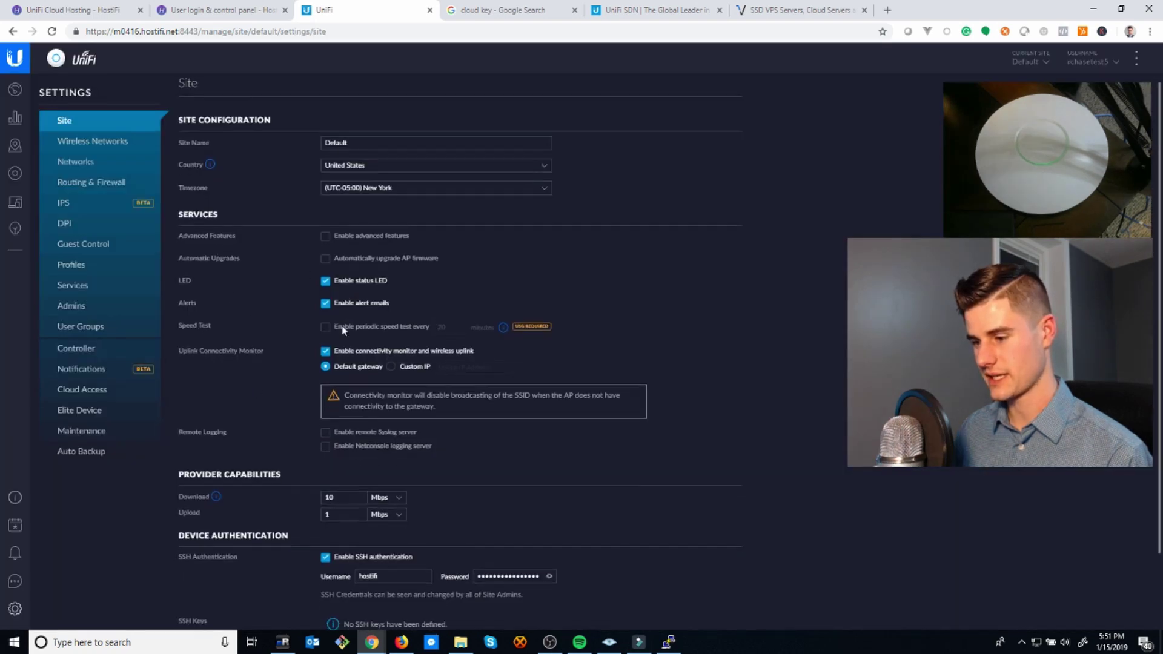
{"action": "scroll", "coordinate": [1015, 78], "scroll_direction": "up", "scroll_amount": 1}
{"action": "left_click", "coordinate": [1029, 67]}
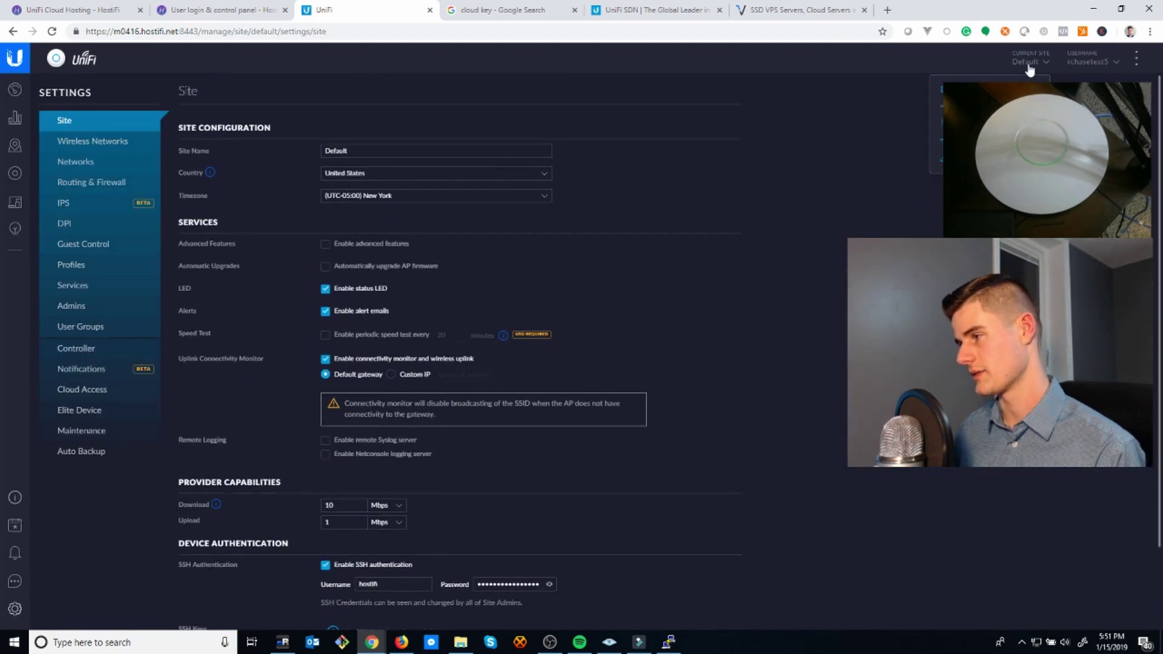
{"action": "left_click", "coordinate": [1037, 65]}
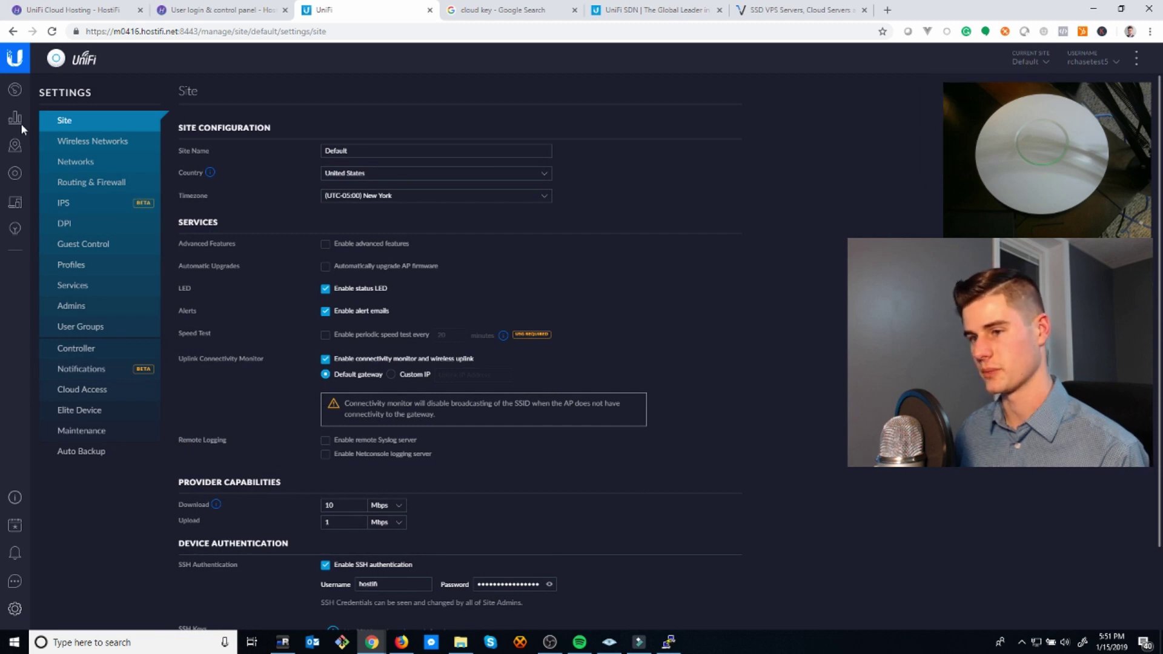
{"action": "left_click", "coordinate": [14, 173]}
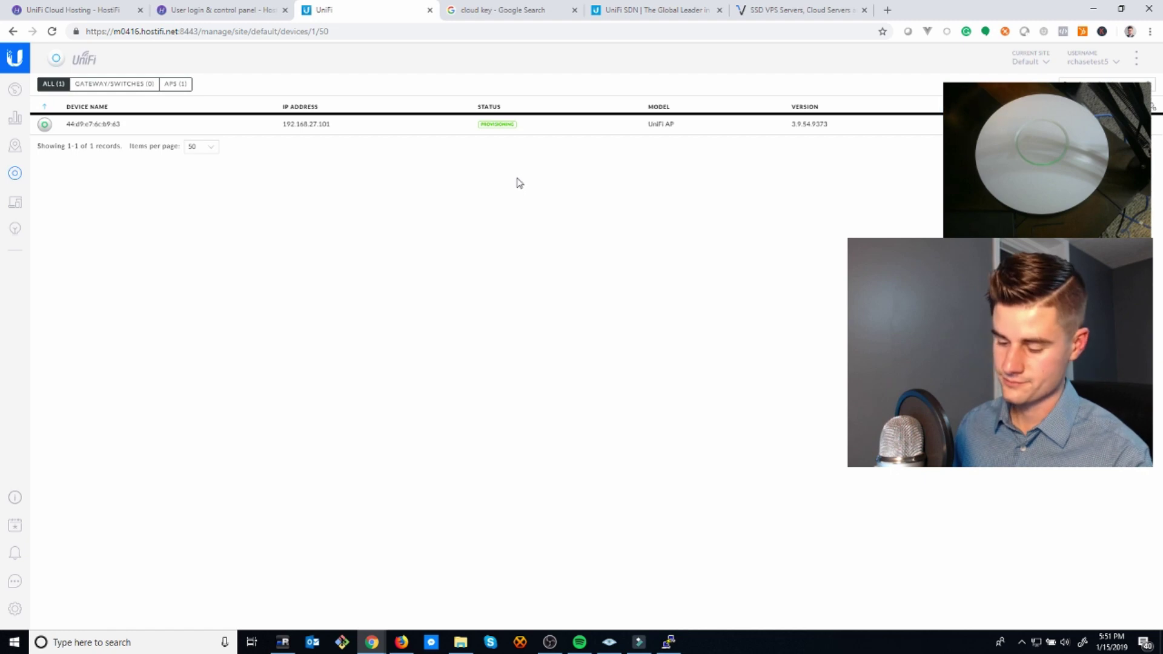
{"action": "key", "text": "F5"}
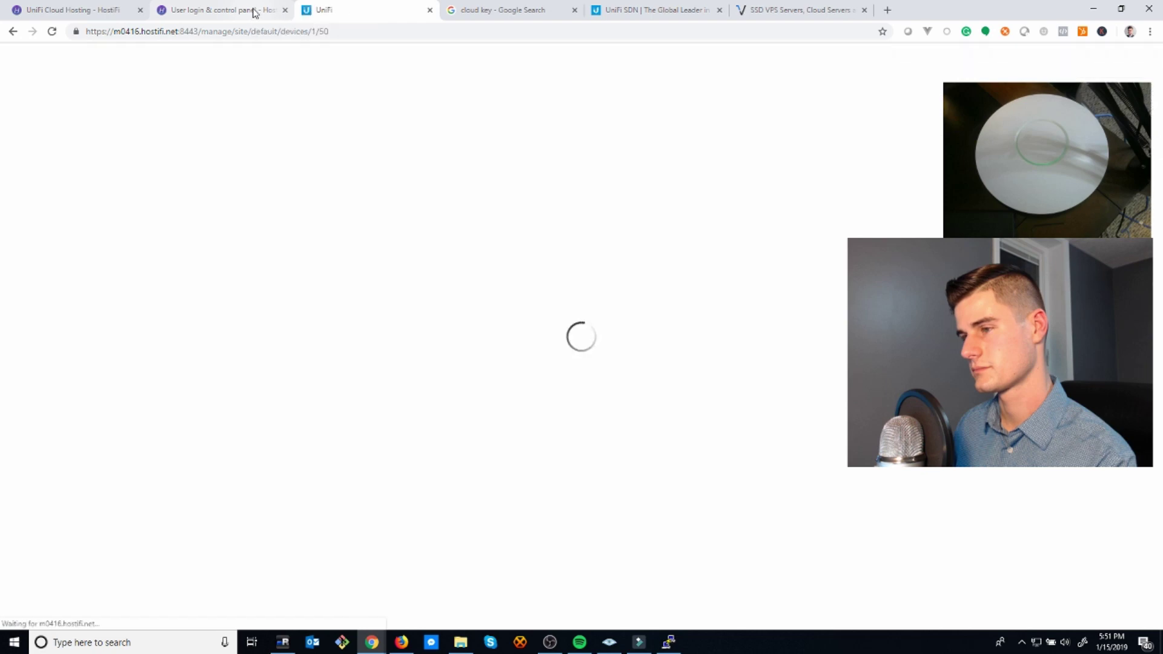
- Check the server details on the HostiFi dashboard and return to the Devices list
{"action": "left_click", "coordinate": [253, 12]}
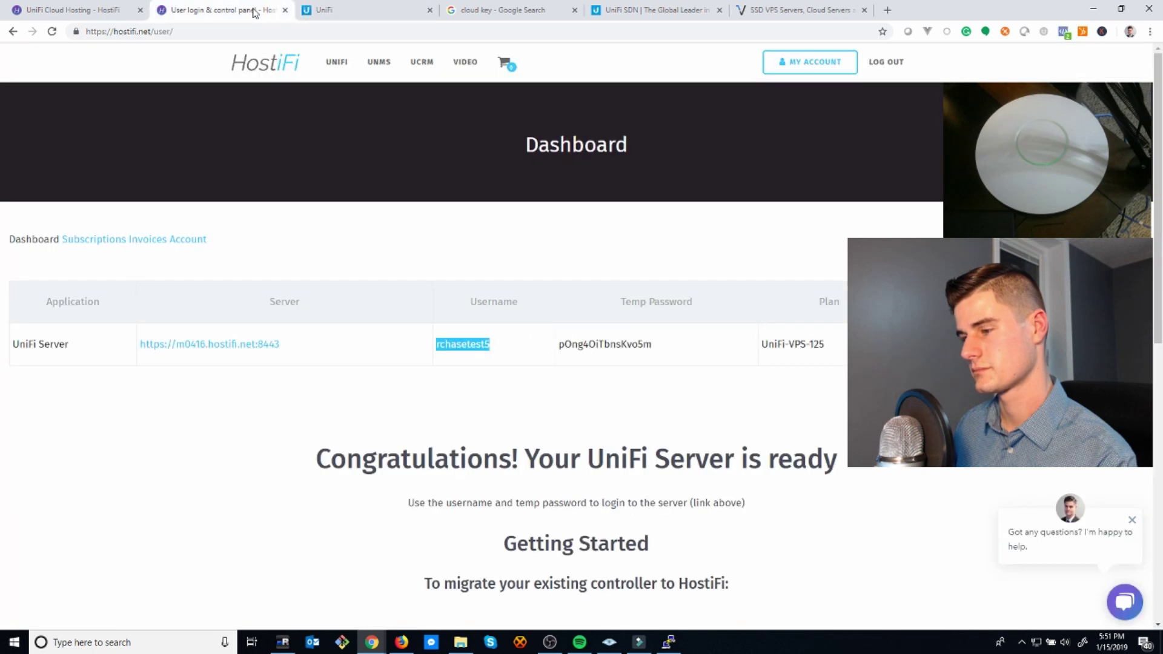
{"action": "left_click", "coordinate": [460, 255]}
{"action": "left_click", "coordinate": [339, 9]}
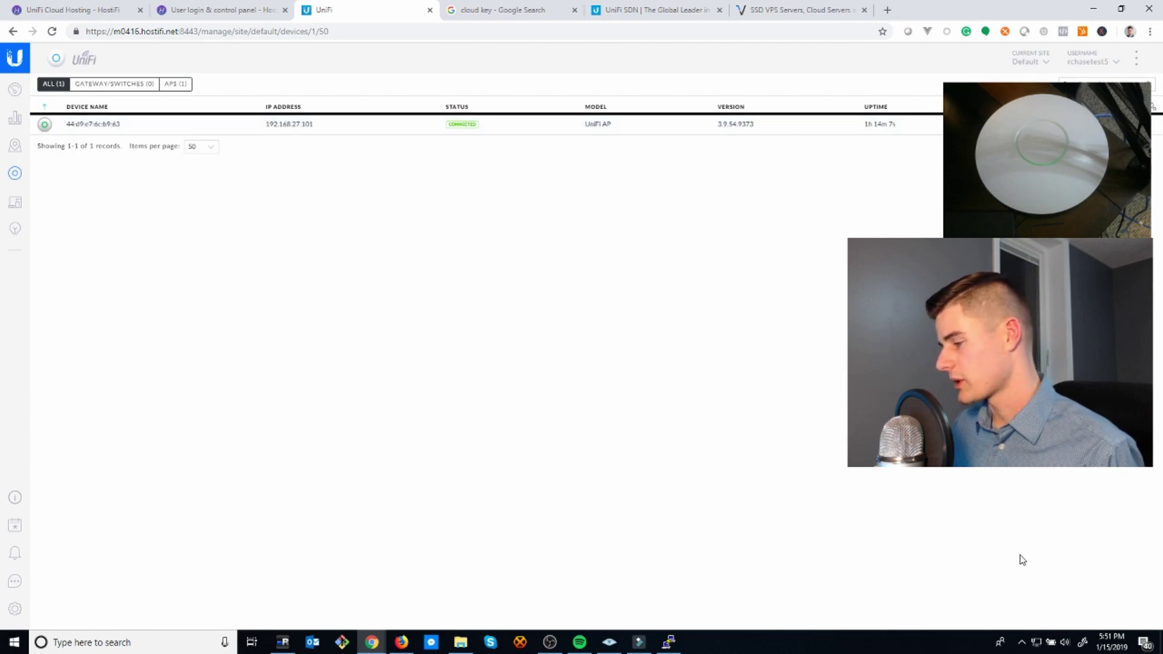
- Check the computer's Wi-Fi list, then start and confirm the UniFi AP firmware upgrade
{"action": "left_click", "coordinate": [1035, 647]}
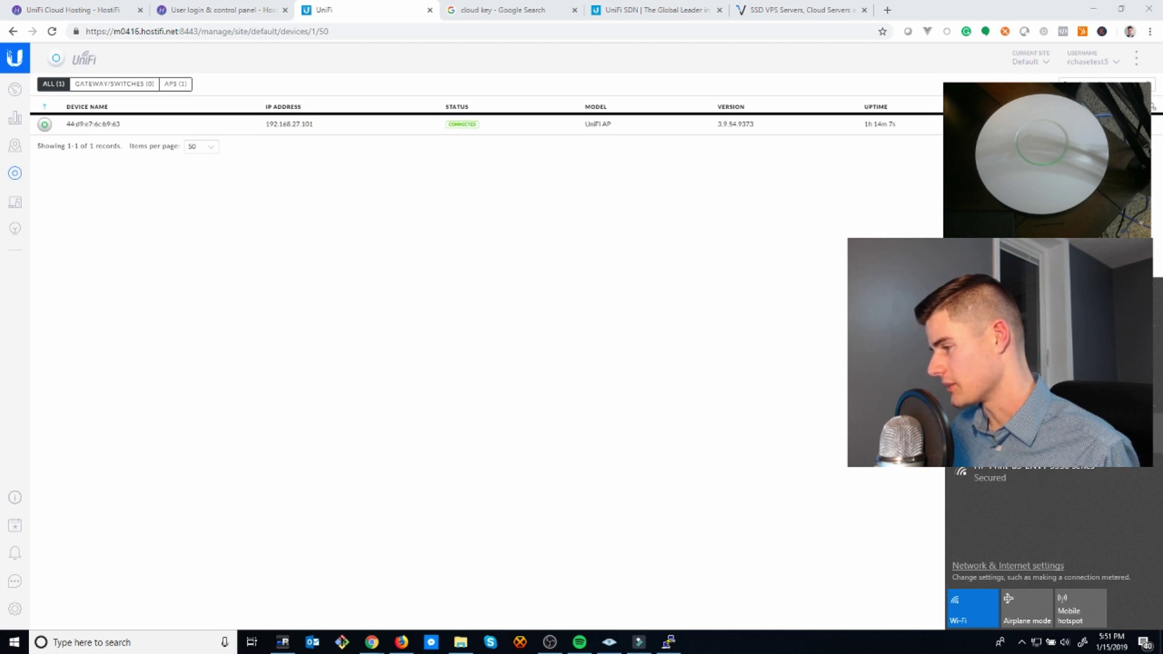
{"action": "left_click", "coordinate": [791, 394]}
{"action": "left_click", "coordinate": [605, 124]}
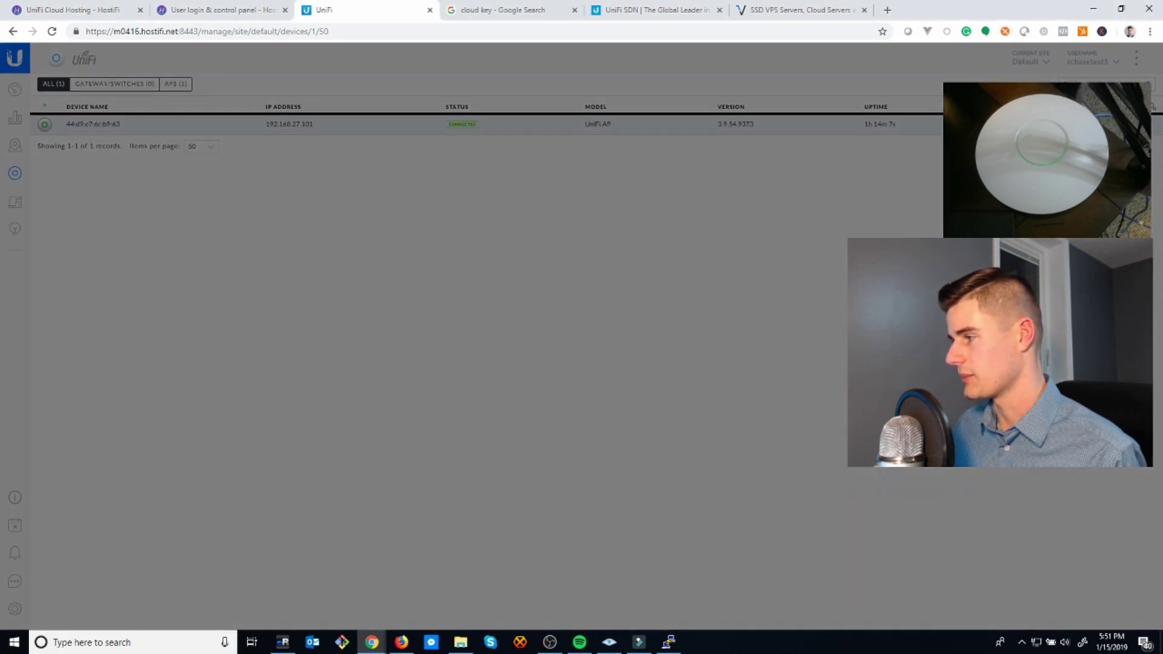
{"action": "left_click", "coordinate": [676, 376]}
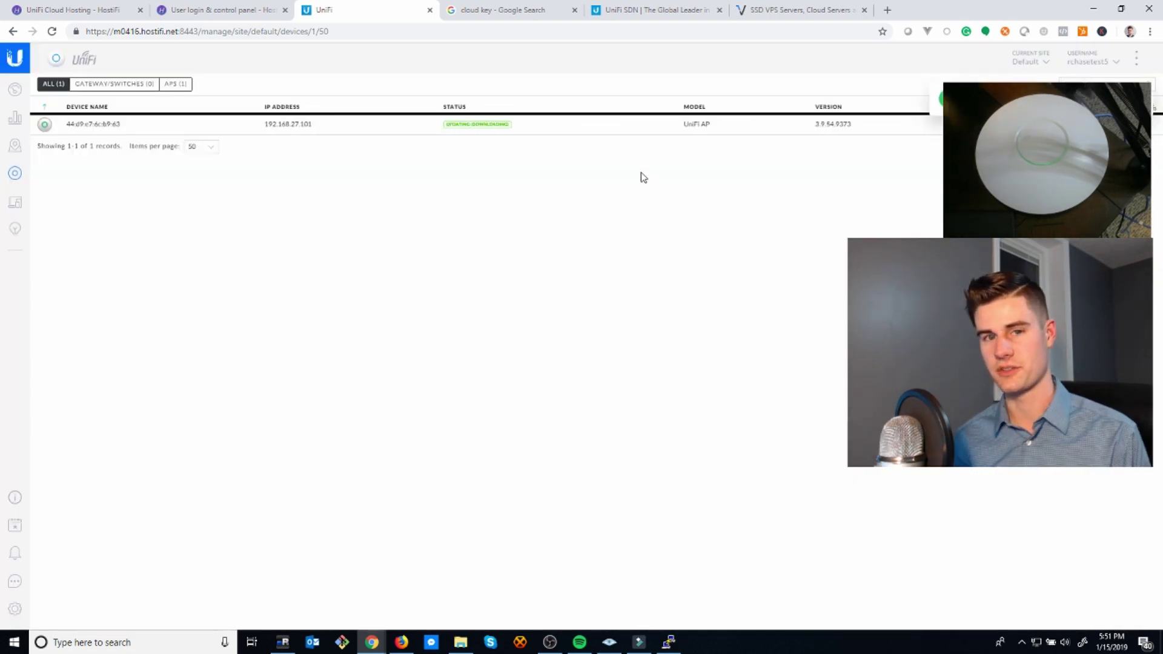
- Go back to the HostiFi dashboard and find the migration wizard link under Getting Started
{"action": "left_click", "coordinate": [253, 5]}
{"action": "scroll", "coordinate": [482, 218], "scroll_direction": "down", "scroll_amount": 7}
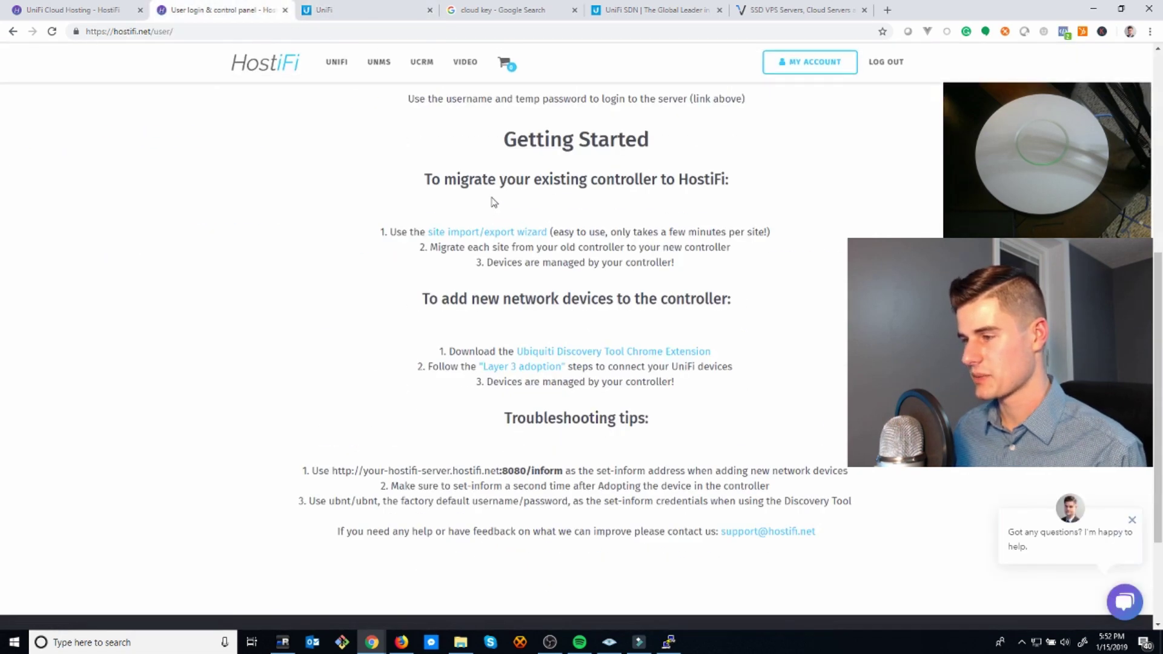
{"action": "scroll", "coordinate": [494, 203], "scroll_direction": "up", "scroll_amount": 3}
{"action": "scroll", "coordinate": [467, 197], "scroll_direction": "up", "scroll_amount": 3}
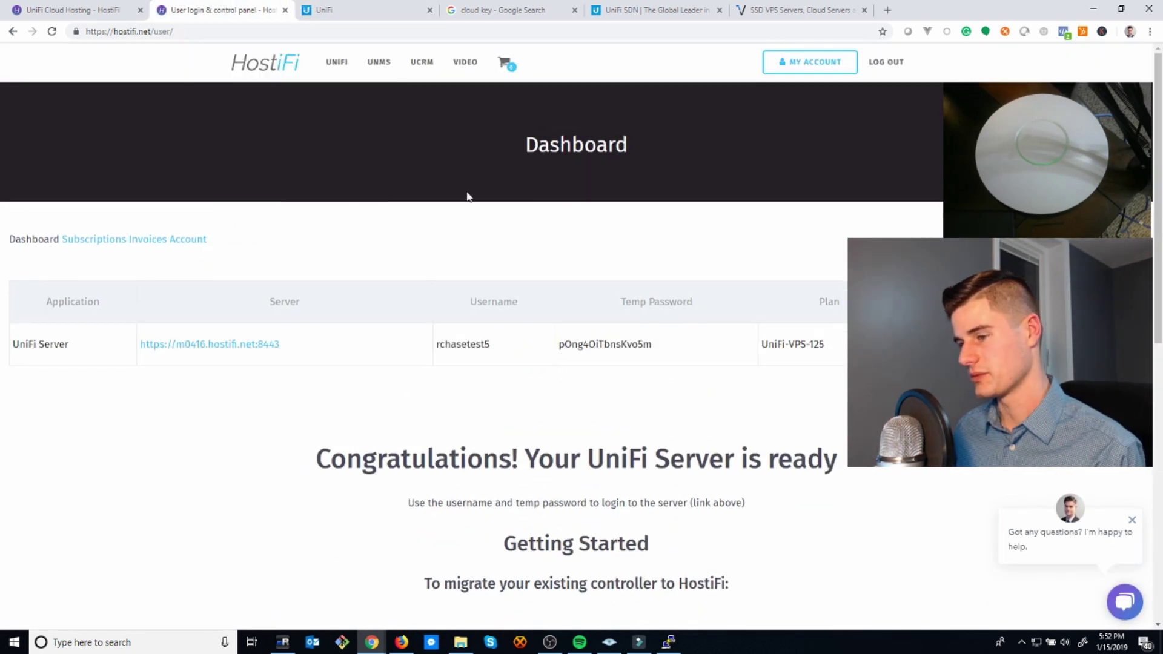
{"action": "scroll", "coordinate": [310, 380], "scroll_direction": "down", "scroll_amount": 3}
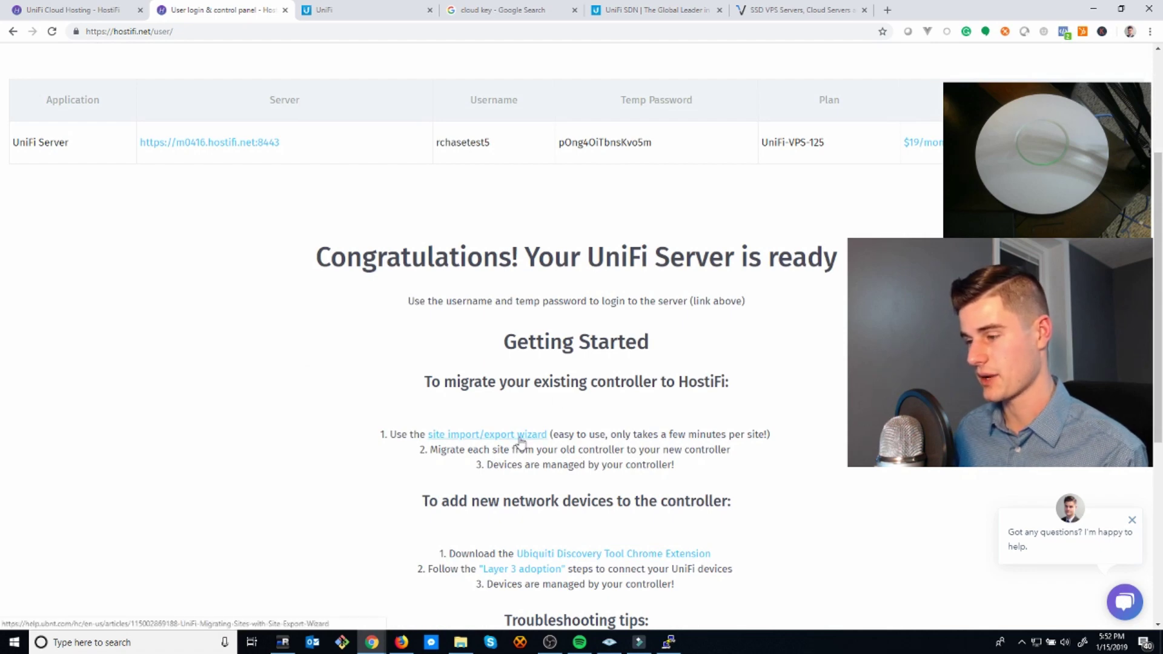
{"action": "right_click", "coordinate": [519, 437]}
{"action": "left_click", "coordinate": [630, 383]}
- Open the site import/export wizard guide in a new browser tab
{"action": "scroll", "coordinate": [630, 383], "scroll_direction": "down", "scroll_amount": 3}
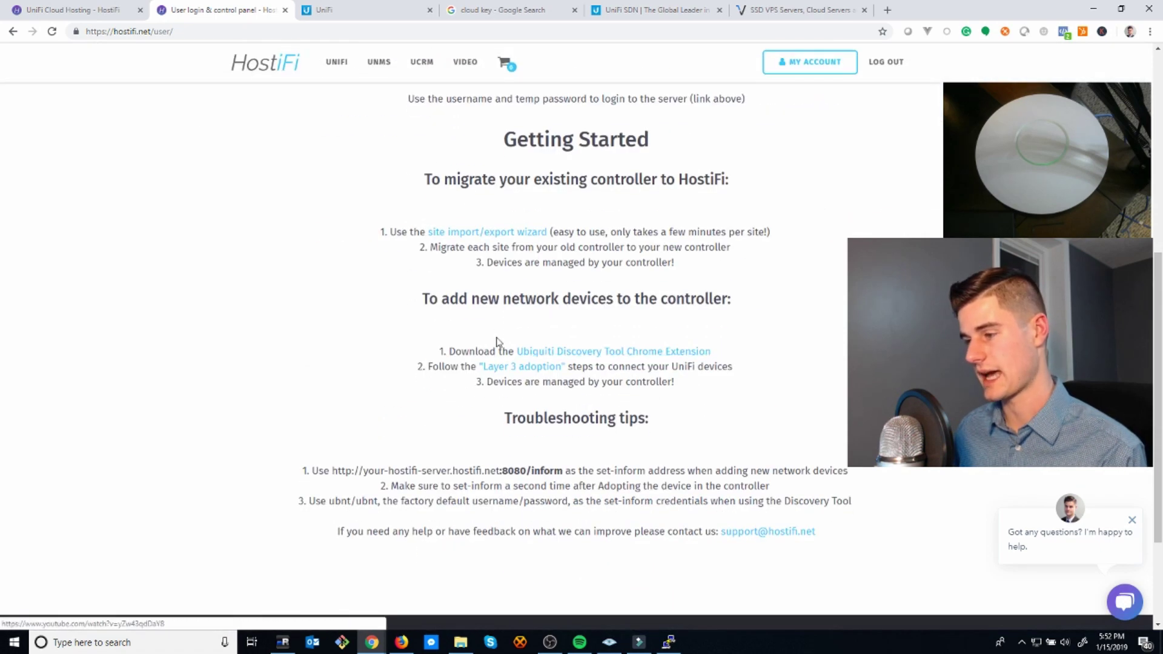
{"action": "left_click_drag", "start_coordinate": [545, 299], "coordinate": [667, 298]}
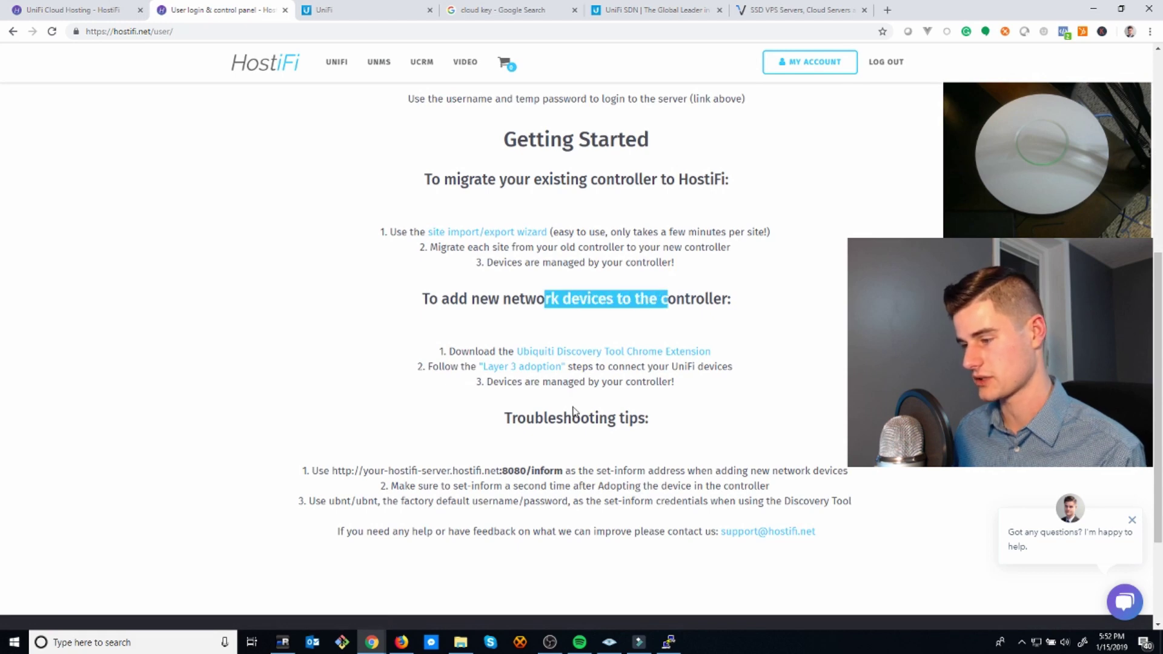
{"action": "left_click", "coordinate": [512, 244]}
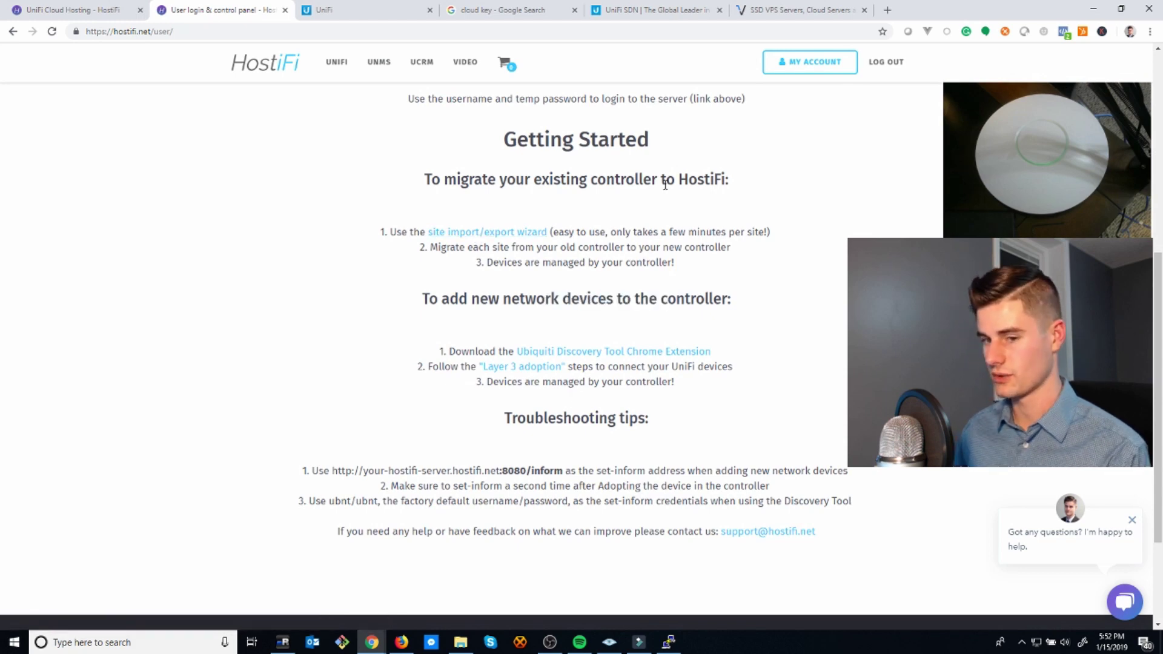
{"action": "right_click", "coordinate": [490, 234]}
{"action": "left_click", "coordinate": [518, 241]}
- Read the Migrating Sites article's export and import steps, then open the controller's site list
{"action": "left_click", "coordinate": [371, 11]}
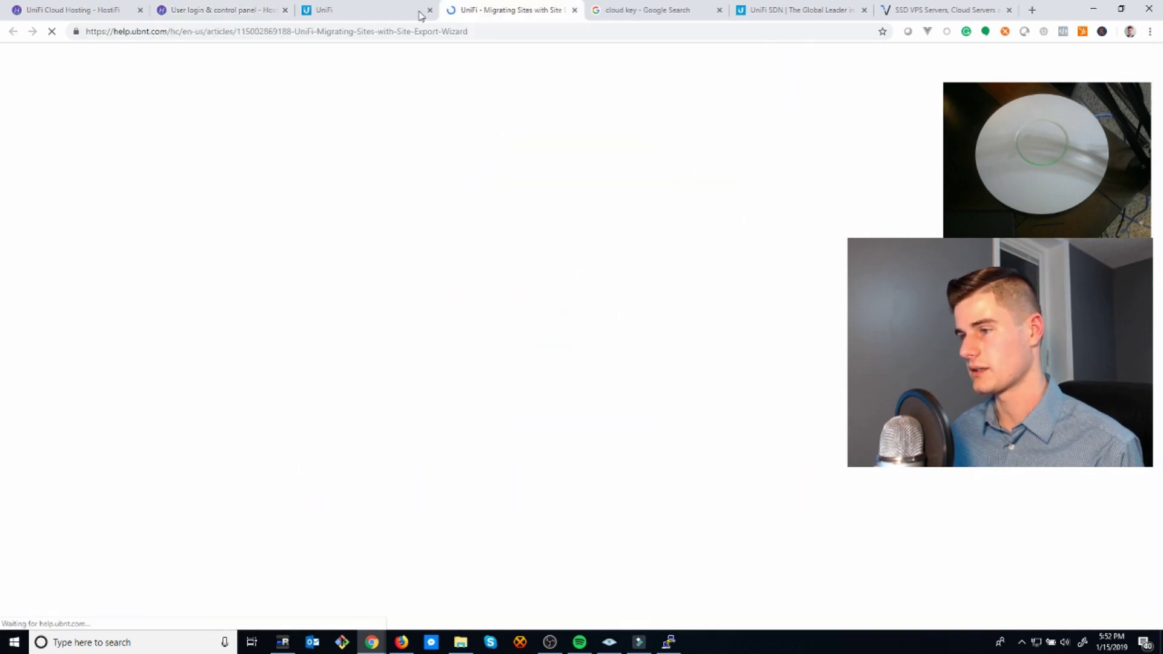
{"action": "scroll", "coordinate": [516, 253], "scroll_direction": "down", "scroll_amount": 3}
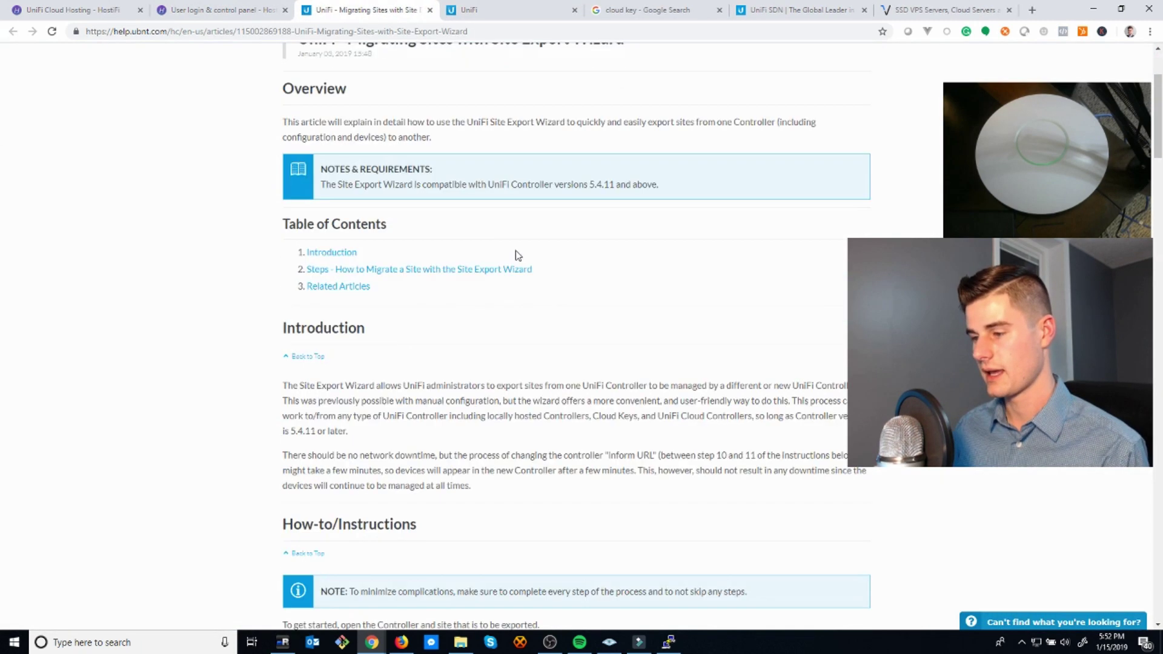
{"action": "scroll", "coordinate": [519, 250], "scroll_direction": "down", "scroll_amount": 15}
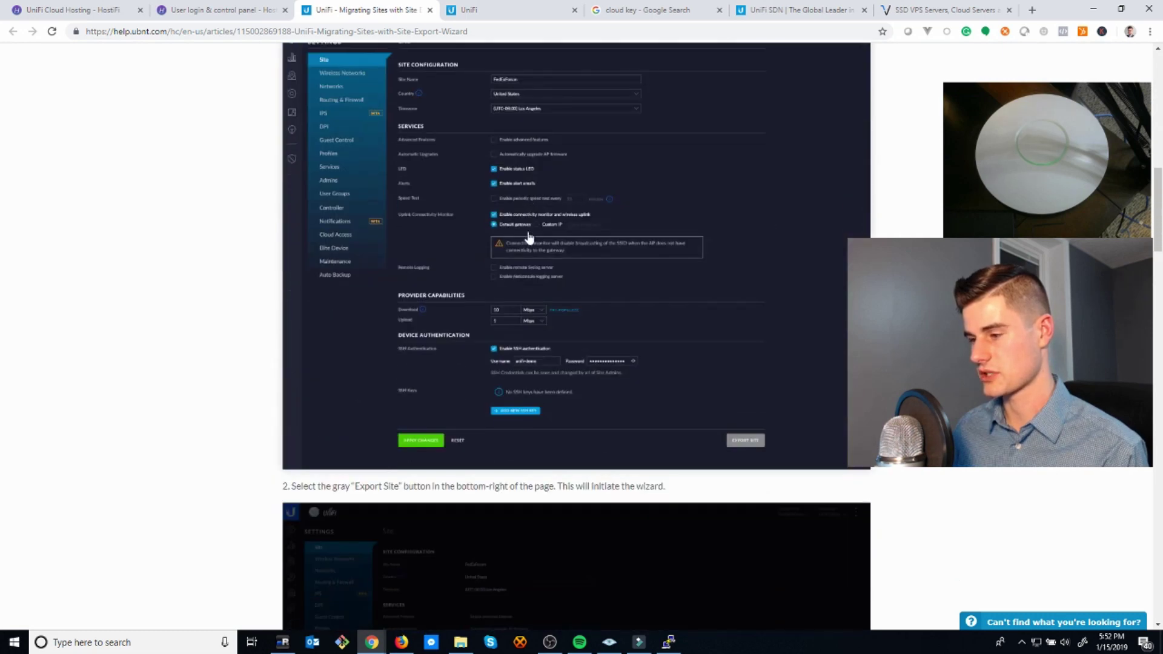
{"action": "scroll", "coordinate": [529, 237], "scroll_direction": "down", "scroll_amount": 6}
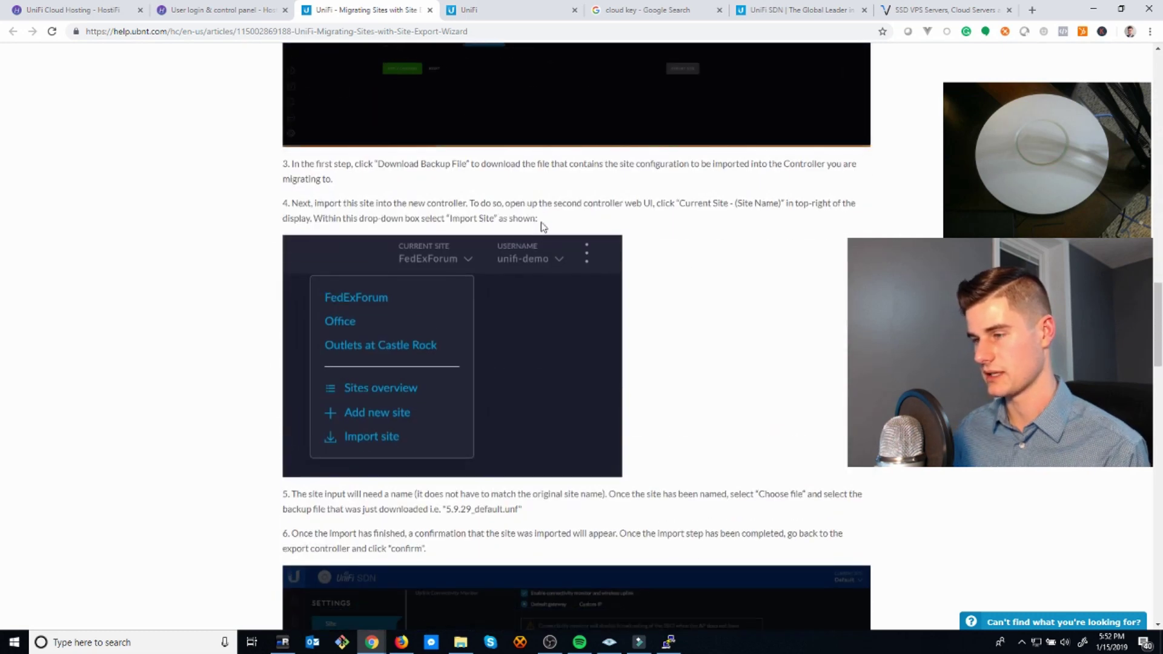
{"action": "left_click", "coordinate": [473, 9]}
{"action": "left_click", "coordinate": [1020, 63]}
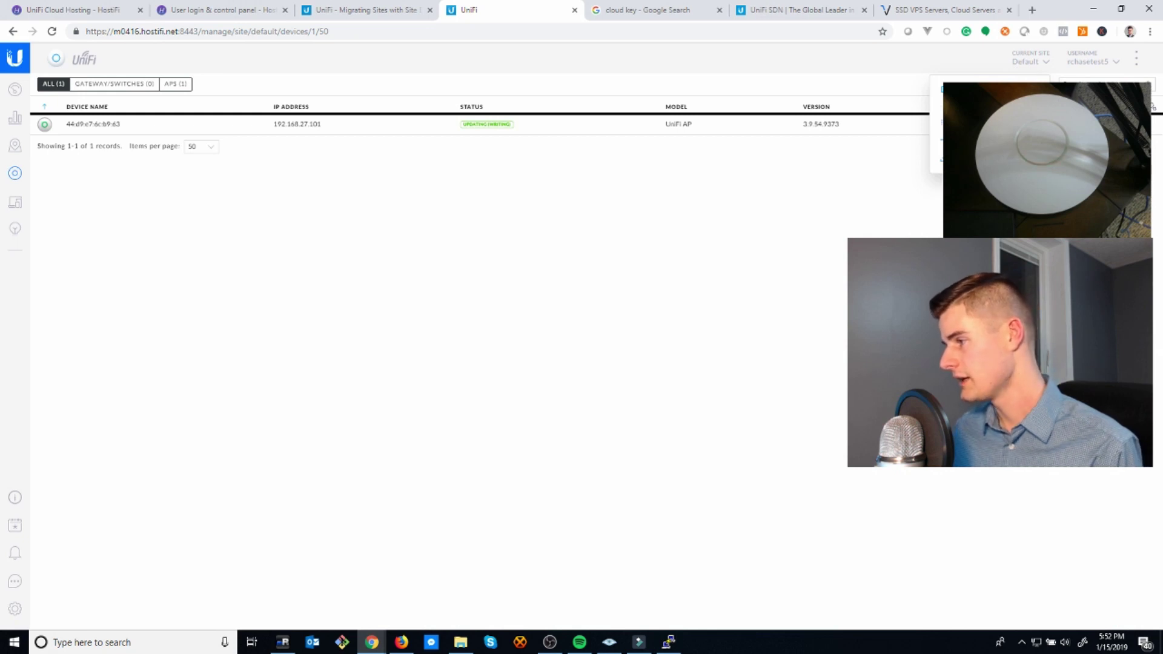
- Preview the Export Site wizard in the site settings and close it without downloading a backup
{"action": "left_click", "coordinate": [715, 221]}
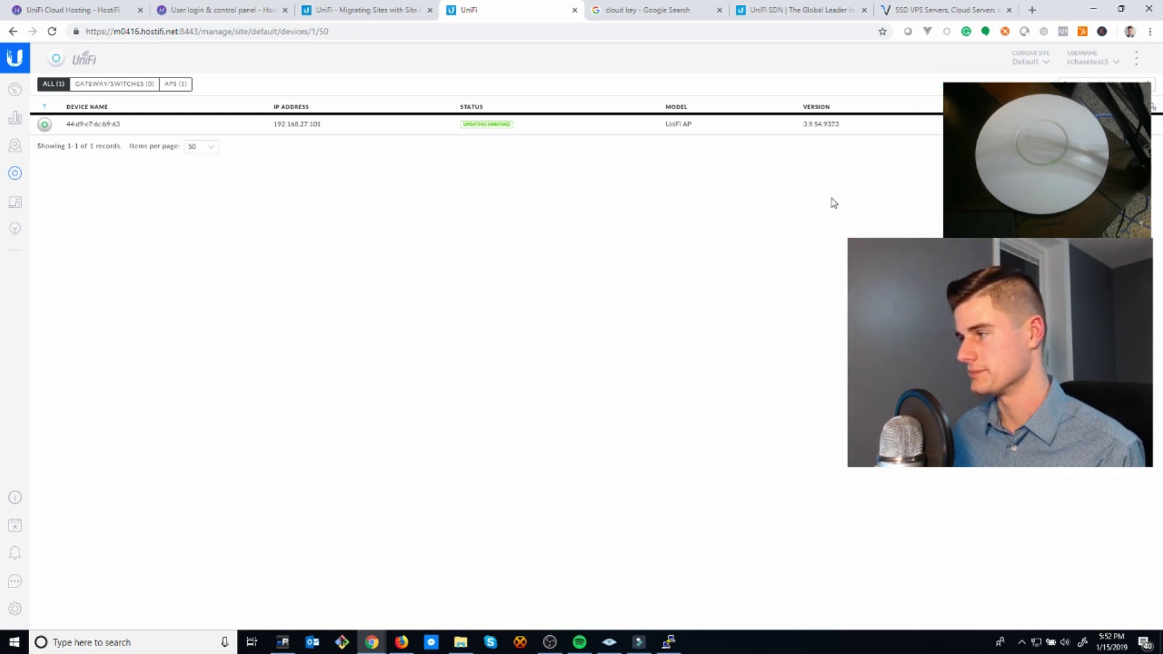
{"action": "left_click", "coordinate": [15, 608]}
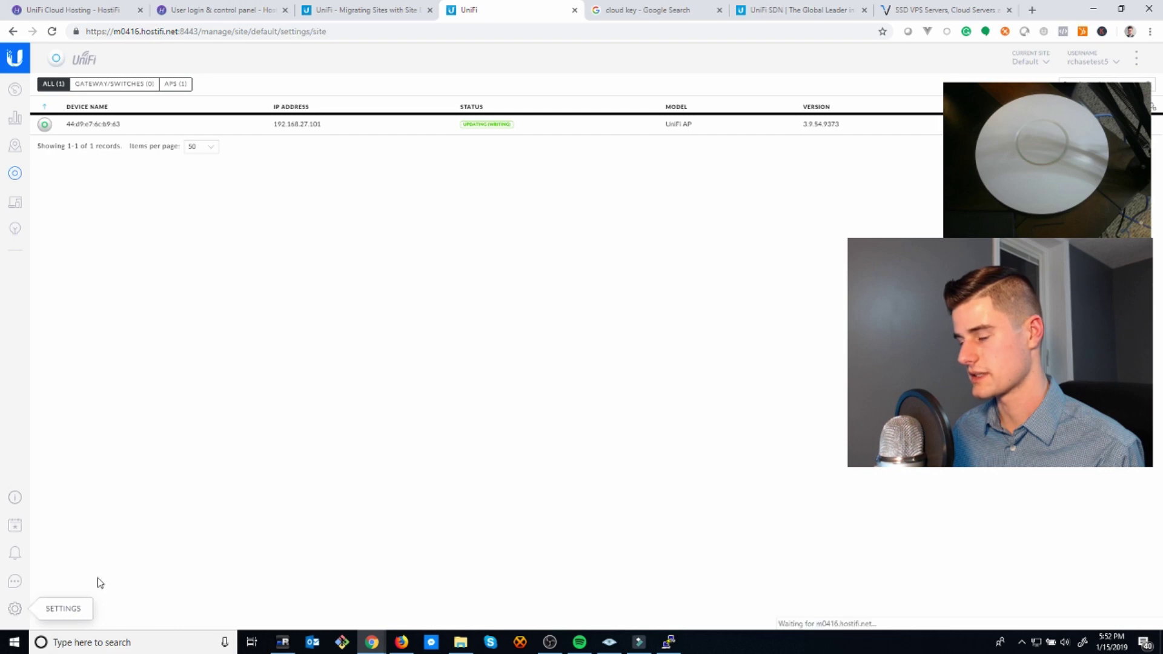
{"action": "scroll", "coordinate": [852, 595], "scroll_direction": "down", "scroll_amount": 1}
{"action": "left_click", "coordinate": [712, 612]}
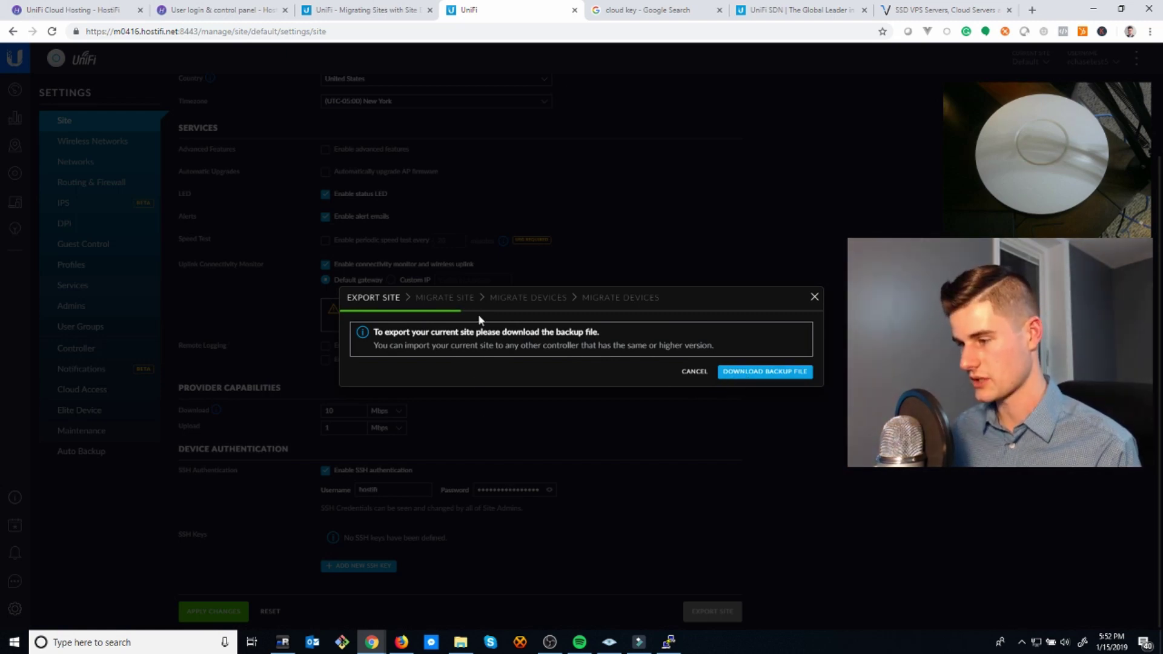
{"action": "left_click", "coordinate": [814, 297]}
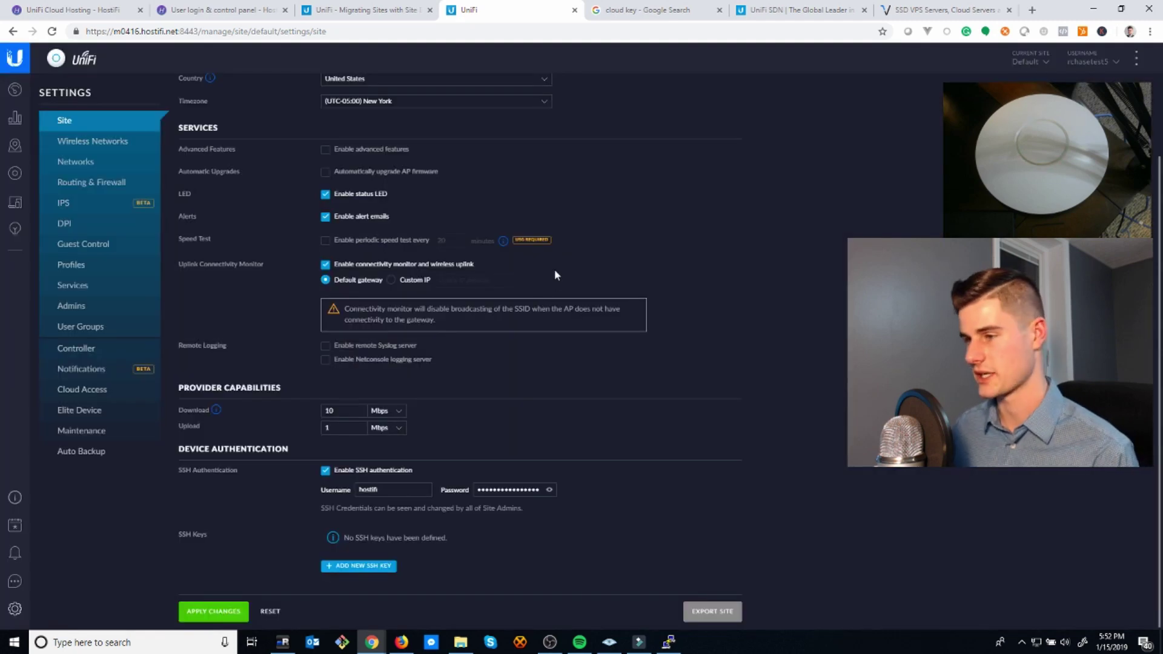
{"action": "scroll", "coordinate": [554, 269], "scroll_direction": "up", "scroll_amount": 2}
- Go from the HostiFi control panel dashboard to the HostiFi home page via the logo
{"action": "left_click", "coordinate": [218, 10]}
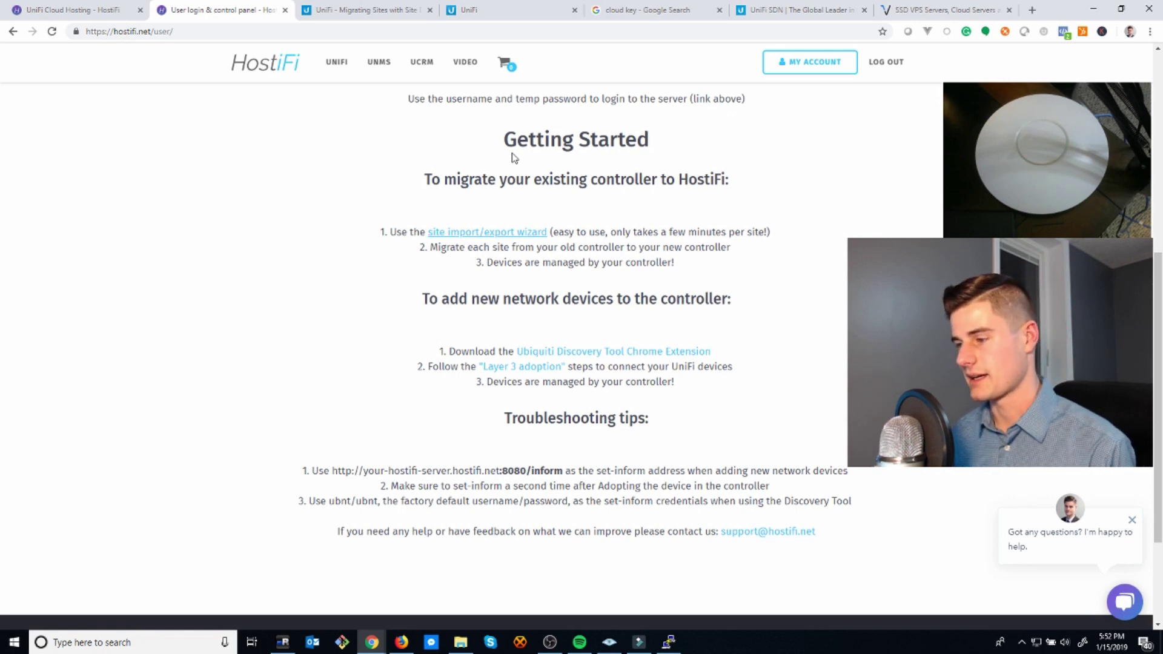
{"action": "scroll", "coordinate": [440, 230], "scroll_direction": "up", "scroll_amount": 6}
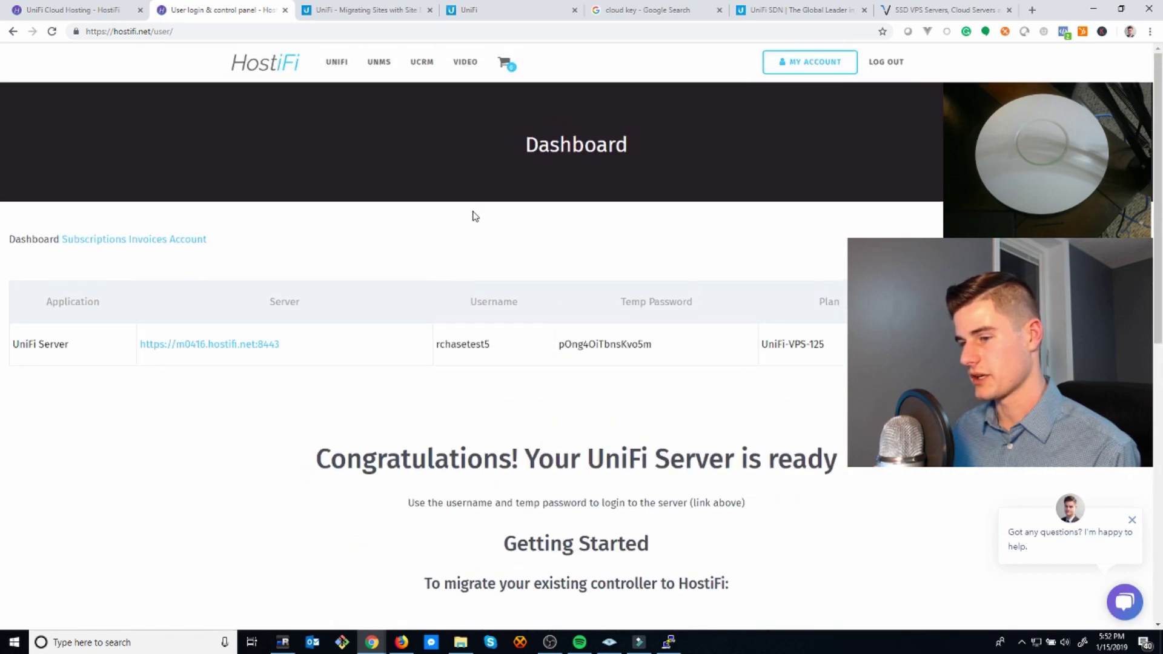
{"action": "left_click", "coordinate": [631, 171]}
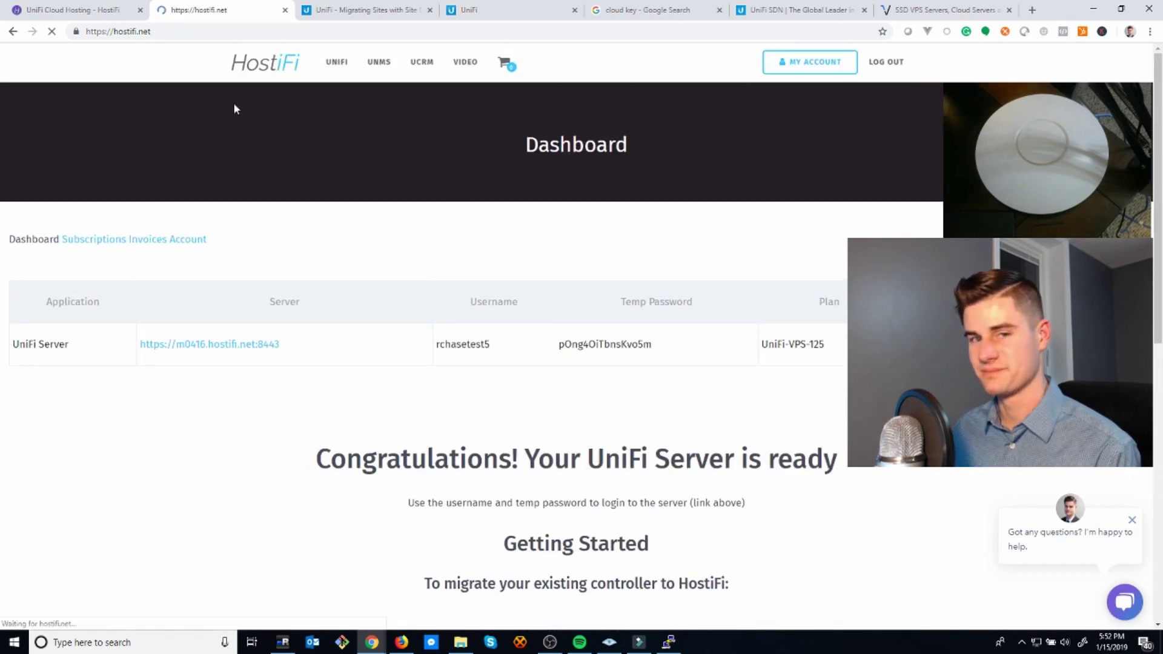